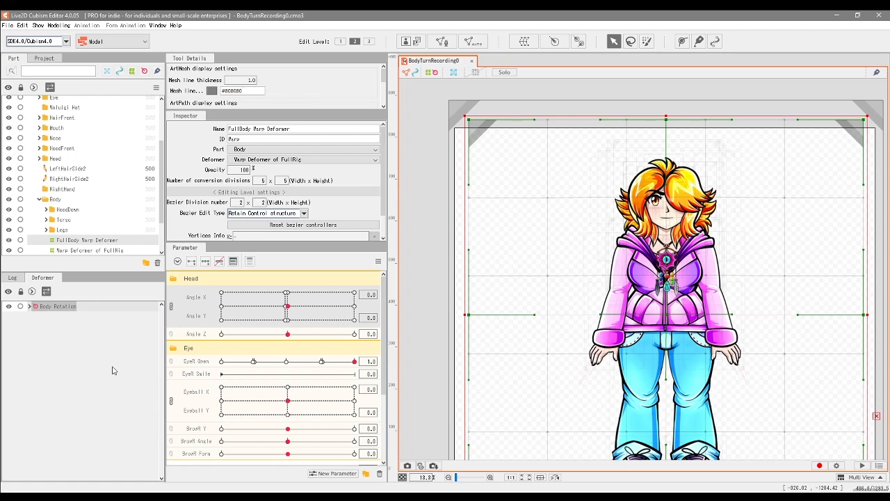
Step: Expand the Body Rotation hierarchy and try bending the top edge of the FullBody Warp Deformer downward, undoing the bend
left_click_drag(262, 318, 287, 311)
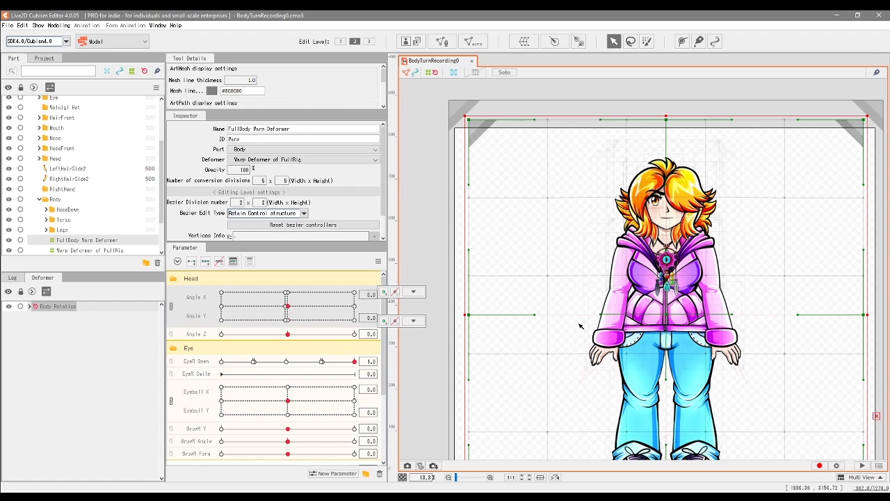
left_click_drag(580, 326, 546, 291)
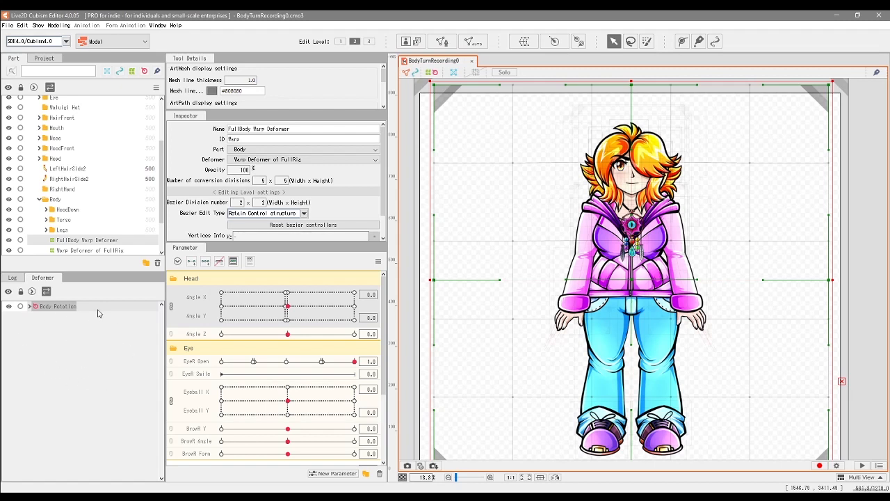
left_click(29, 308)
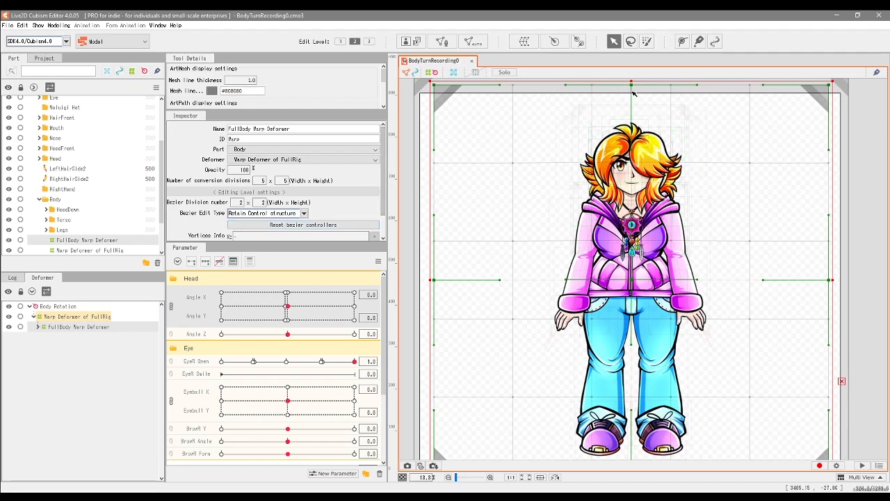
left_click_drag(632, 84, 640, 99)
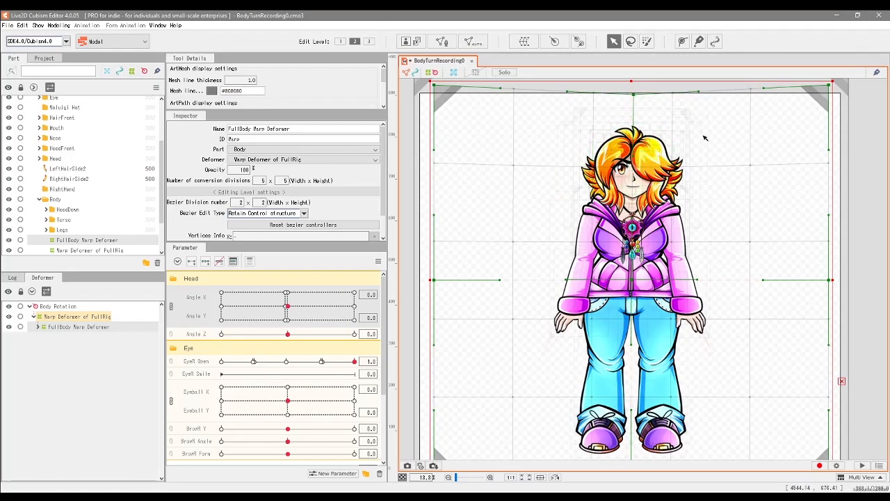
key("ctrl+z")
Step: Try shifting the Head Body X warp deformer slightly upward on the head, and undo the edit
left_click(69, 336)
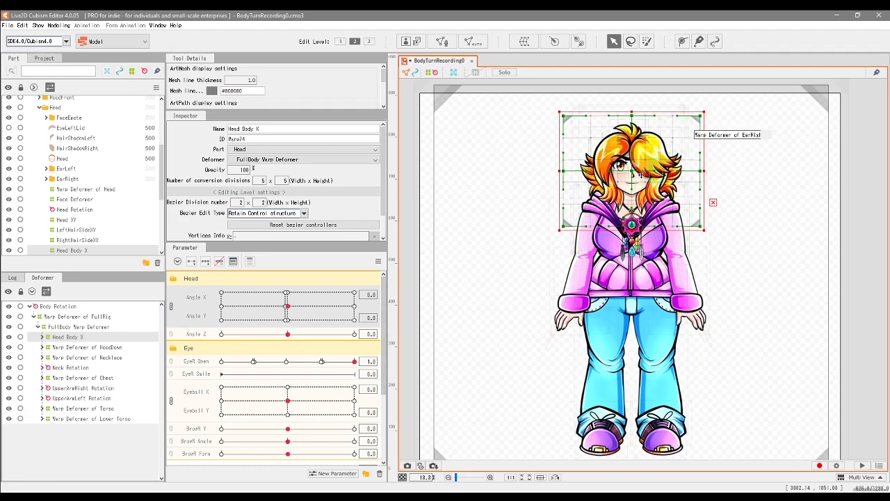
mouse_move(632, 171)
left_mouse_down()
mouse_move(647, 172)
mouse_move(632, 169)
left_mouse_up()
key("ctrl+z")
key("ctrl+z")
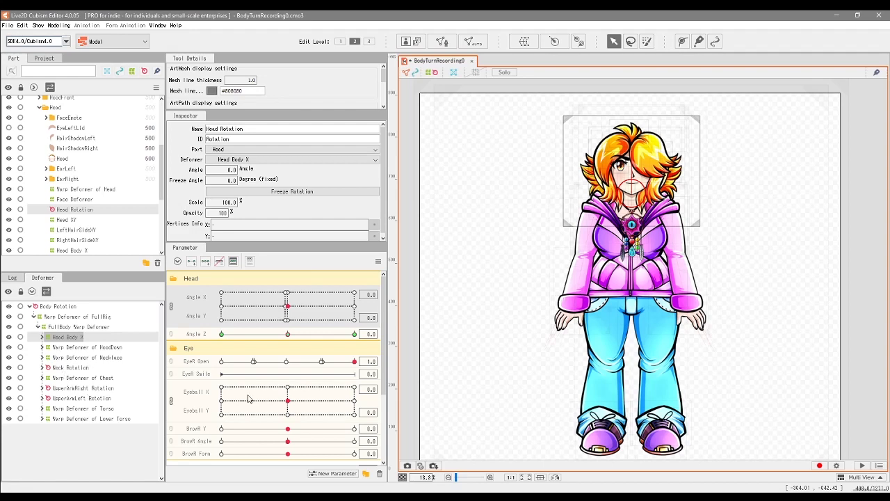
Step: Move the HoodDown warp deformer out to the left of the character and the Necklace warp deformer out to the right
scroll(641, 275, "up", 2)
scroll(617, 451, "down", 1)
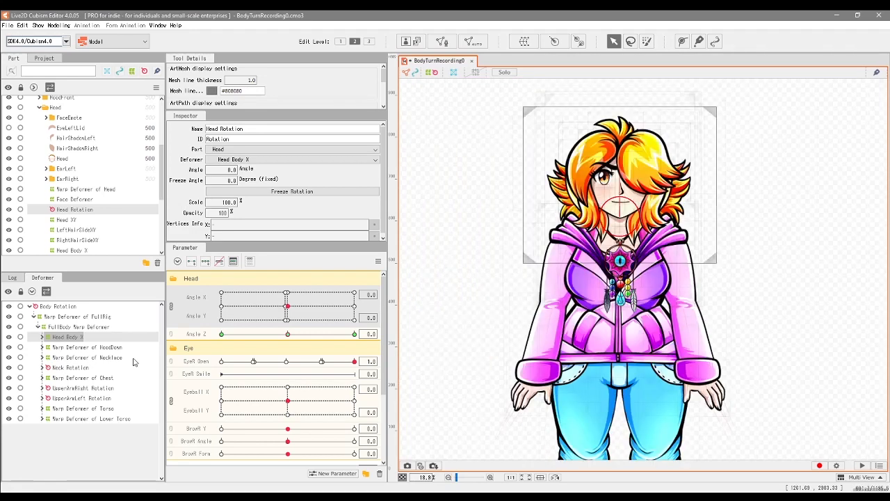
left_click(48, 348)
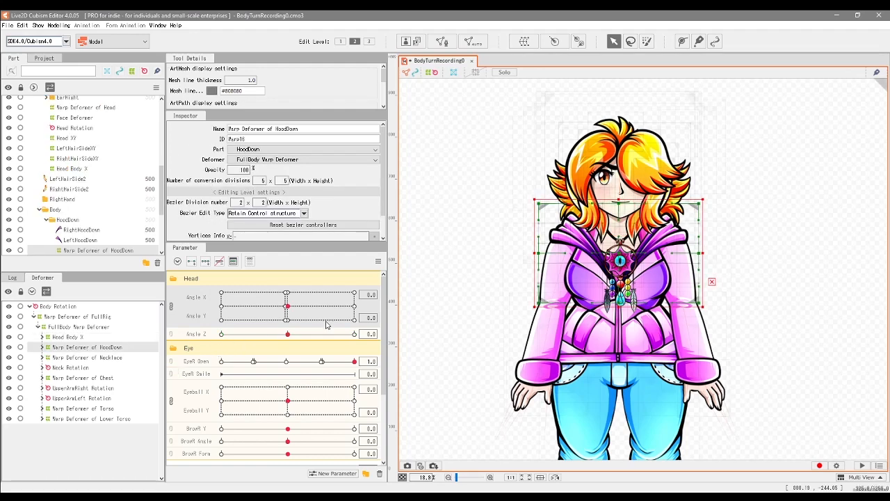
left_click_drag(619, 251, 501, 221)
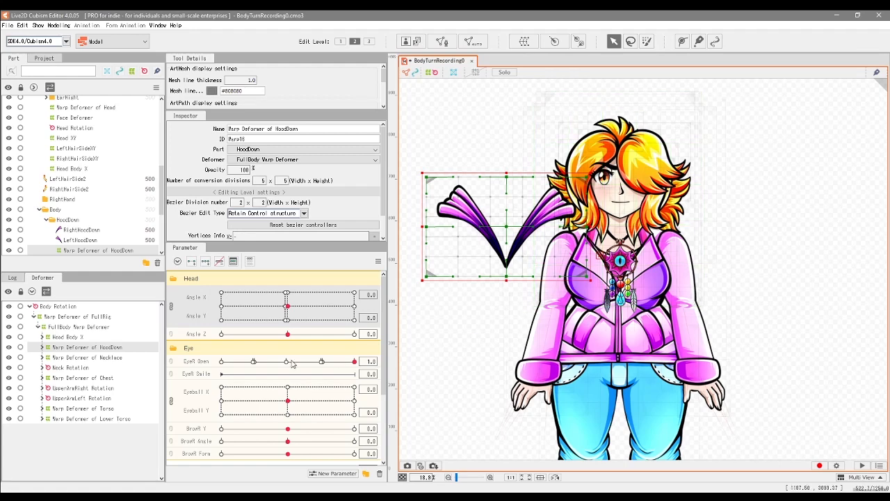
left_click(102, 358)
left_click_drag(623, 229, 756, 228)
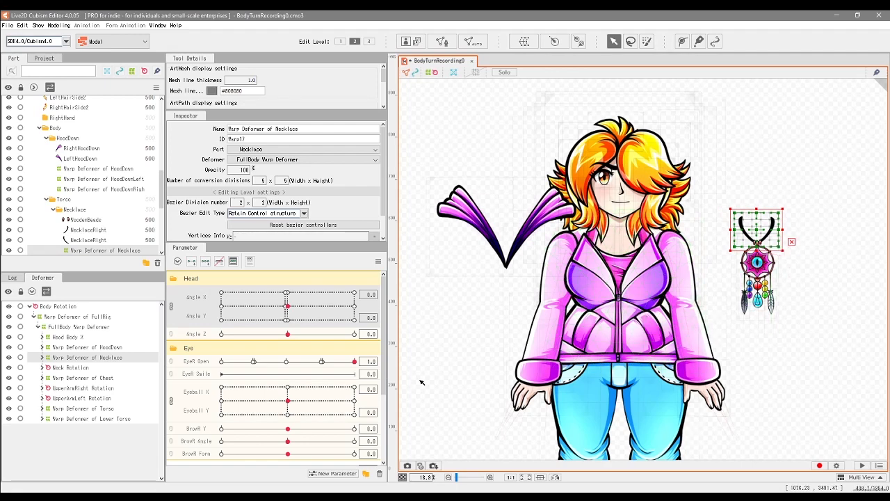
Step: Move the Neck Rotation deformer to the right of the head and the Chest warp deformer to the left of the body
left_click(70, 368)
left_click_drag(625, 236, 732, 213)
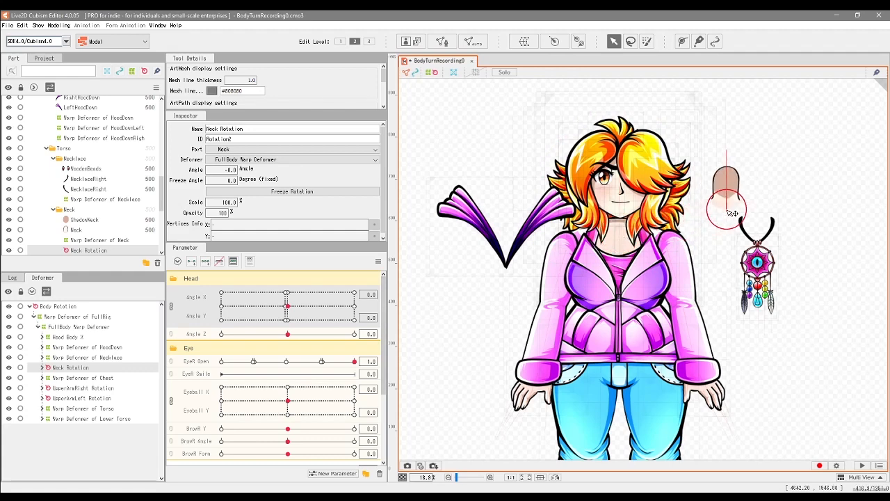
left_click(82, 378)
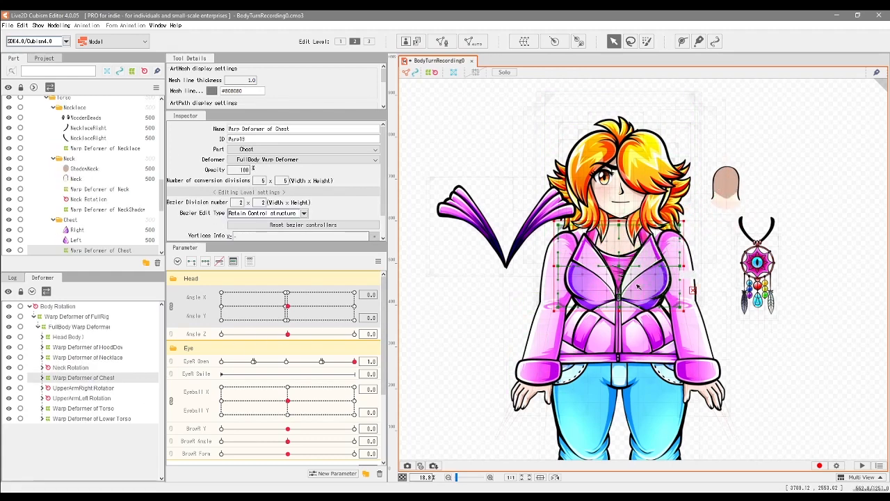
left_click_drag(652, 296, 492, 309)
Step: Pull the UpperArmRight and UpperArmLeft rotation deformers outward, away from the torso on their own sides
left_click(583, 337)
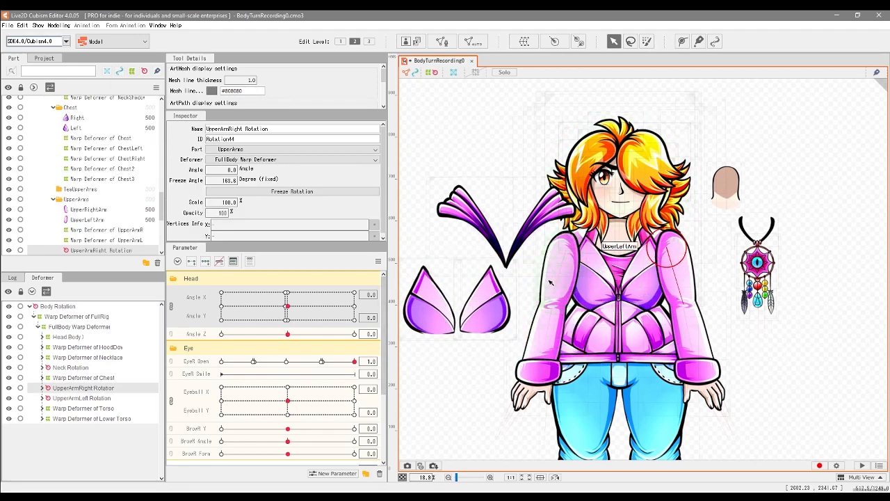
left_click_drag(668, 252, 713, 271)
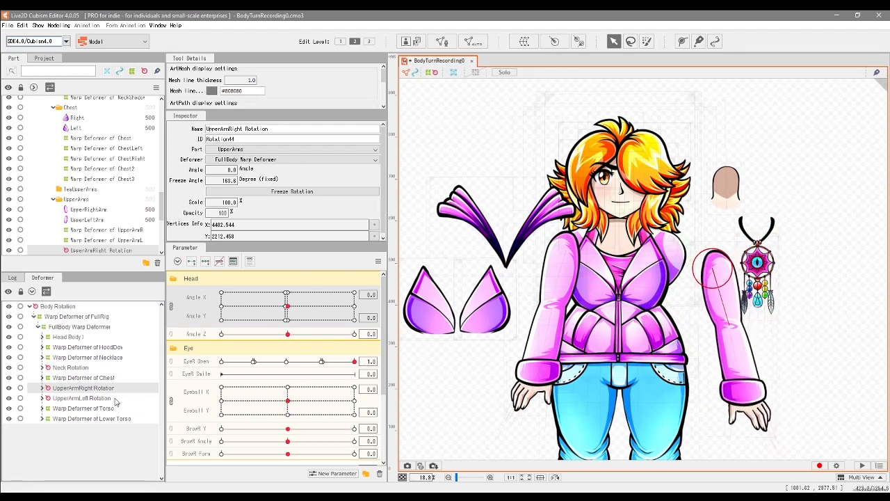
left_click(82, 398)
left_click_drag(557, 271, 508, 301)
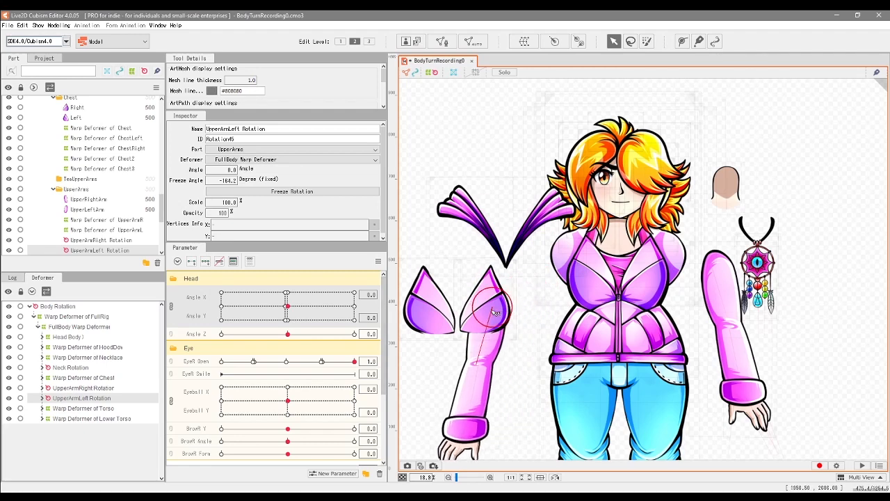
Step: Move the Torso warp deformer up to the left of the head, and undo all the body-part moves
left_click(598, 306)
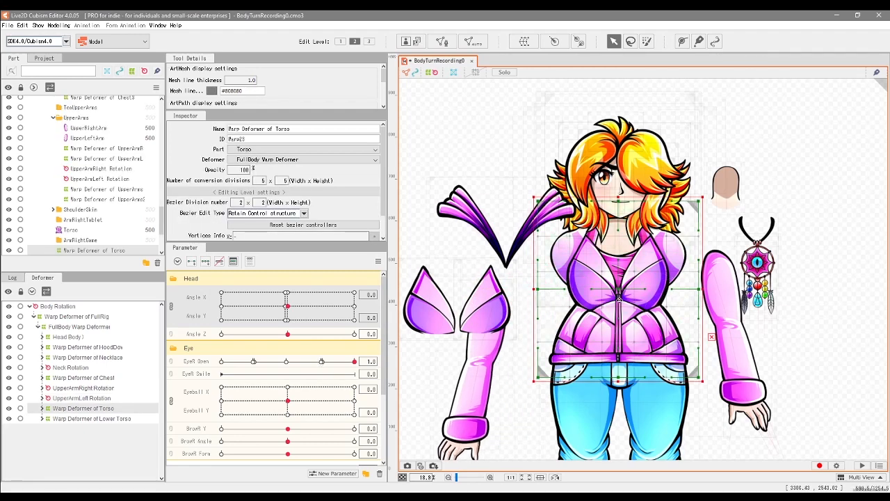
left_click_drag(619, 291, 487, 189)
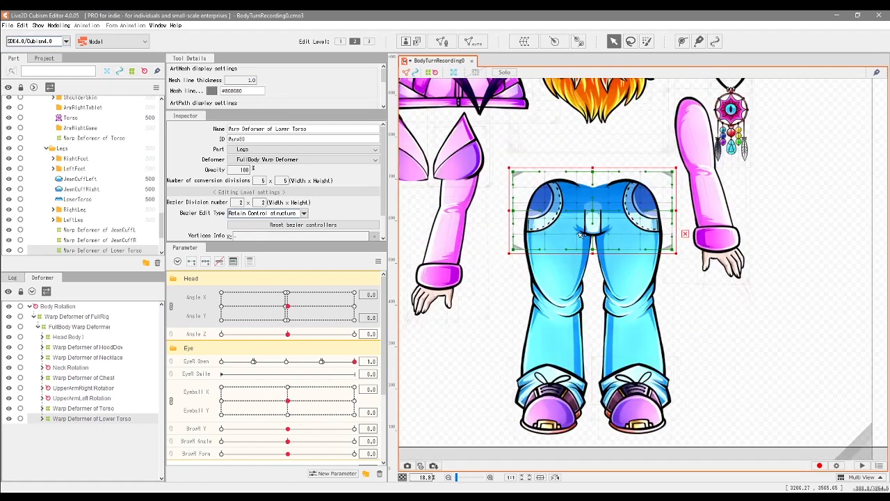
mouse_move(581, 235)
left_mouse_down()
mouse_move(580, 202)
mouse_move(575, 245)
left_mouse_up()
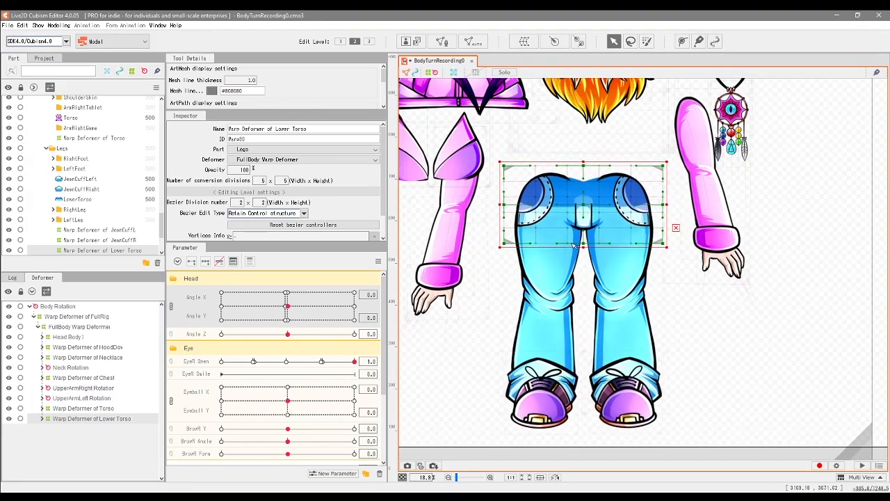
key("ctrl+z")
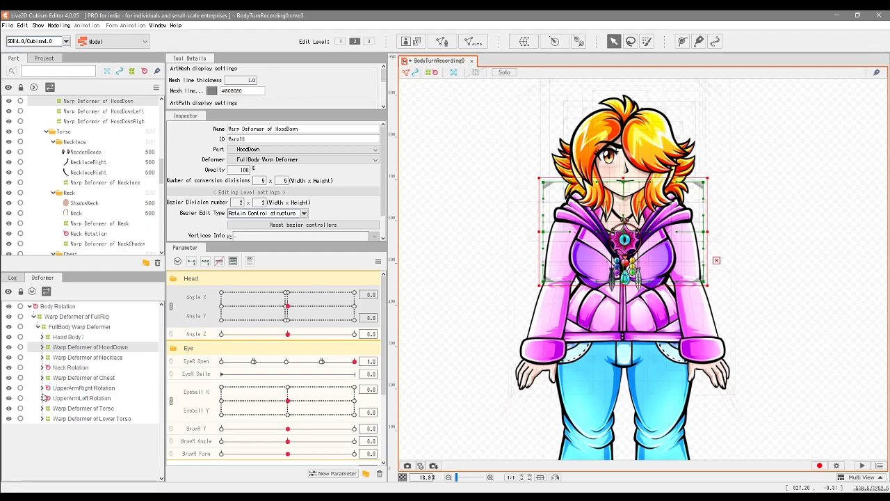
Step: Examine the Neck Rotation hierarchy down to the ShadowNeck and Neck meshes, comparing its rotation and warp deformers on the model
left_click(59, 369)
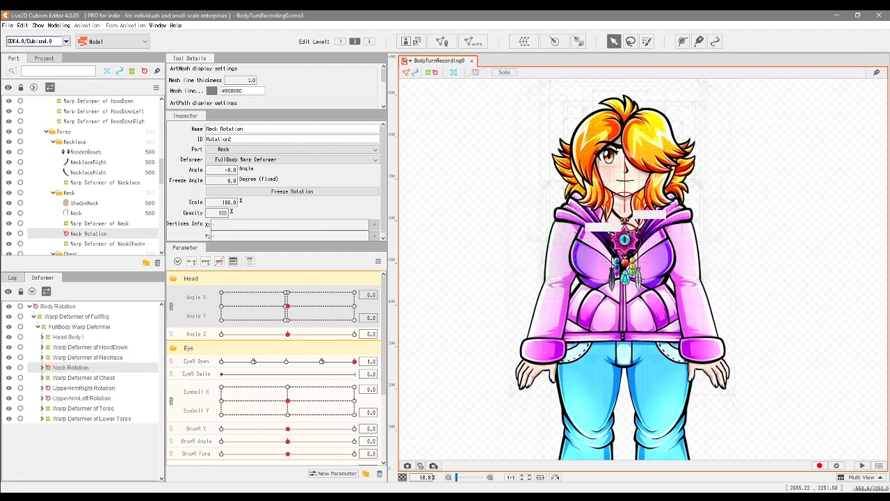
scroll(612, 238, "up", 5)
scroll(624, 273, "up", 1)
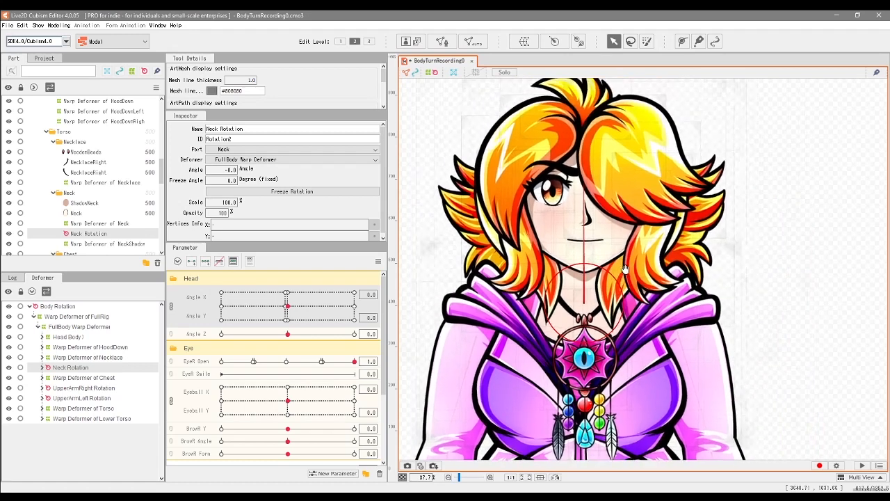
left_click(42, 368)
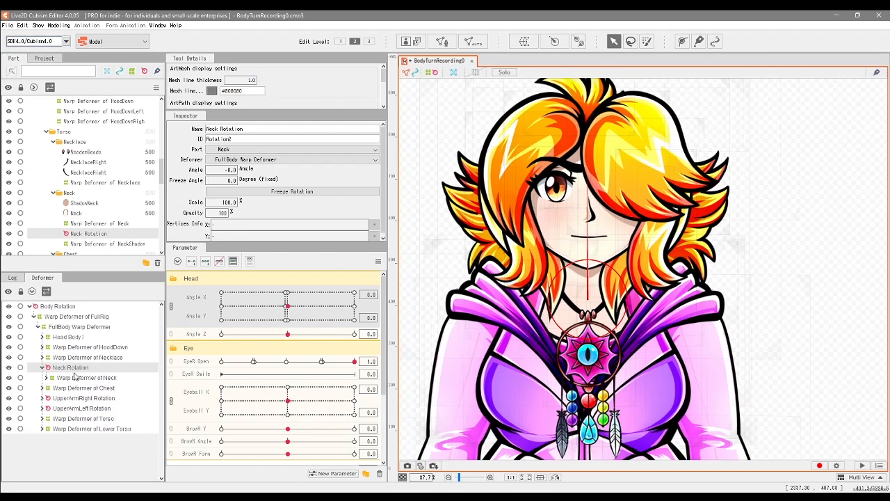
left_click(47, 378)
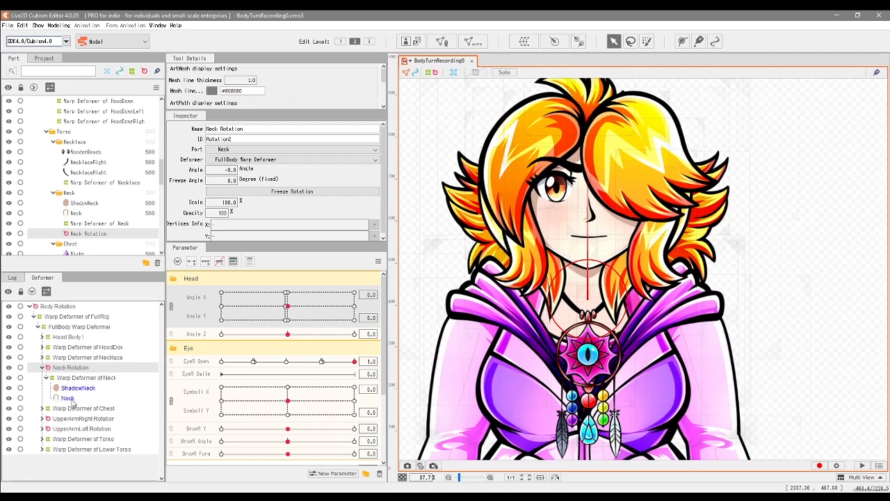
left_click(71, 376)
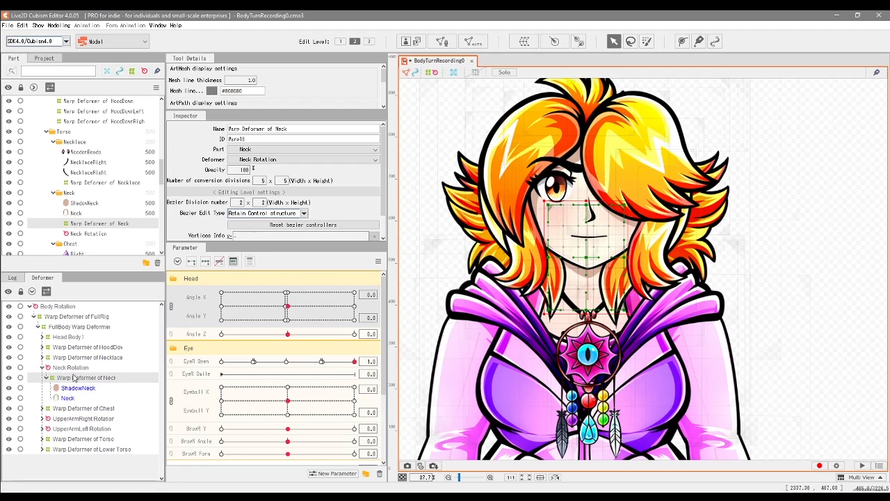
left_click(72, 368)
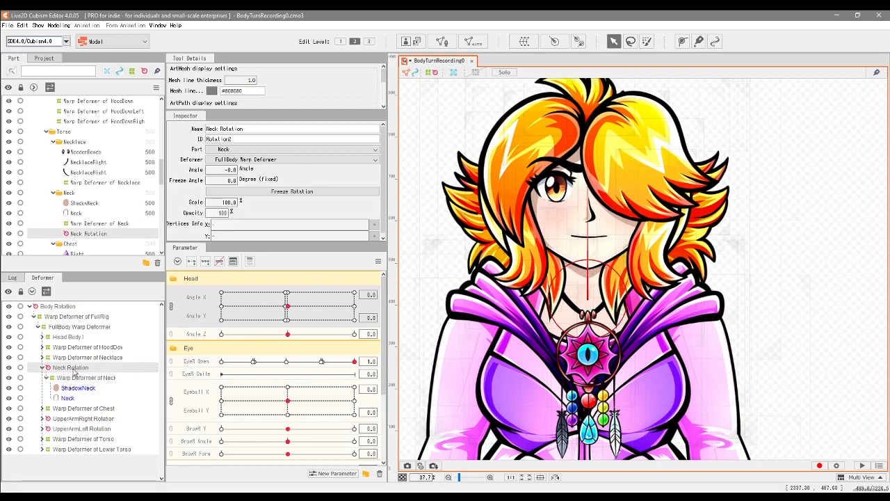
left_click(112, 377)
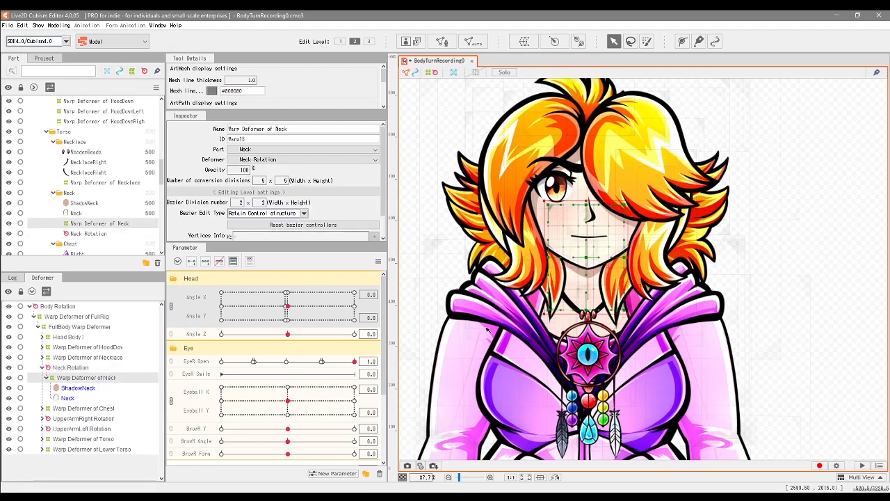
Step: Try adjusting the neck's warp deformer and the Neck Rotation deformer, and collapse the neck hierarchy
left_click_drag(548, 258, 550, 258)
left_click(589, 186)
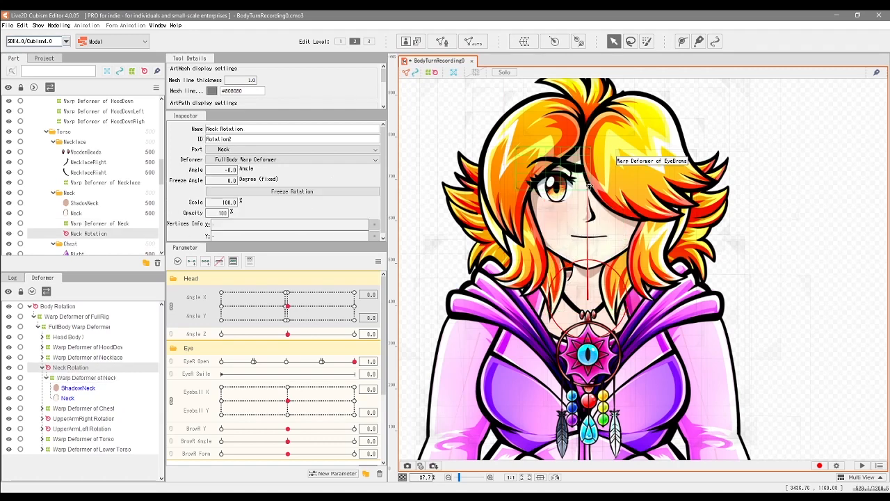
left_click_drag(589, 187, 589, 200)
left_click(46, 377)
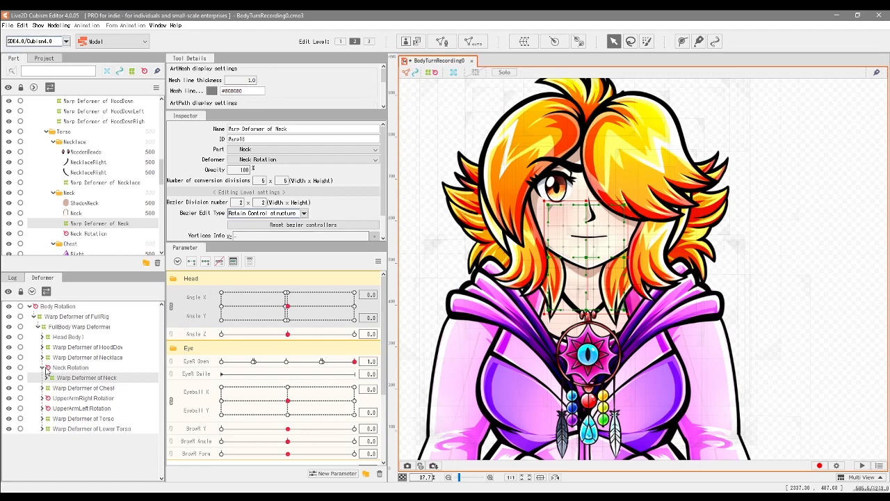
left_click(44, 368)
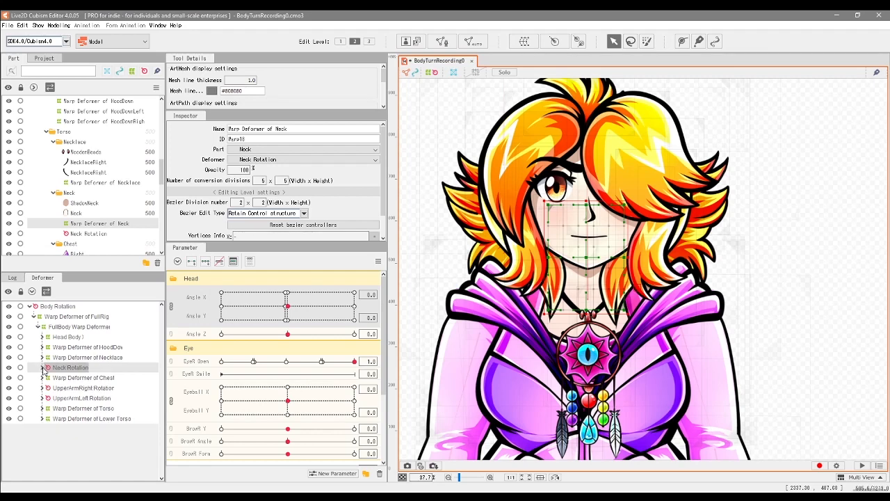
Step: Expand the Chest warp deformer's hierarchy and try shifting the whole chest down and left, undoing the move
left_click(44, 368)
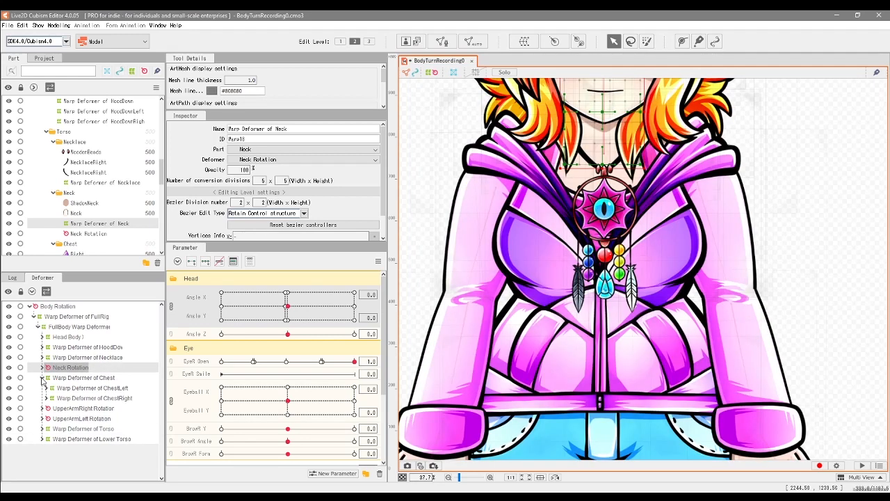
left_click(93, 379)
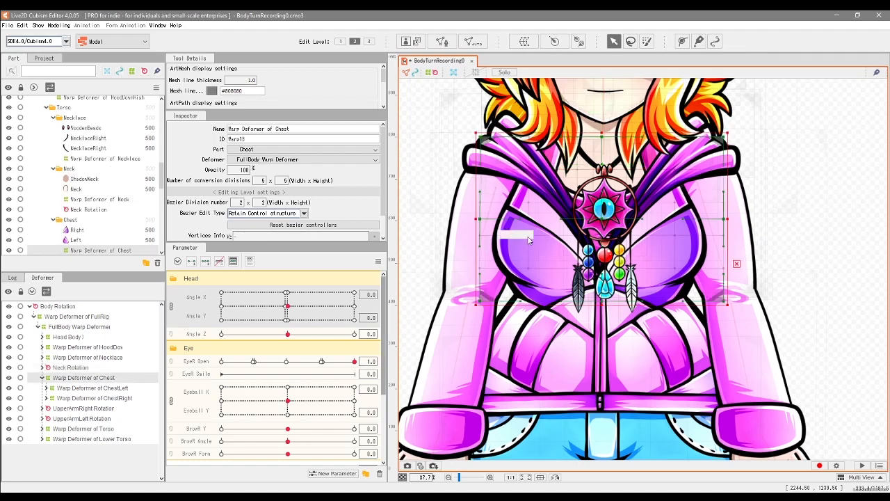
left_click_drag(607, 216, 593, 227)
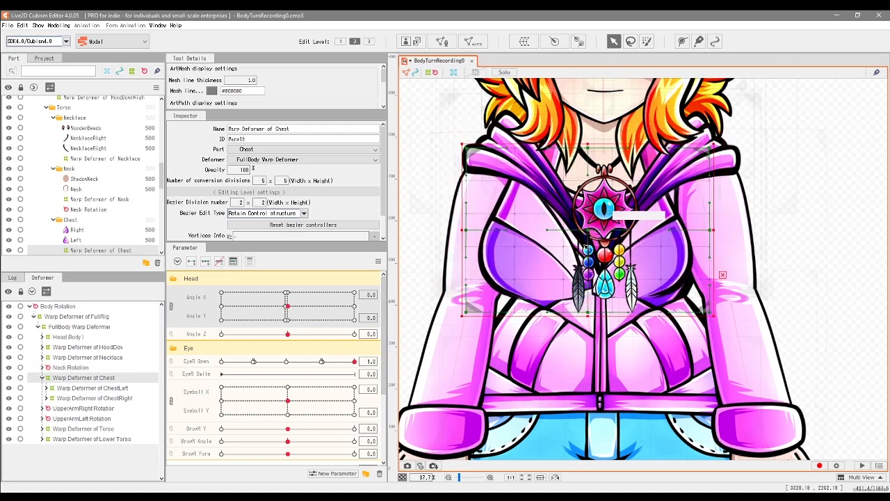
key("ctrl+z")
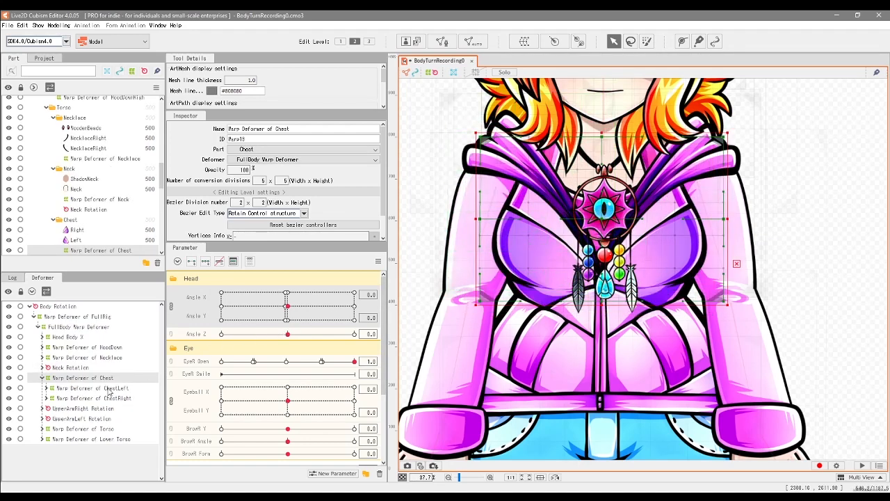
Step: Move the ChestLeft warp deformer to the left, out over the upper arm
left_click(87, 388)
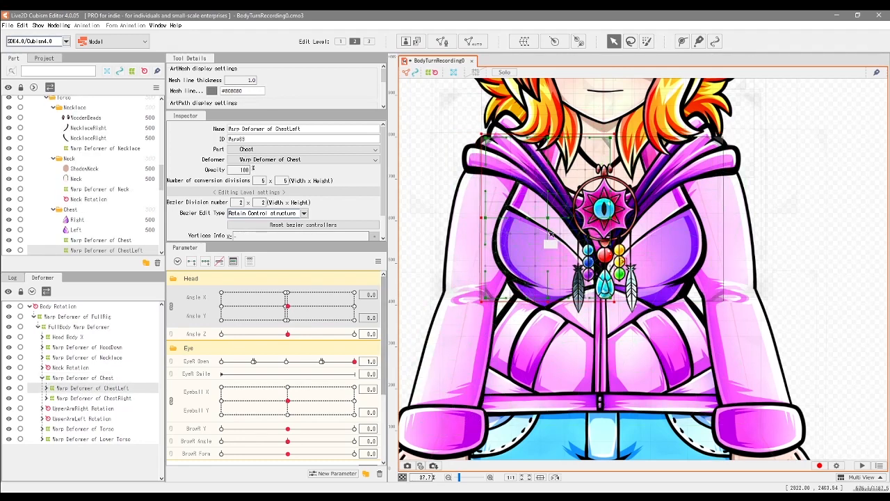
left_click_drag(549, 218, 486, 220)
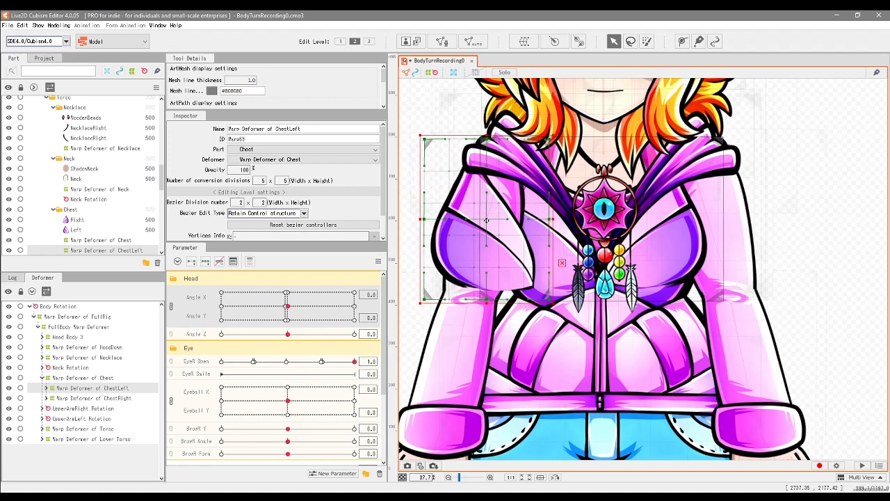
Step: Try moving the ChestRight warp deformer outward over the upper arm, undo both chest moves, and collapse the Chest hierarchy
left_click(656, 222)
left_click_drag(656, 221, 732, 229)
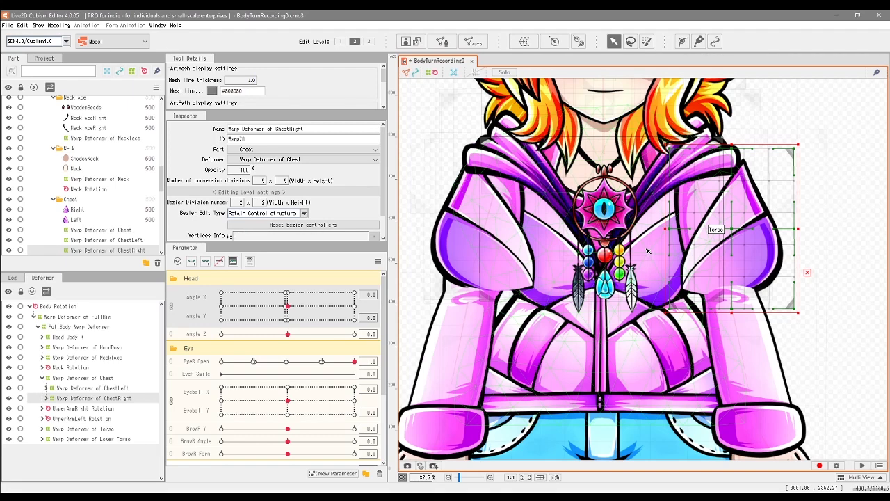
key("ctrl+z")
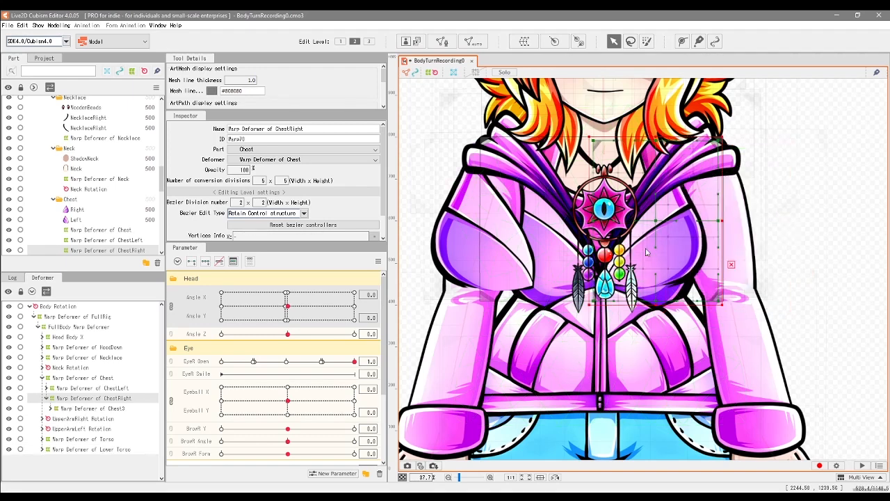
key("ctrl+z")
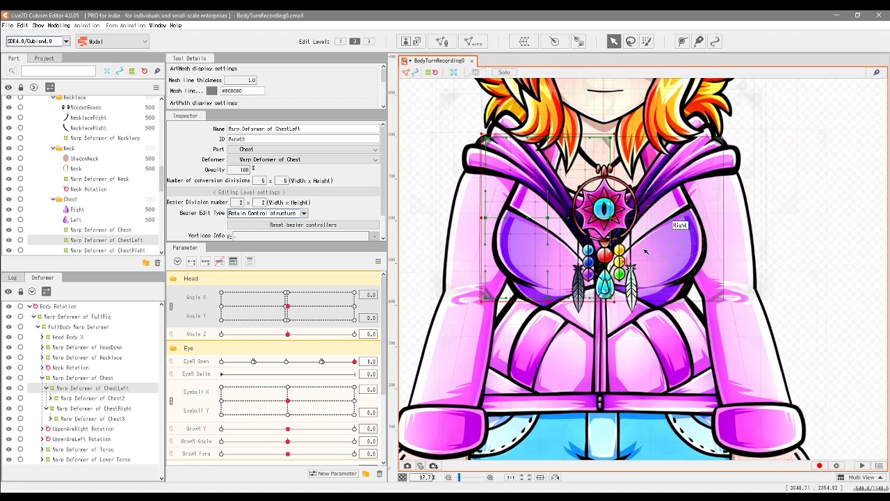
left_click(43, 378)
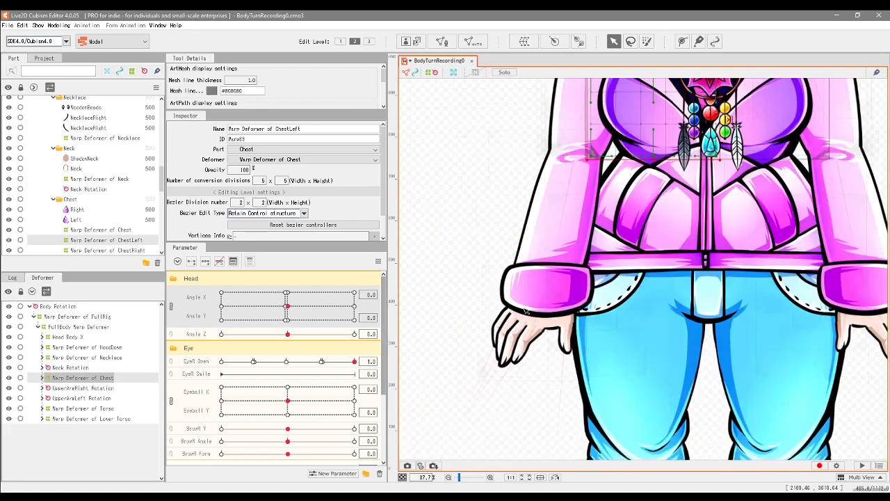
Step: Examine the UpperArmRight Rotation hierarchy, comparing its rotation deformer on the shoulder with the UpperArms2 warp deformer
left_click_drag(527, 280, 520, 332)
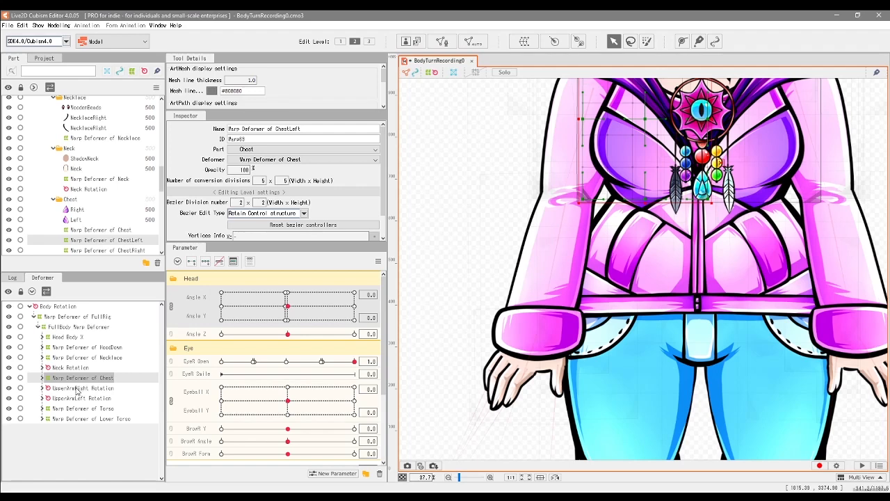
left_click(99, 388)
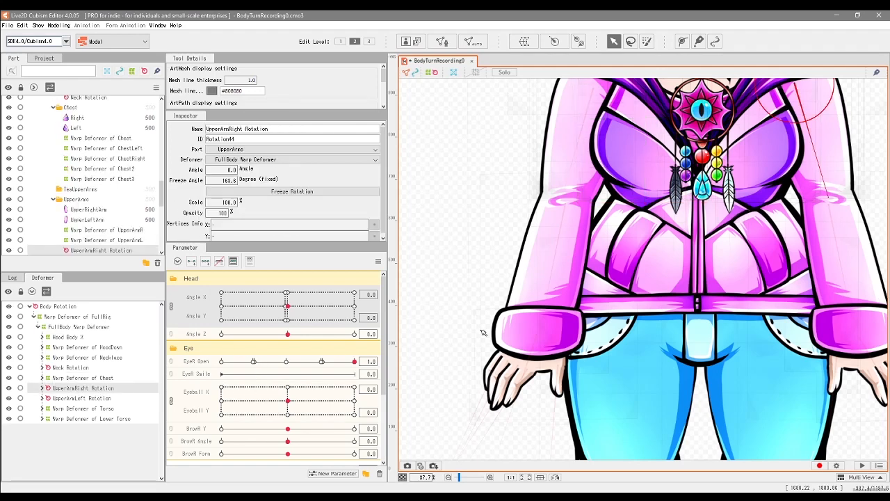
left_click_drag(725, 258, 555, 281)
left_click_drag(626, 143, 760, 227)
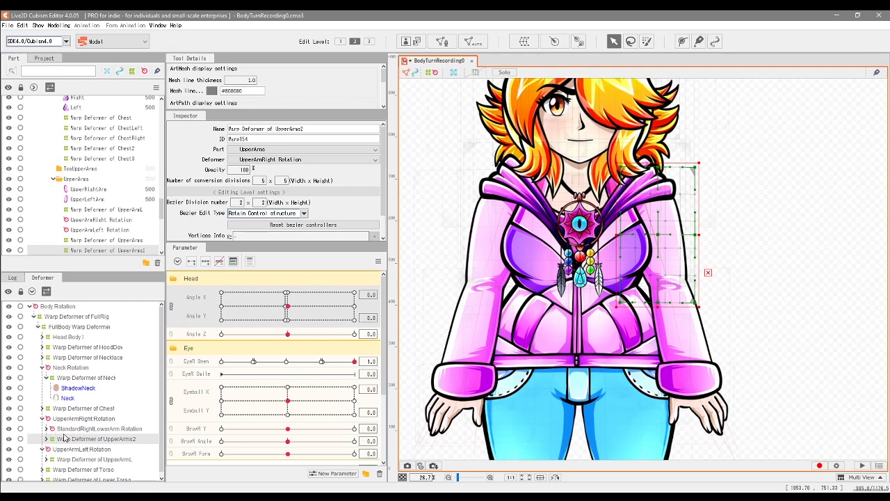
left_click(70, 420)
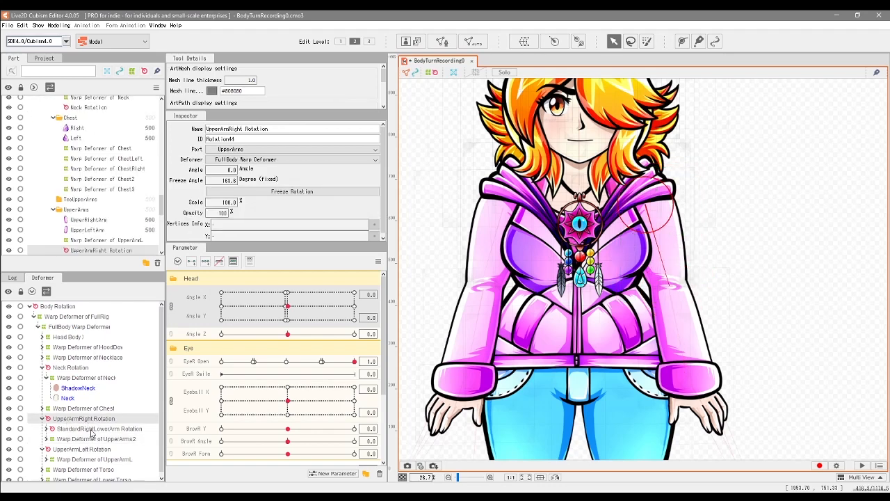
Step: Try swinging the StandardRightLowerArm Rotation deformer outward and raising its pivot slightly at the elbow, and undo the changes
left_click(81, 429)
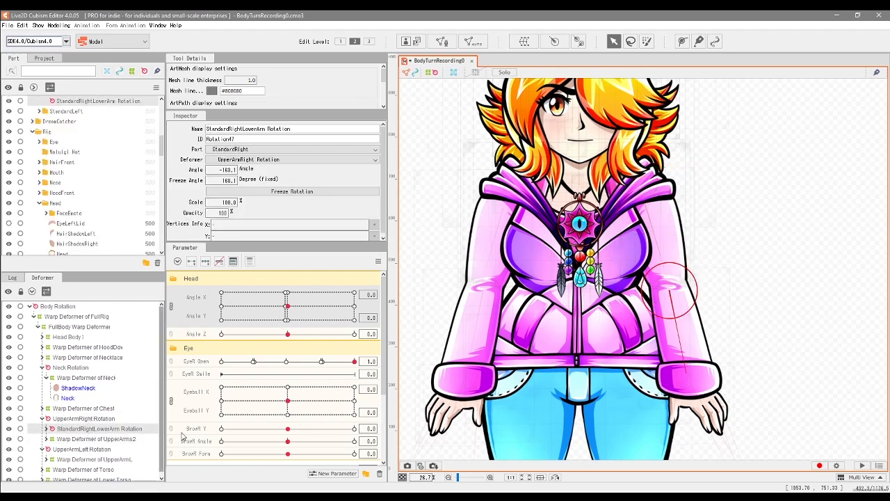
left_click_drag(671, 347, 704, 351)
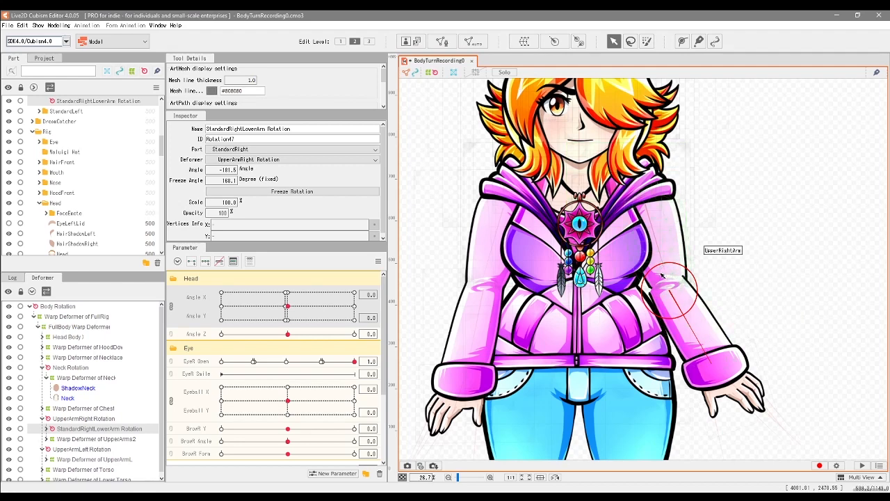
left_click_drag(676, 293, 675, 286)
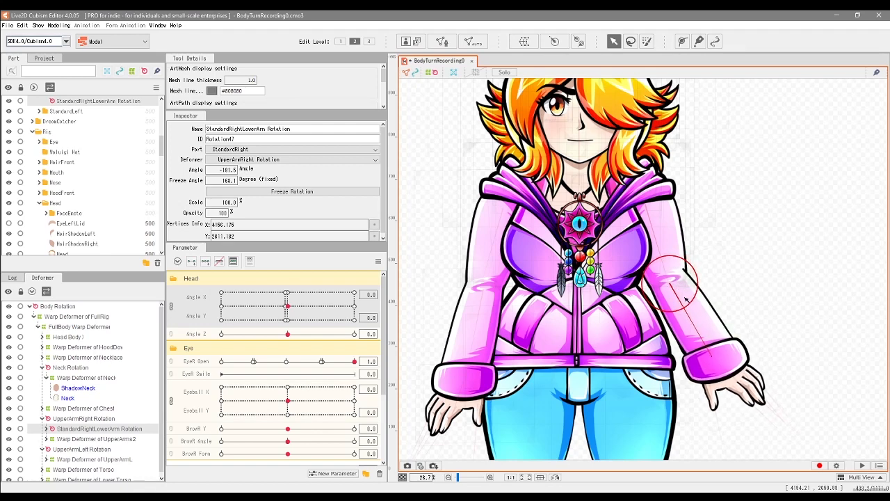
mouse_move(712, 355)
left_mouse_down()
mouse_move(704, 361)
mouse_move(712, 346)
left_mouse_up()
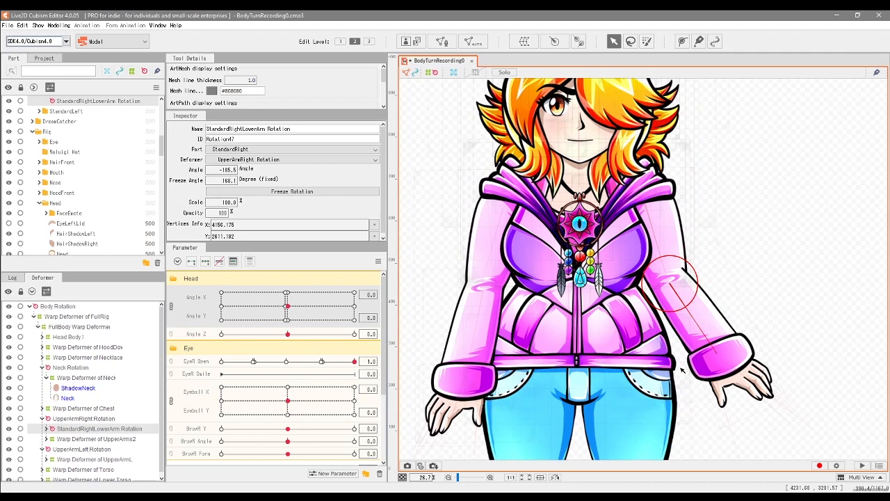
key("ctrl+z")
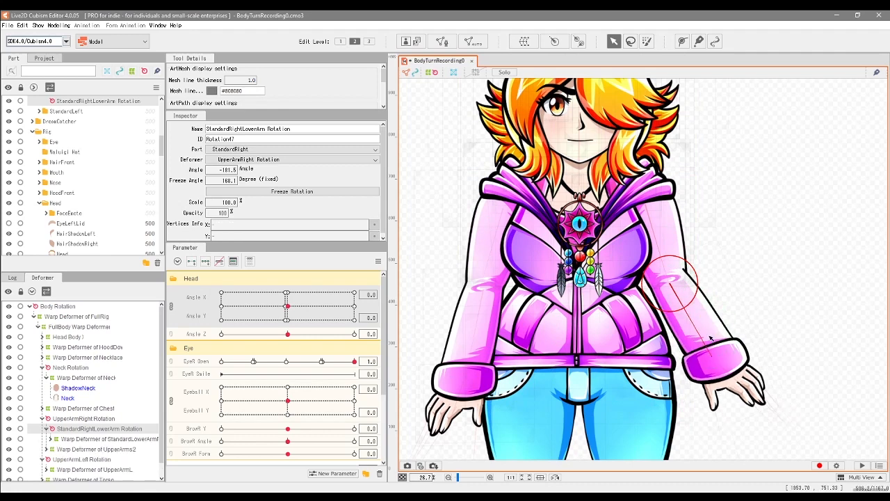
key("ctrl+z")
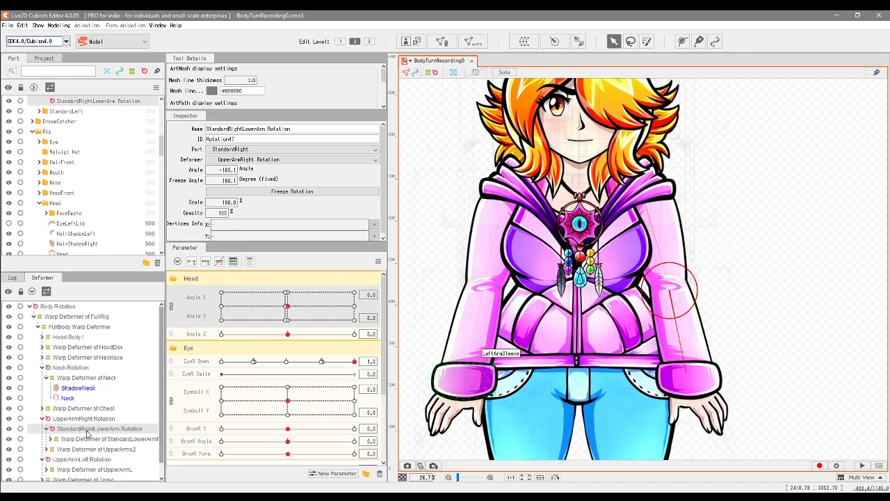
Step: Try narrowing the UpperArms2 warp deformer from its outer edge and reselect the StandardRightLowerArm Rotation deformer
left_click(78, 448)
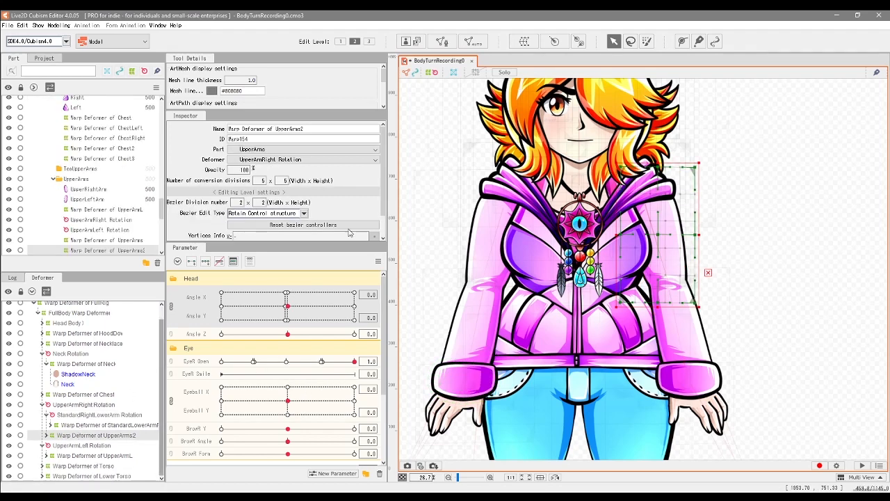
left_click_drag(700, 235, 695, 238)
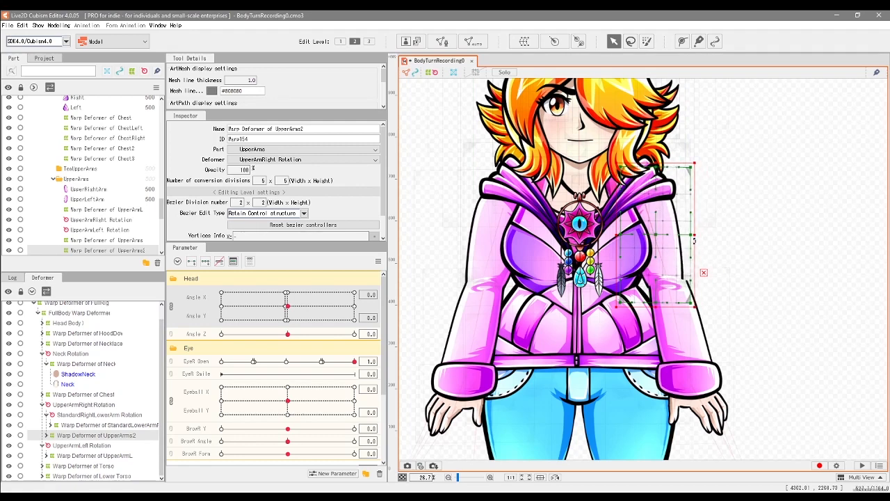
left_click(86, 416)
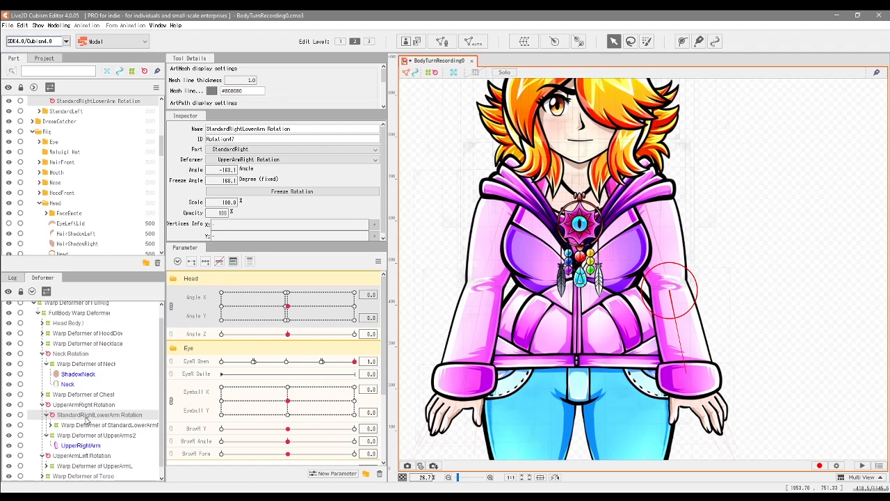
Step: Try narrowing the StandardLowerArmR warp deformer from its outer edge, undo it, and expand the deformer's hierarchy
left_click(132, 426)
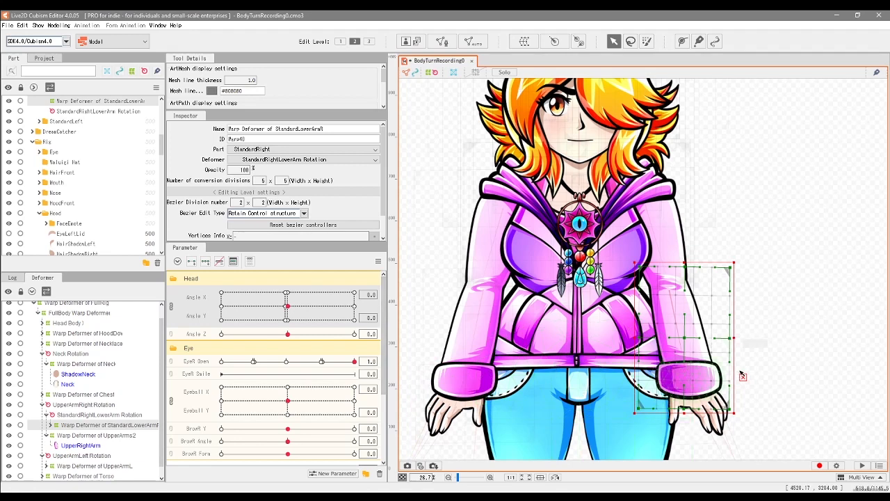
mouse_move(736, 338)
left_mouse_down()
mouse_move(744, 339)
mouse_move(728, 338)
left_mouse_up()
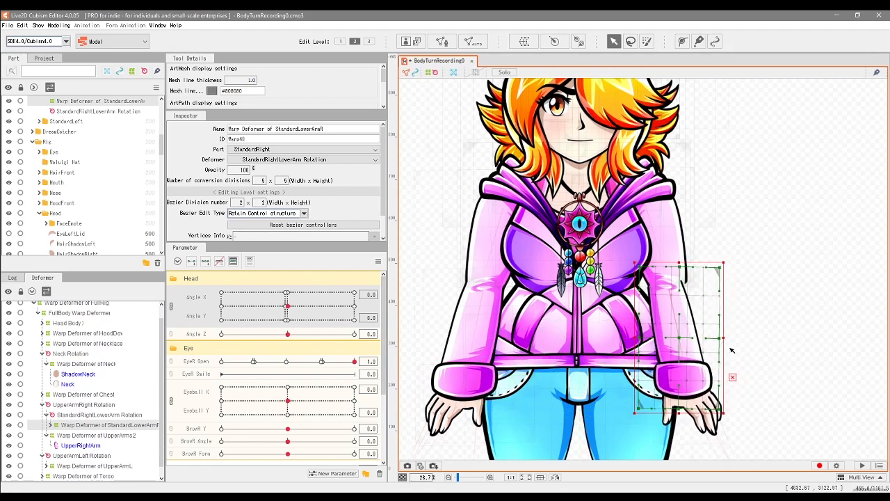
key("ctrl+z")
left_click(51, 425)
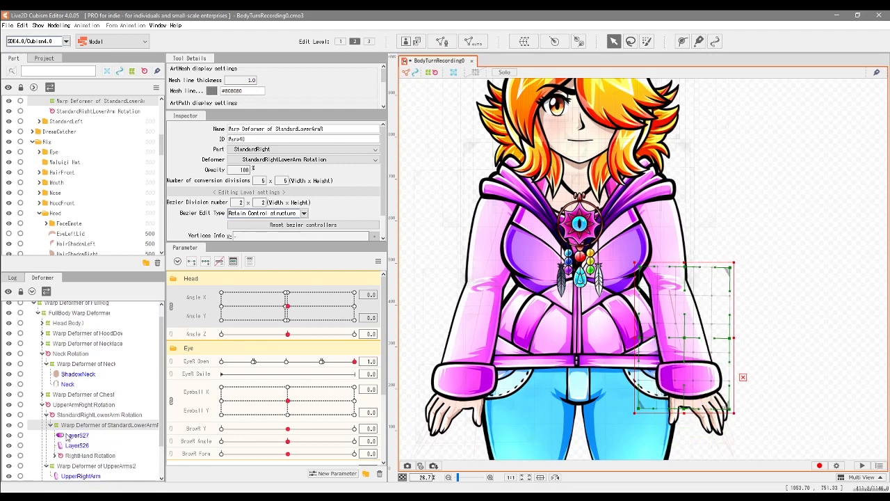
Step: Try rotating the hand with the RightHand Rotation deformer, undo the change, and expand that deformer's hierarchy
left_click_drag(161, 423, 171, 454)
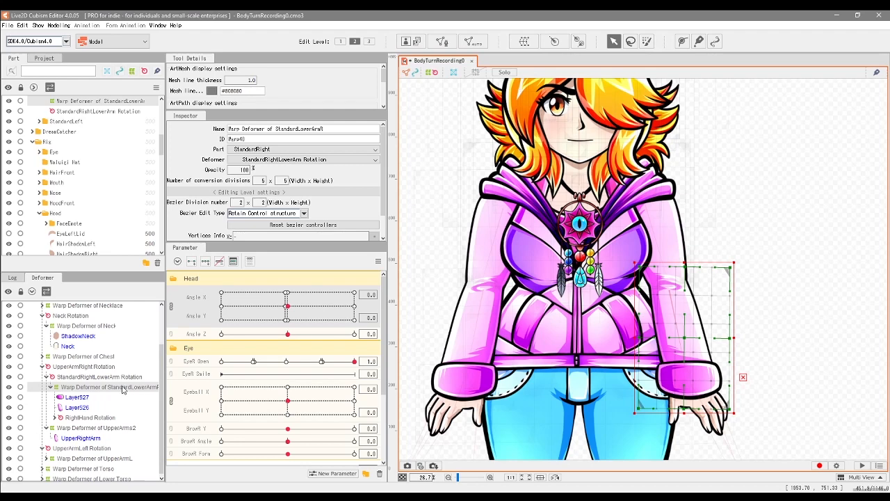
left_click(89, 417)
left_click_drag(742, 458, 697, 396)
key("ctrl+z")
left_click(55, 417)
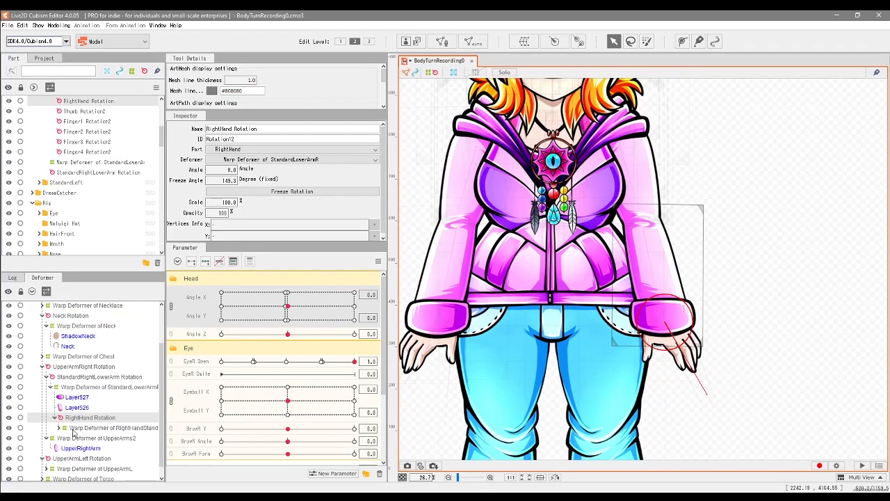
Step: Try bending the RightHandStandard warp deformer around the fingers, undo the deformation, and expand its hierarchy
left_click(80, 428)
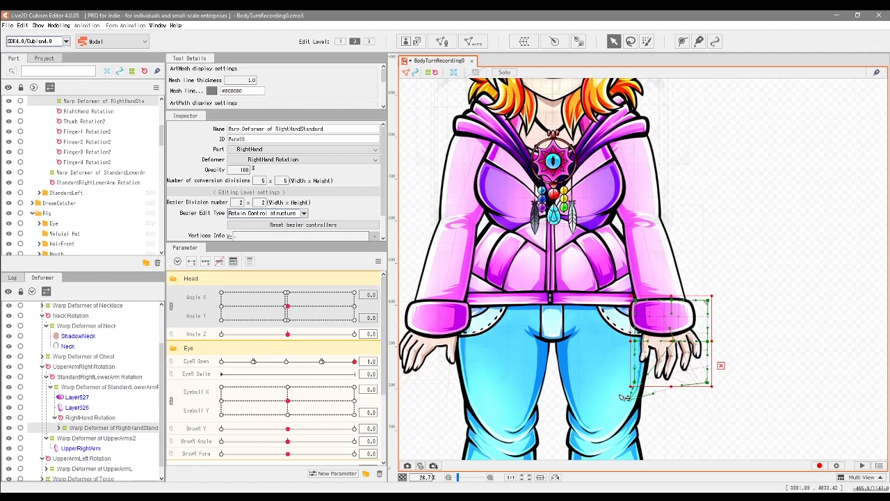
left_click_drag(638, 342, 705, 369)
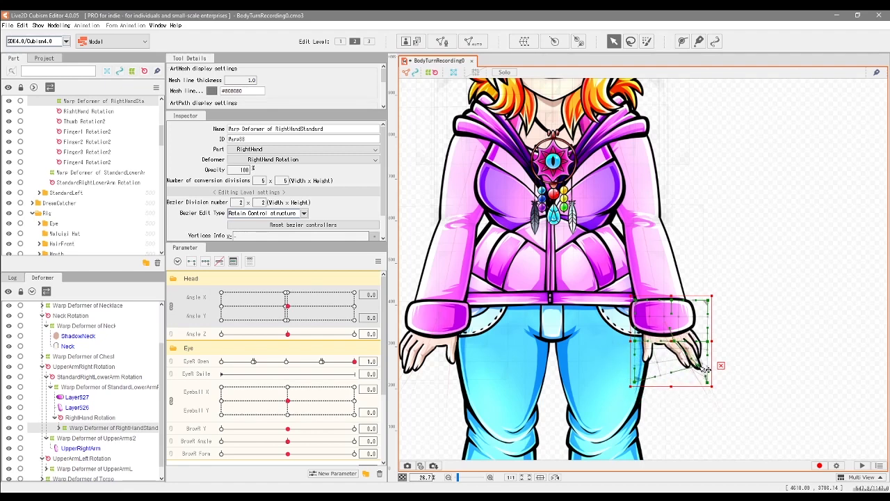
key("ctrl+z")
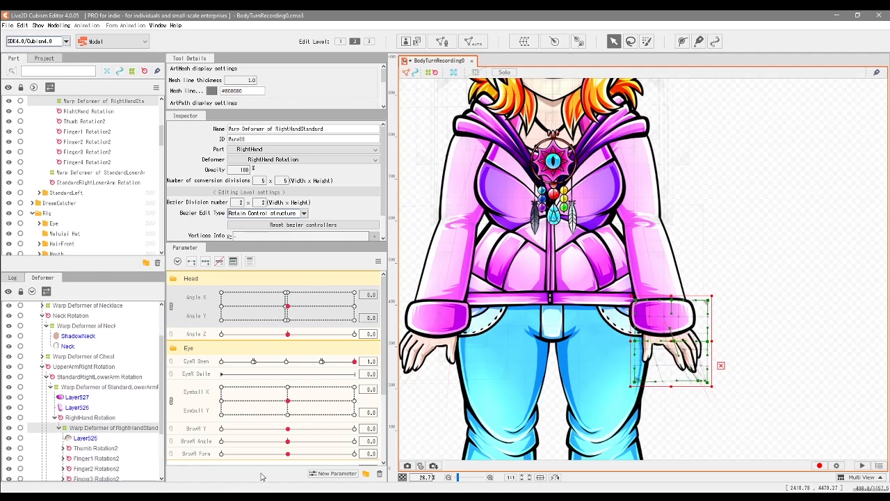
Step: Examine the right hand's children: the Layer525 mesh, the Thumb Rotation2 and Finger1 to Finger4 Rotation2 deformers, and the thumb's mesh
scroll(156, 421, "down", 2)
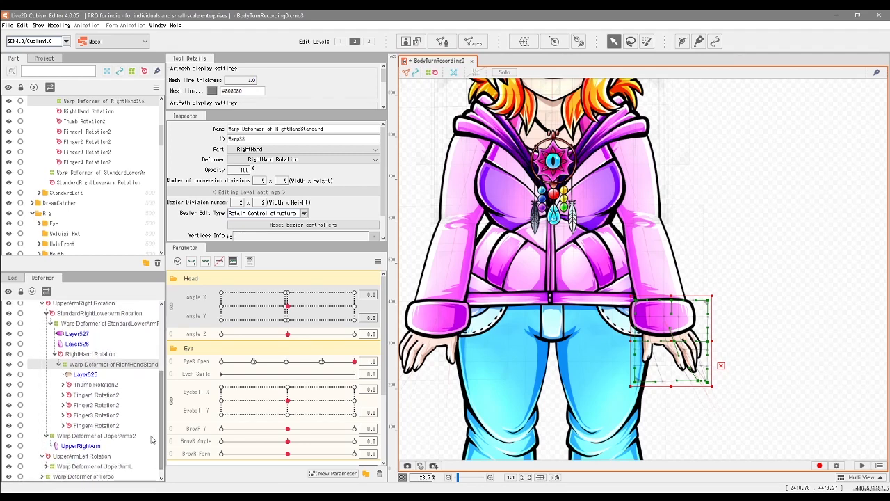
left_click(85, 375)
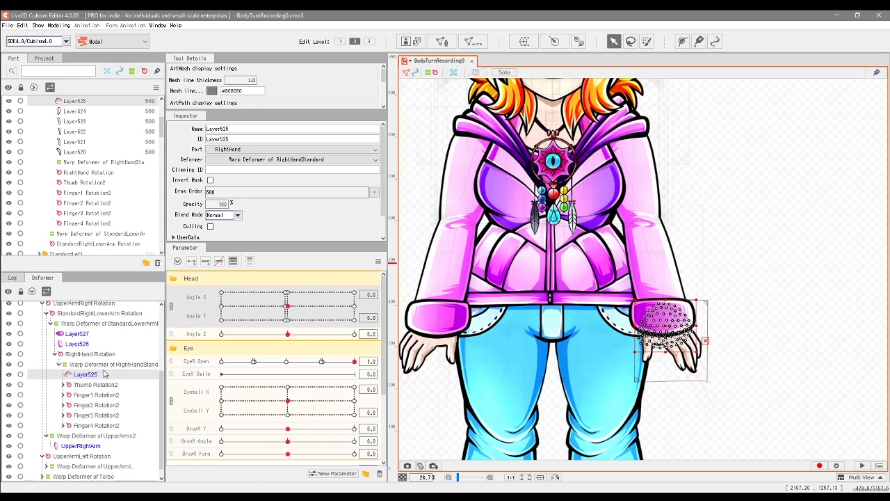
left_click(101, 386)
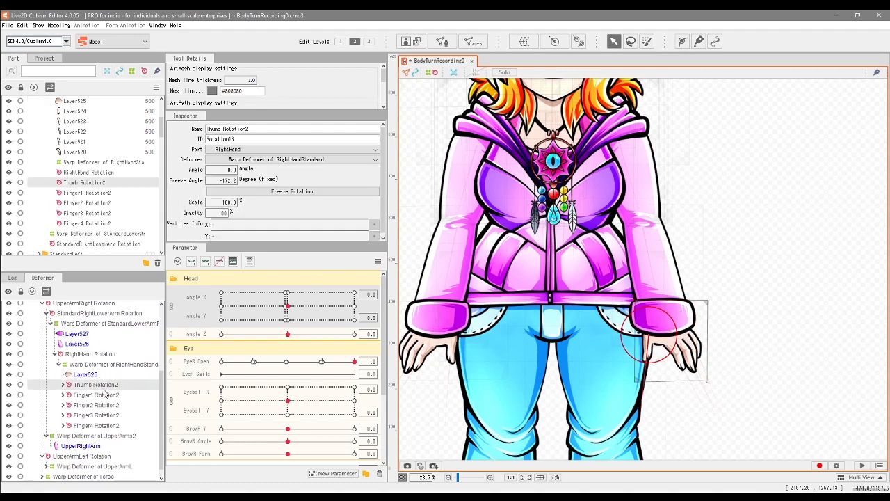
left_click(108, 398)
left_click(111, 407)
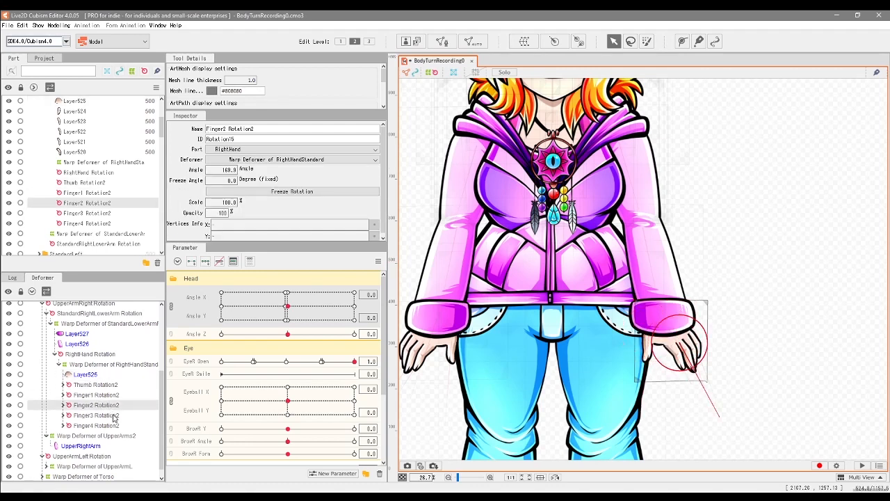
left_click(114, 416)
left_click(117, 427)
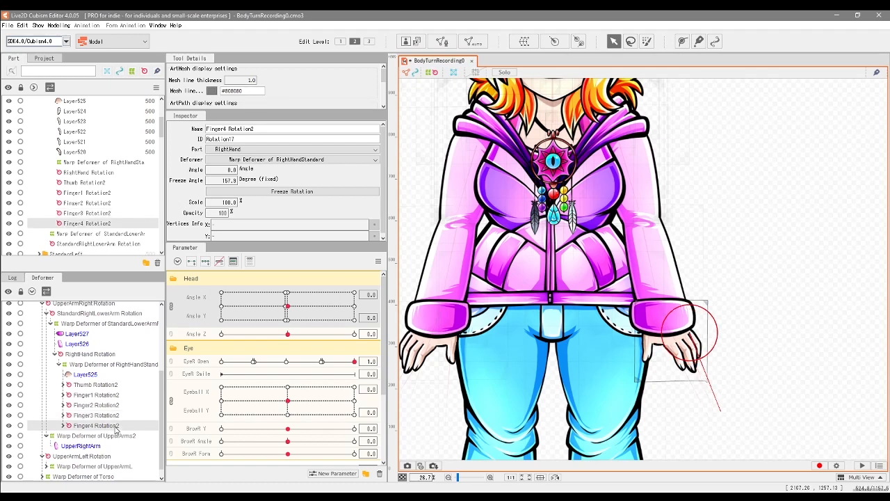
left_click(63, 385)
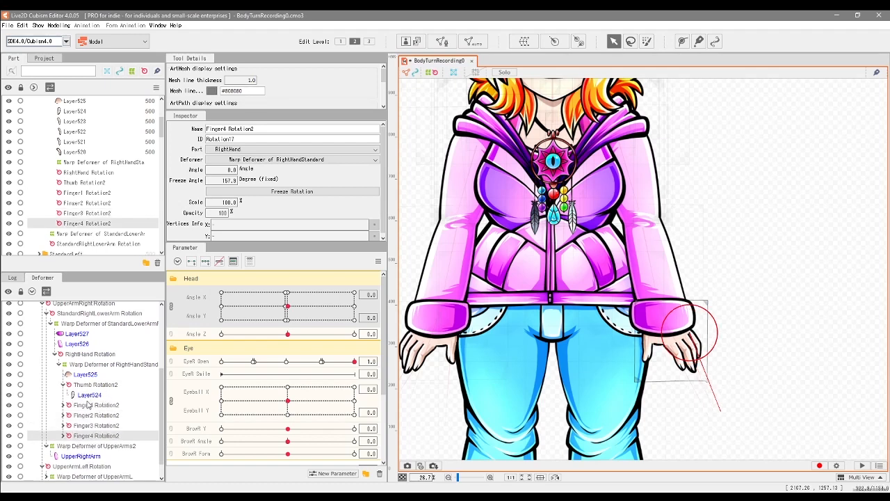
left_click(63, 385)
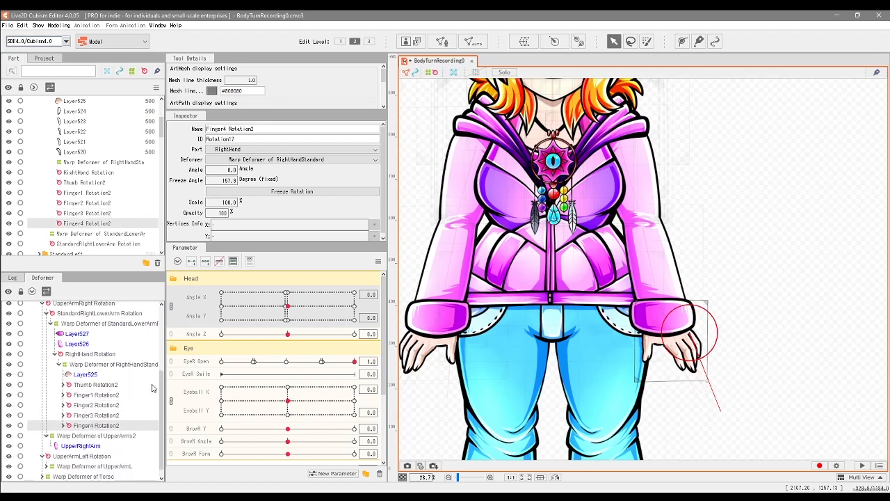
Step: Collapse the RightHandStandard warp deformer's hierarchy and try bending its lower edge across the fingers
left_click(59, 365)
left_click(98, 416)
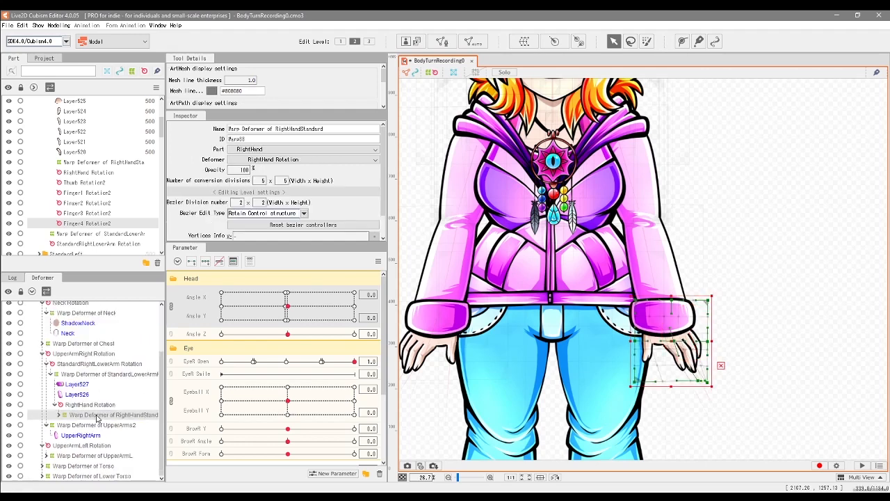
left_click_drag(699, 381, 660, 377)
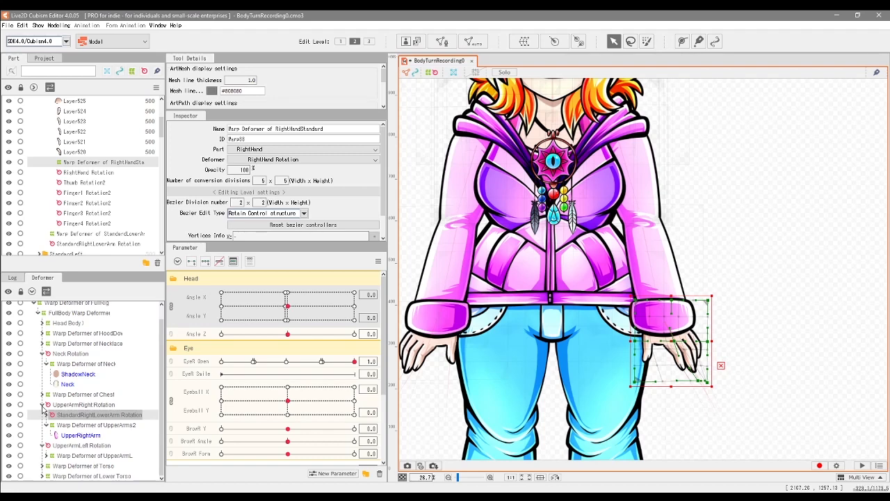
Step: Collapse the UpperArmRight Rotation hierarchy and select the UpperArmLeft Rotation deformer for comparison
left_click(42, 406)
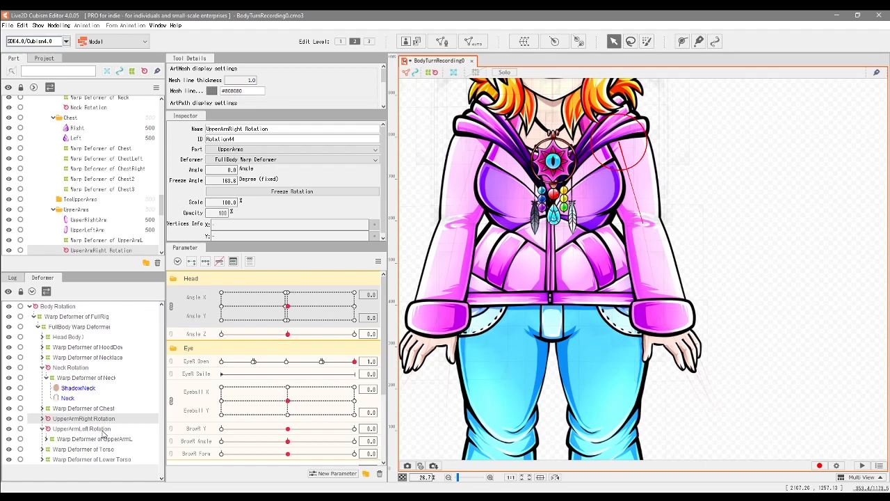
left_click(61, 430)
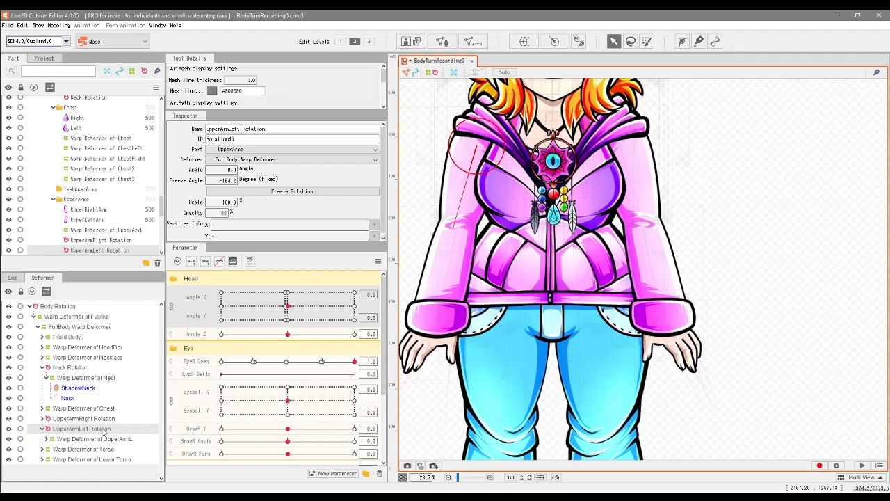
Step: Collapse the UpperArmLeft Rotation hierarchy and examine the Warp Deformer of Torso with its ShoulderLeft, ShoulderRight and Torso meshes
left_click(43, 429)
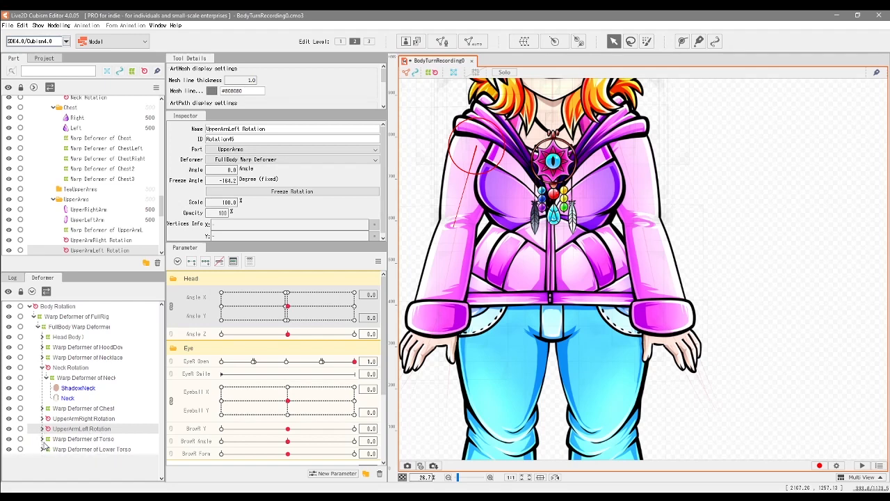
left_click(78, 441)
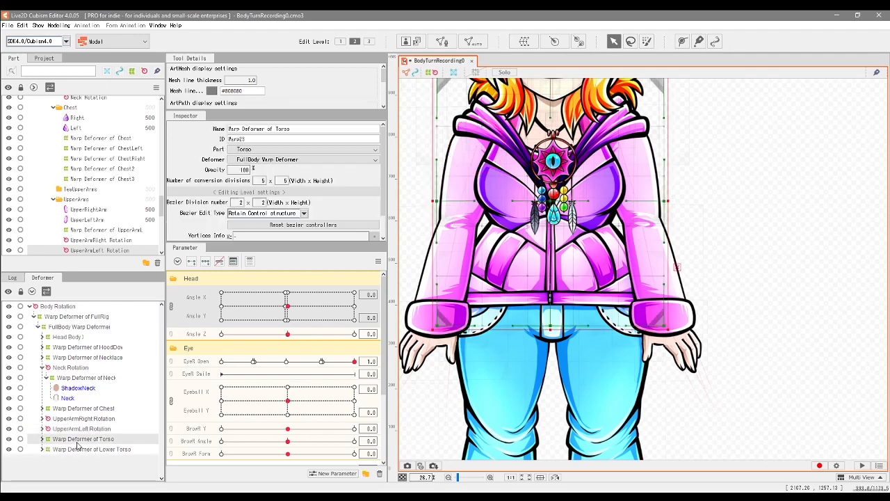
left_click(42, 440)
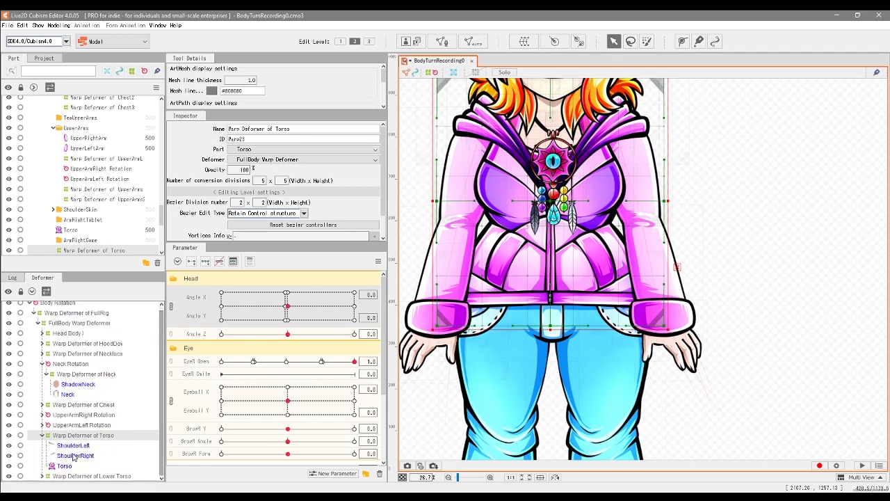
left_click_drag(489, 278, 561, 374)
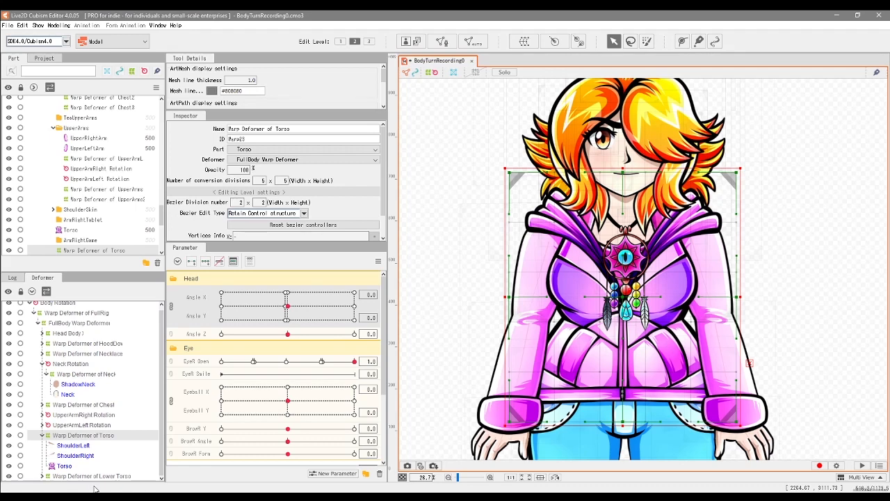
Step: Expand the Warp Deformer of Lower Torso, try pulling the middle of its lower edge down, and undo the deformation
left_click(92, 476)
left_click_drag(796, 417, 761, 218)
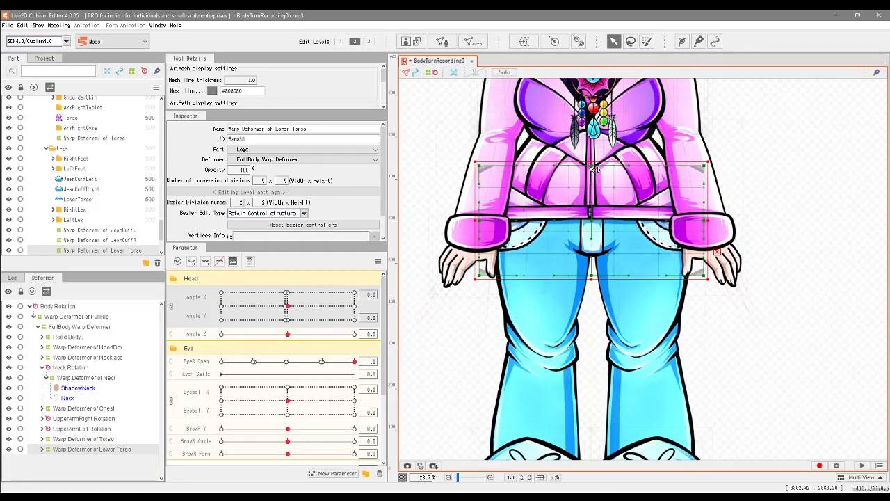
scroll(597, 169, "down", 2)
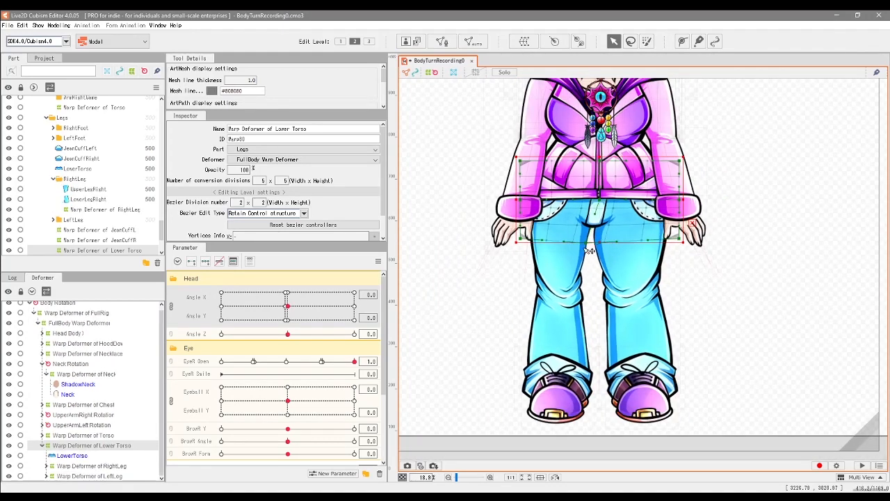
left_click_drag(599, 237, 601, 243)
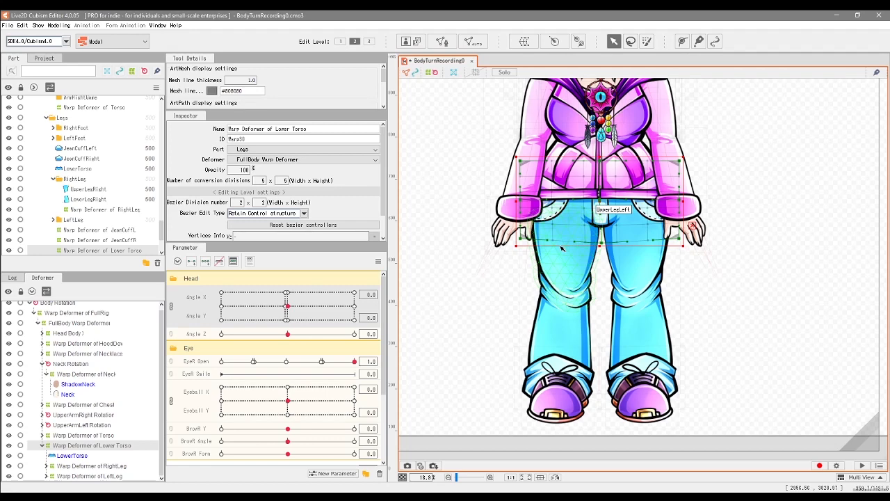
key("ctrl+z")
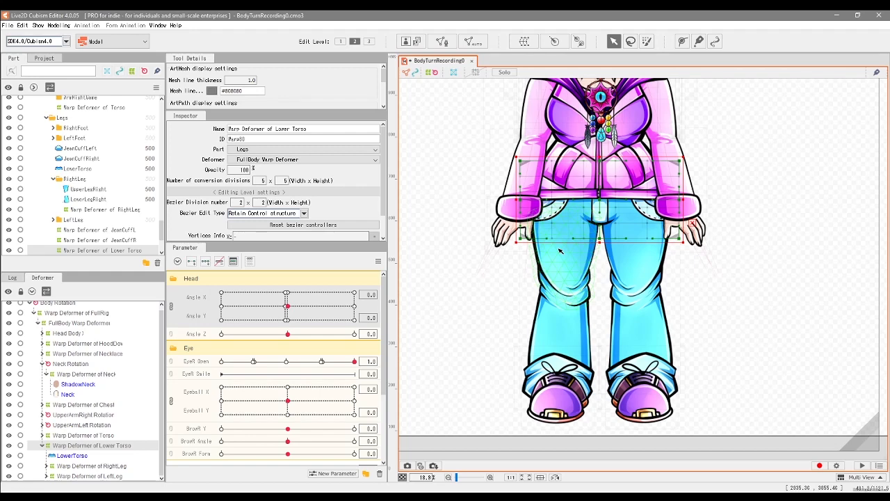
left_click_drag(511, 266, 533, 281)
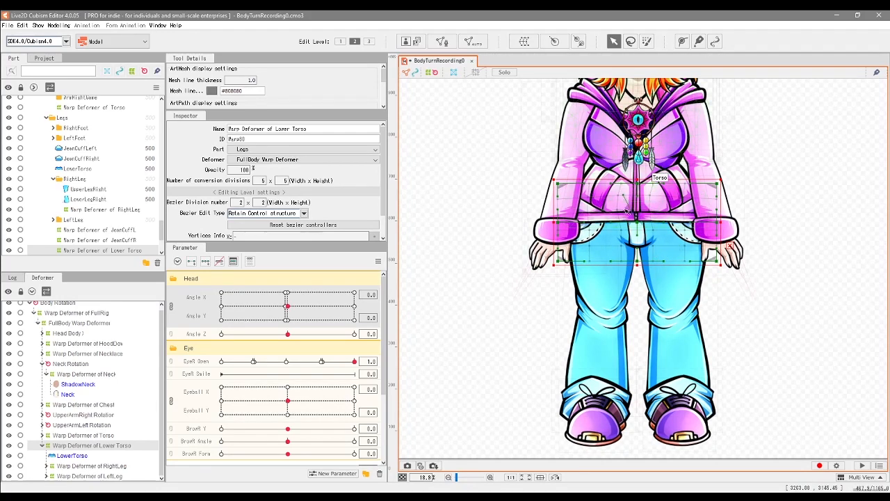
Step: Examine the RightLeg warp deformer's hierarchy down to the RightFoot warp deformer and its shoe meshes, selecting Layer483
left_click(108, 467)
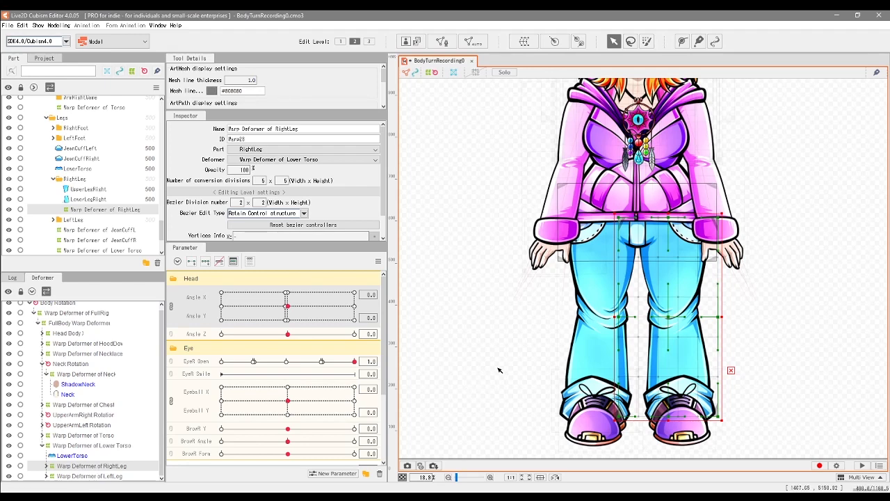
mouse_move(722, 320)
left_mouse_down()
mouse_move(721, 338)
mouse_move(718, 323)
mouse_move(709, 330)
left_mouse_up()
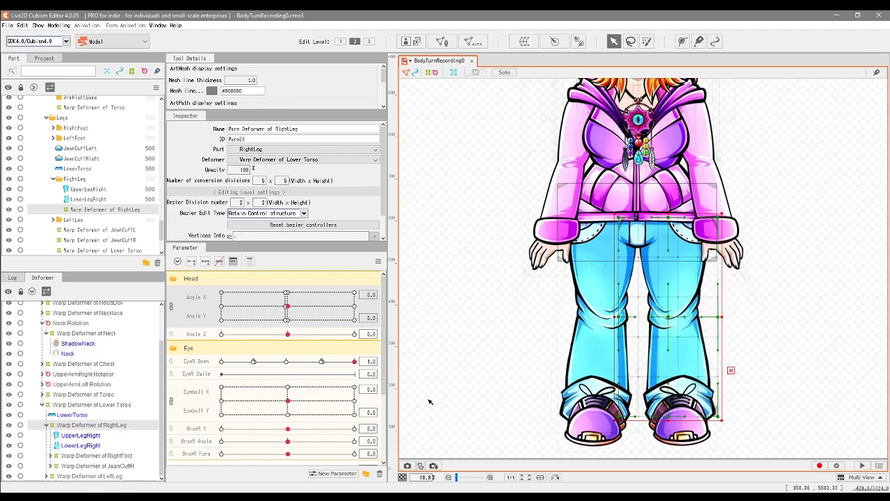
left_click(52, 456)
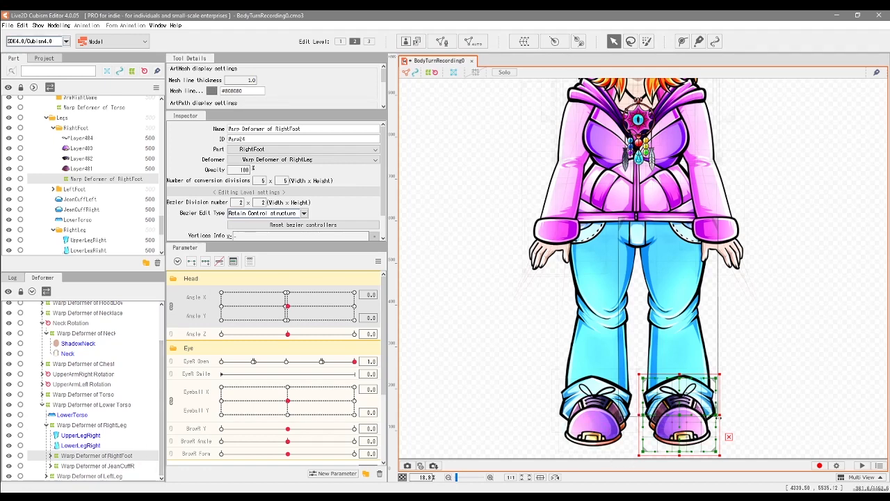
left_click(50, 456)
scroll(77, 426, "down", 2)
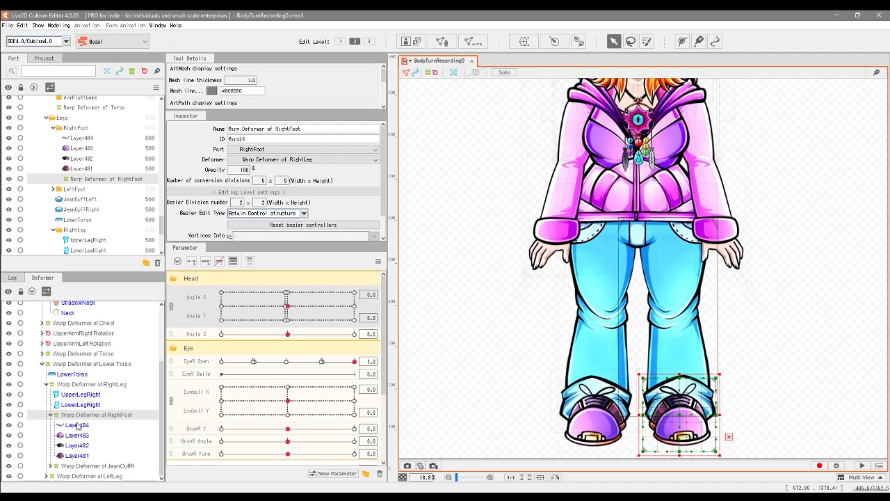
left_click(64, 433)
Step: Collapse the Lower Torso and Neck Rotation hierarchies and select the Warp Deformer of FullRig
left_click(46, 377)
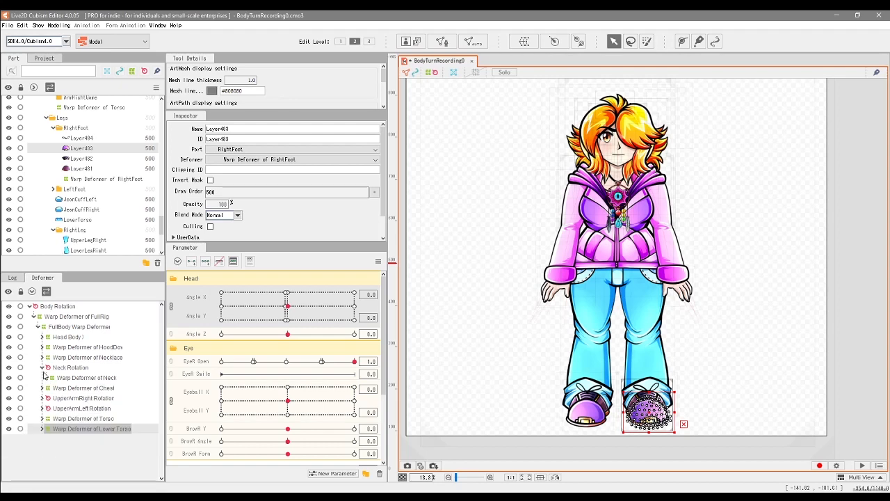
left_click(42, 367)
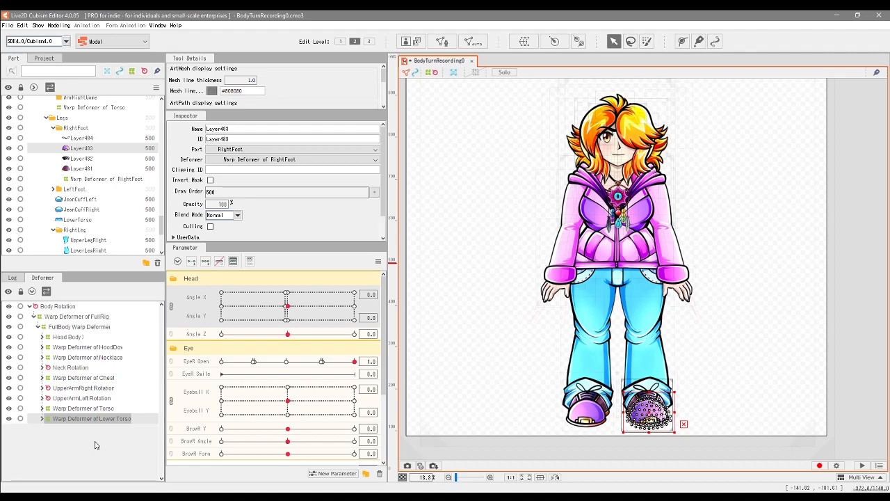
left_click(83, 317)
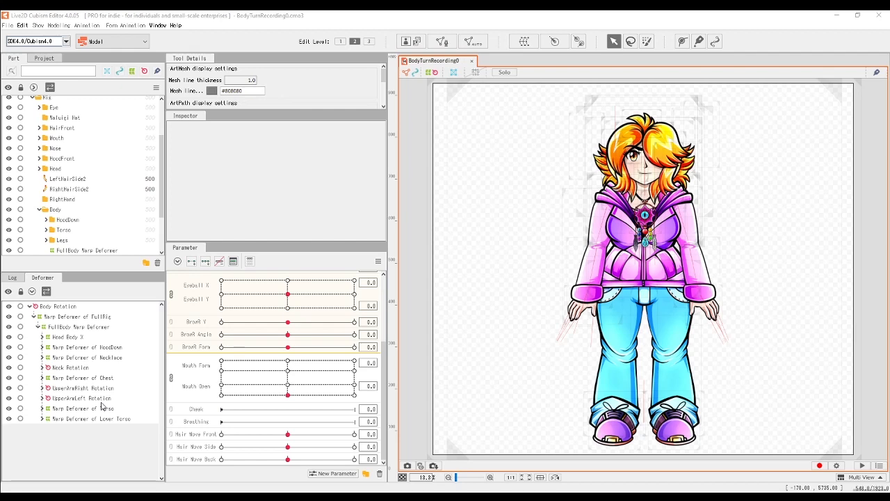
Step: At maximum Angle X, add three keyforms on Angle X and Y to the Warp Deformer of Chest and shift it slightly right
left_click(67, 337)
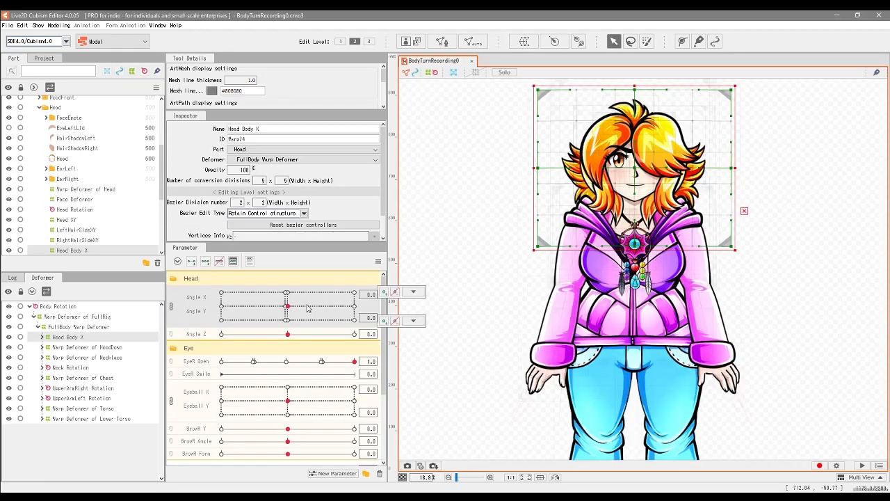
left_click(354, 307)
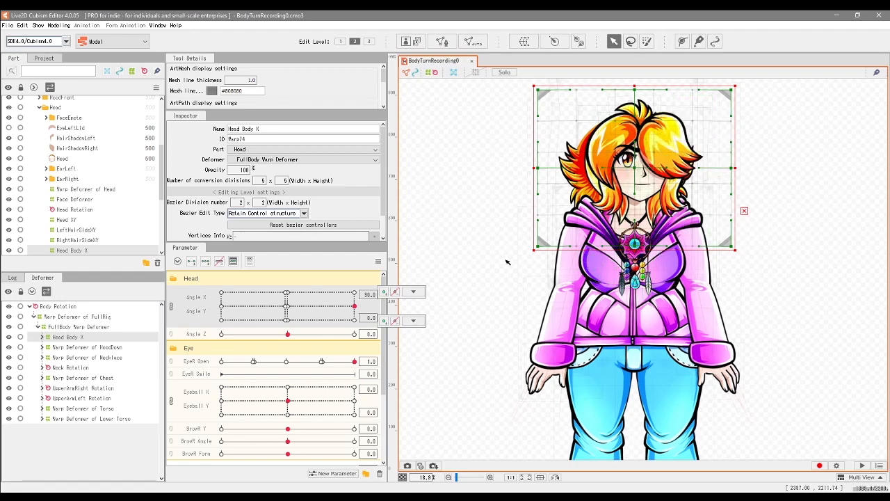
left_click(77, 377)
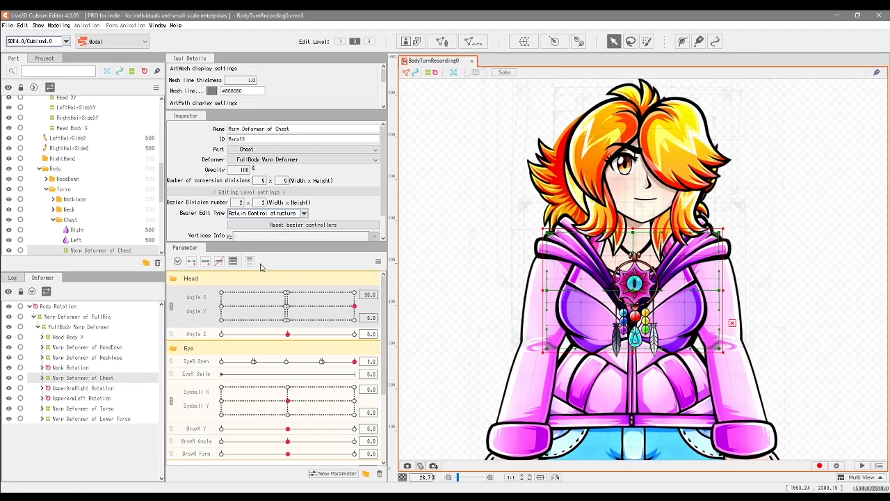
left_click(206, 262)
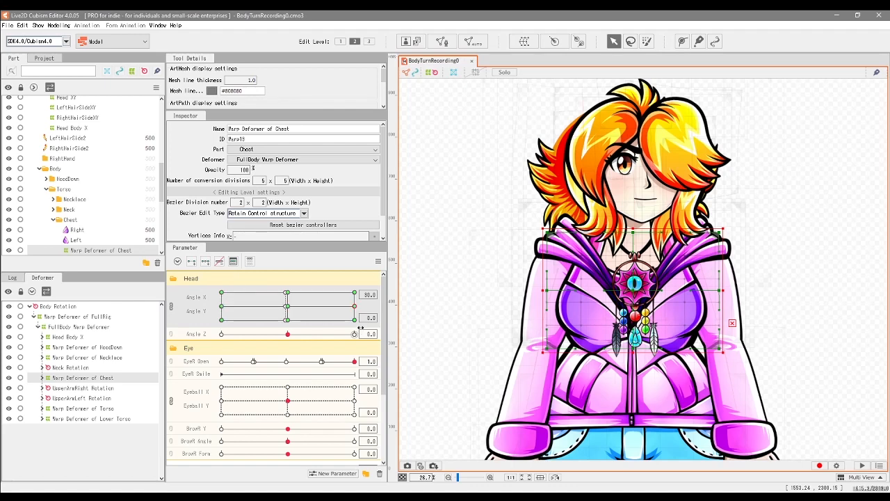
mouse_move(357, 311)
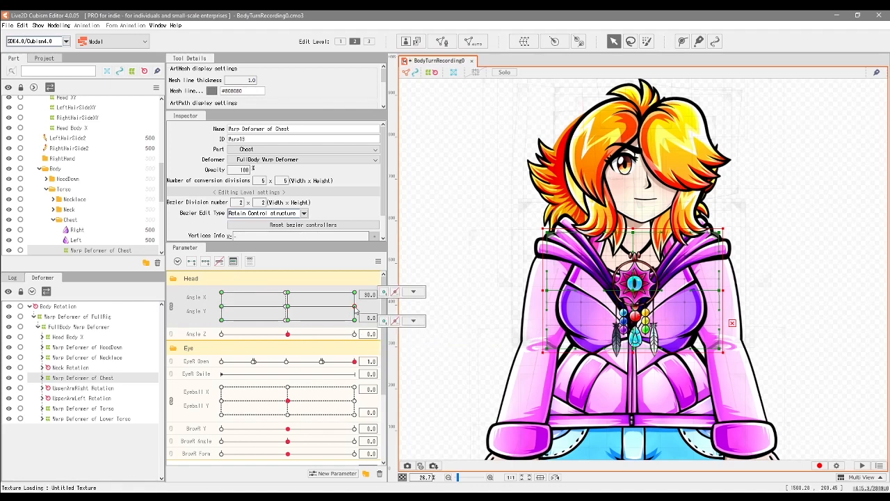
left_click(413, 321)
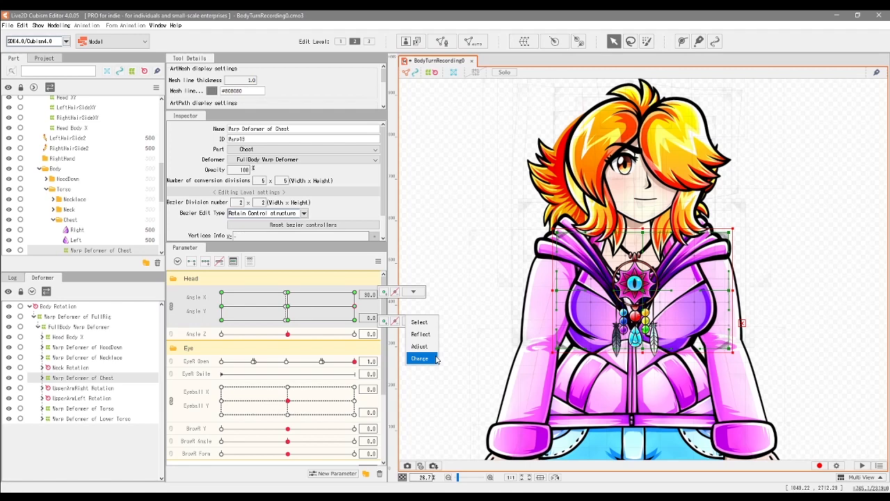
Step: Add three keyforms on Angle X and Y to the UpperArmLeft Rotation deformer and nudge it right at maximum Angle X
left_click(97, 400)
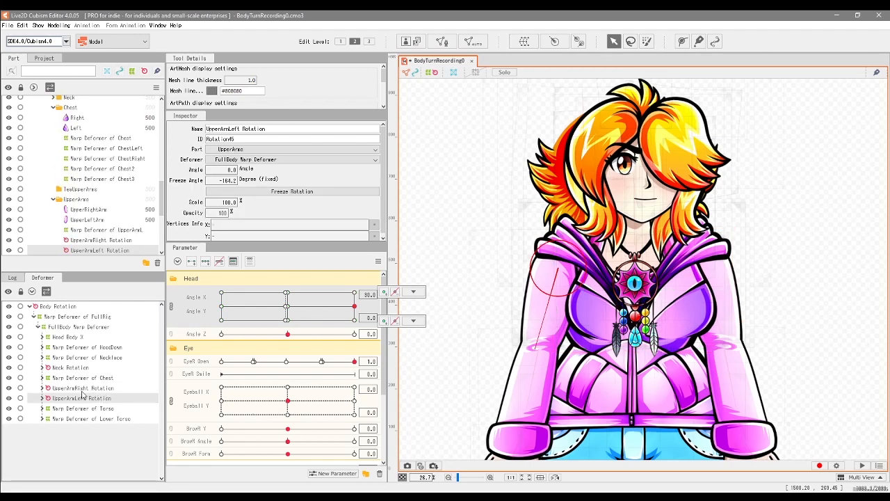
left_click(205, 263)
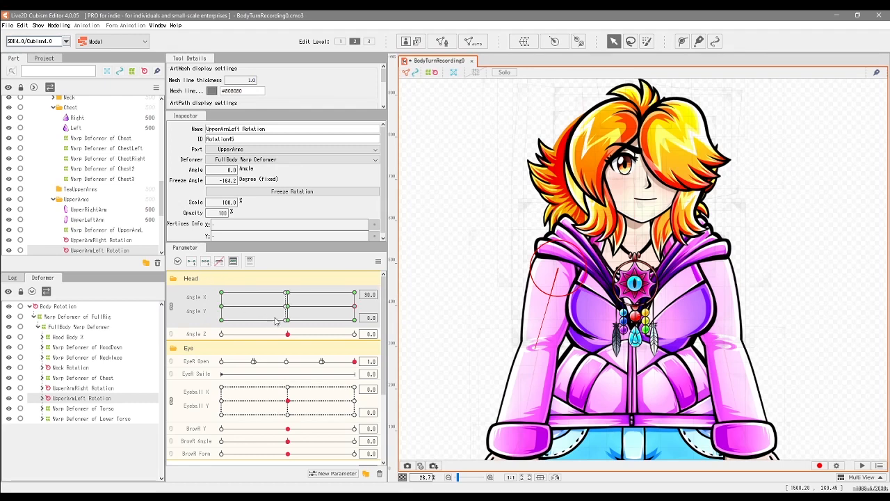
key("Right")
key("Right")
key("Right")
key("Right")
key("Right")
key("Right")
key("Right")
key("Right")
key("Right")
key("Right")
Step: Add three keyforms on Angle X and Y to the Warp Deformer of Necklace and nudge it right at maximum Angle X
left_click(87, 357)
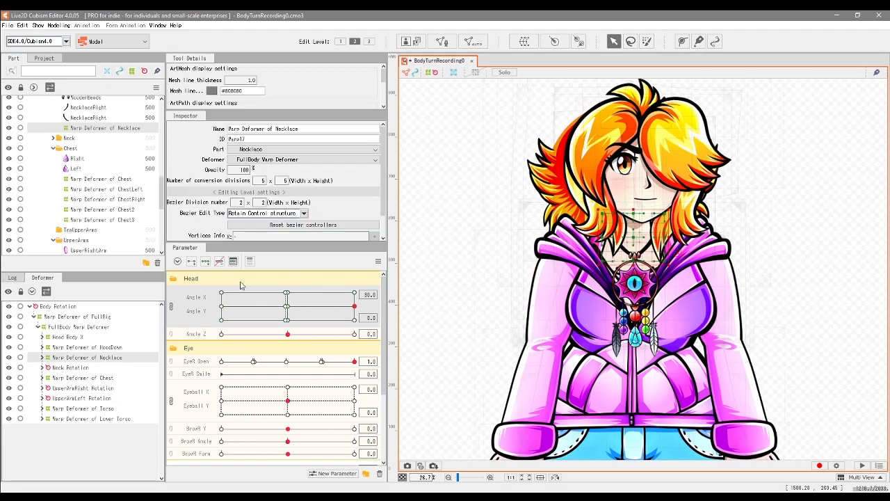
left_click(207, 262)
key("Right")
key("Right")
key("Right")
key("Right")
key("Right")
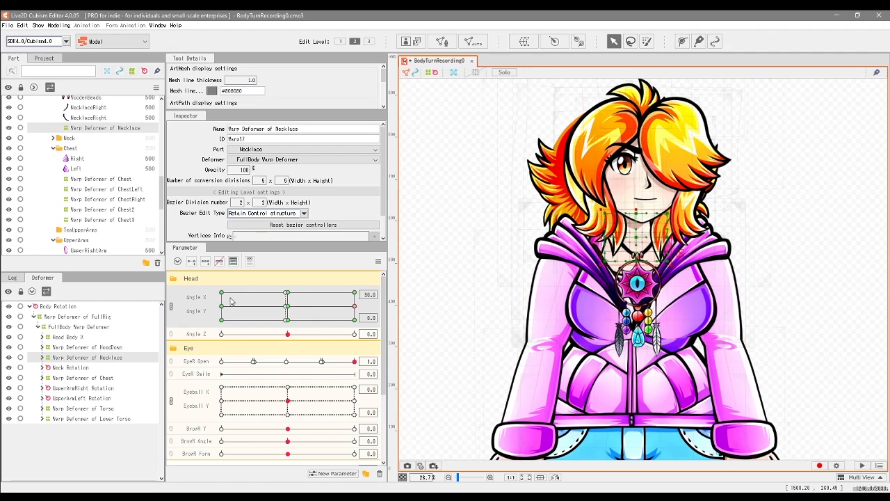
key("Right")
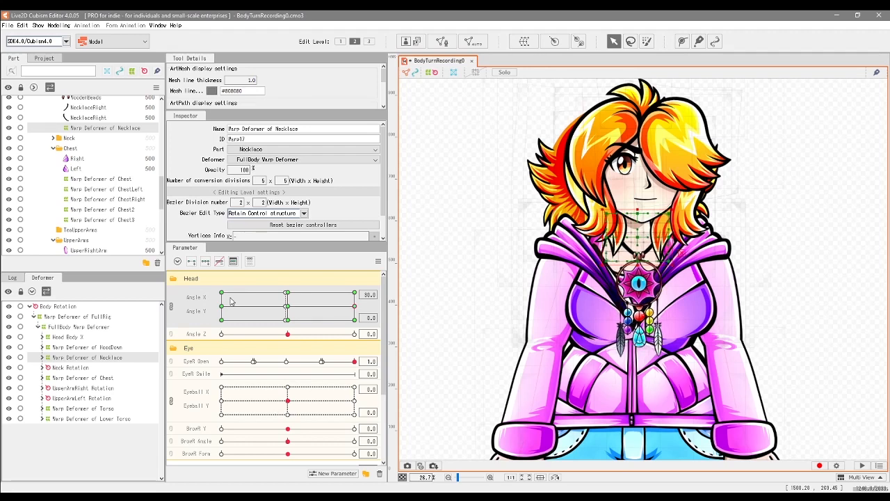
Step: Add three keyforms on Angle X and Y to the Warp Deformer of HoodDown and nudge it right at maximum Angle X
left_click(106, 347)
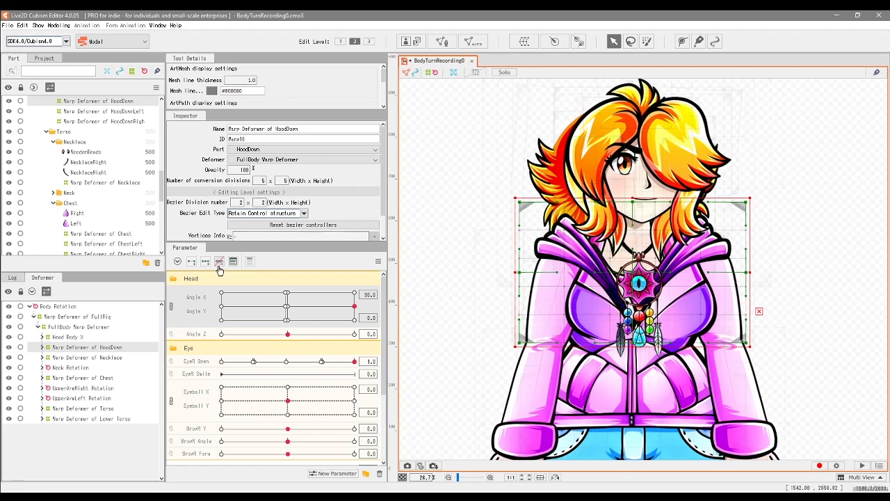
key("Right")
key("Right")
key("Right")
key("Right")
key("Right")
key("Right")
key("Right")
key("Right")
key("Right")
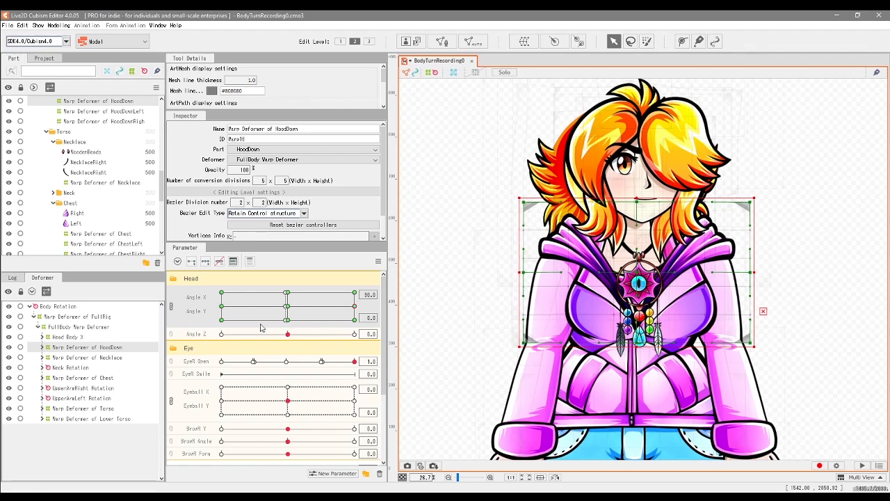
Step: Add three Angle X and Y keyforms to the Neck Rotation and UpperArmRight Rotation deformers, shifting the right upper arm slightly inward
left_click(70, 368)
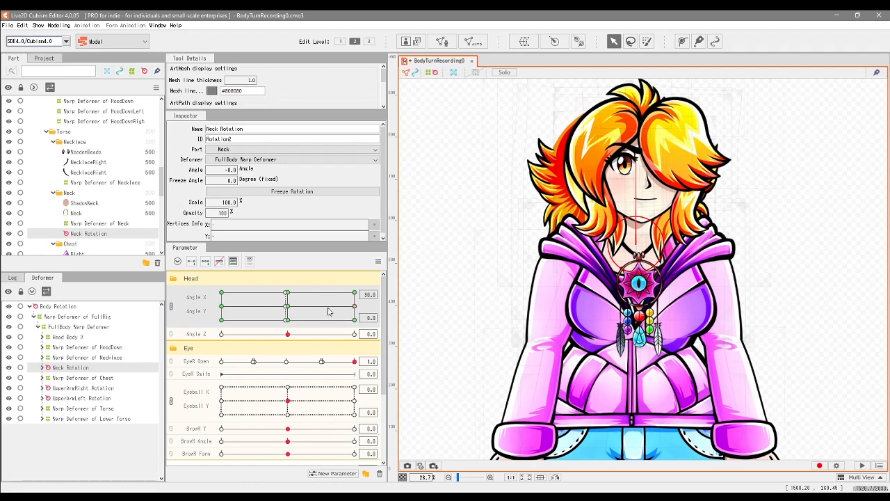
left_click(80, 388)
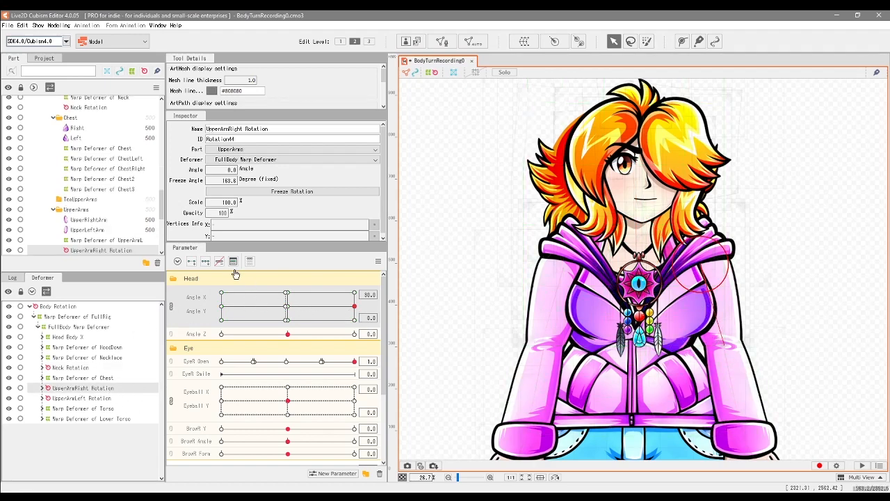
left_click(206, 264)
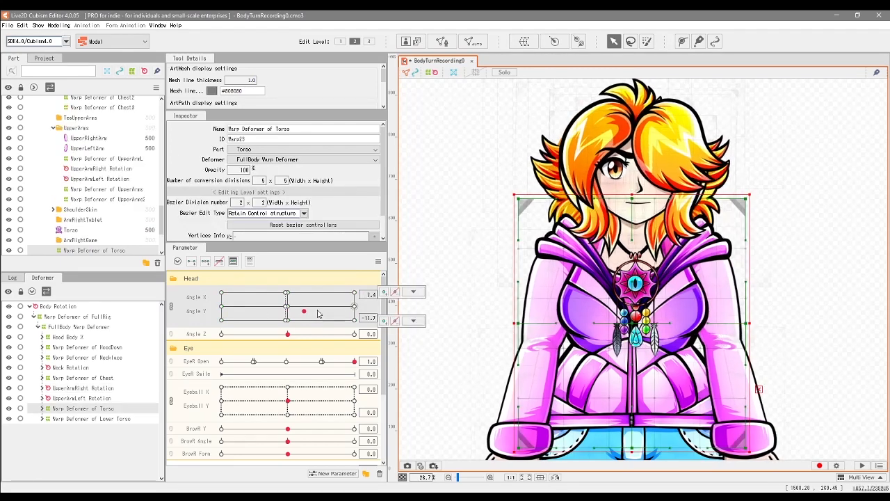
Step: Preview the body turn by sweeping Angle X and Y, checking the Chest and Torso warp deformers at maximum Angle X
left_click_drag(317, 312, 363, 314)
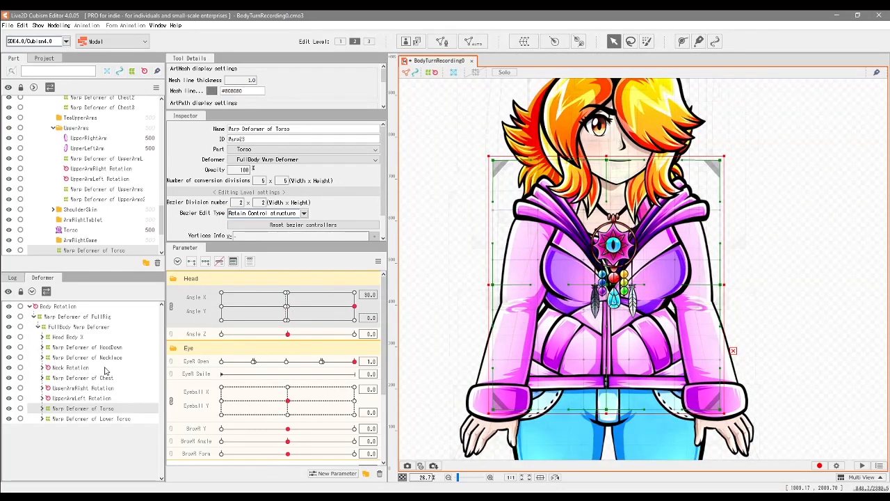
left_click(106, 380)
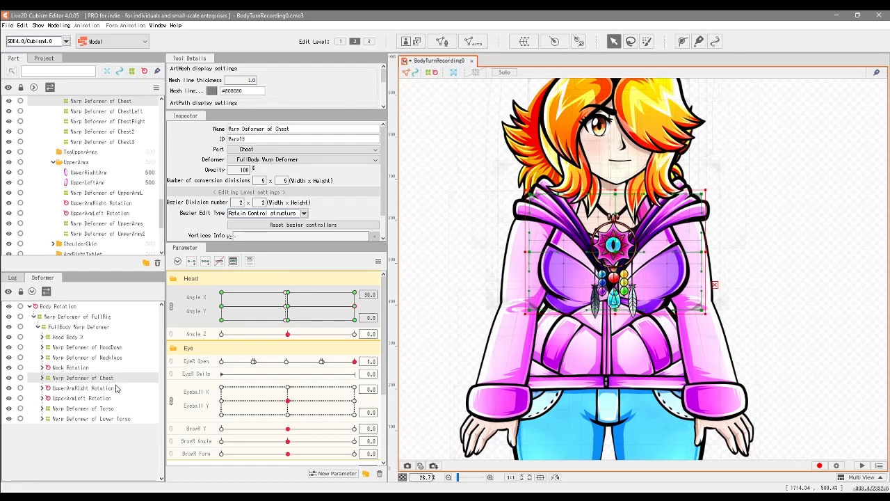
mouse_move(354, 306)
left_mouse_down()
mouse_move(299, 303)
mouse_move(354, 306)
left_mouse_up()
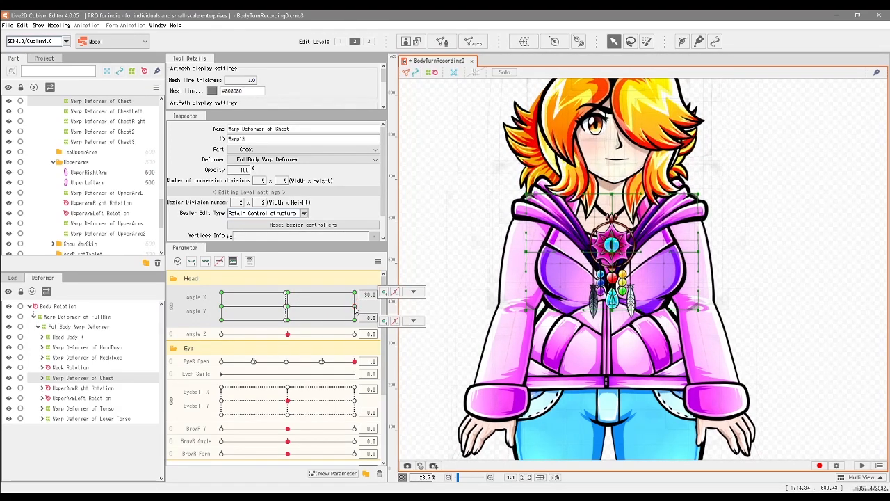
Step: Hide the Warp Deformer of Necklace and add three keyforms on Angle X and Y to the Warp Deformer of Torso
left_click(123, 419)
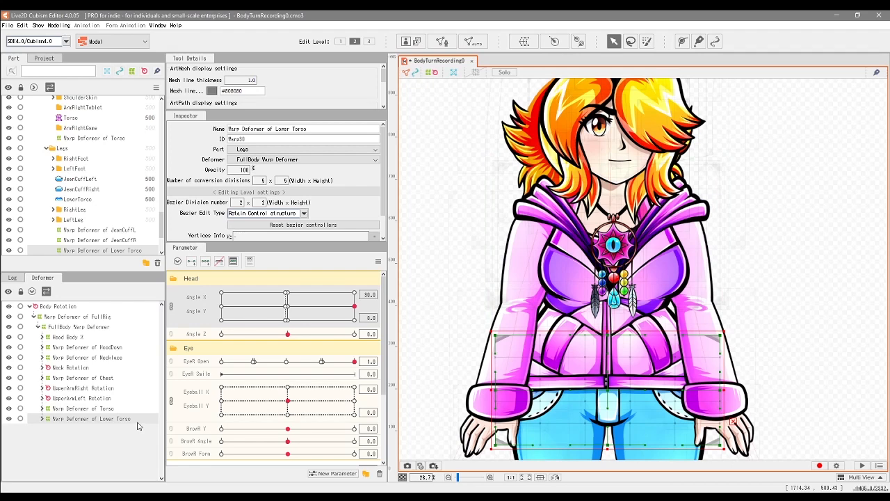
left_click(101, 411)
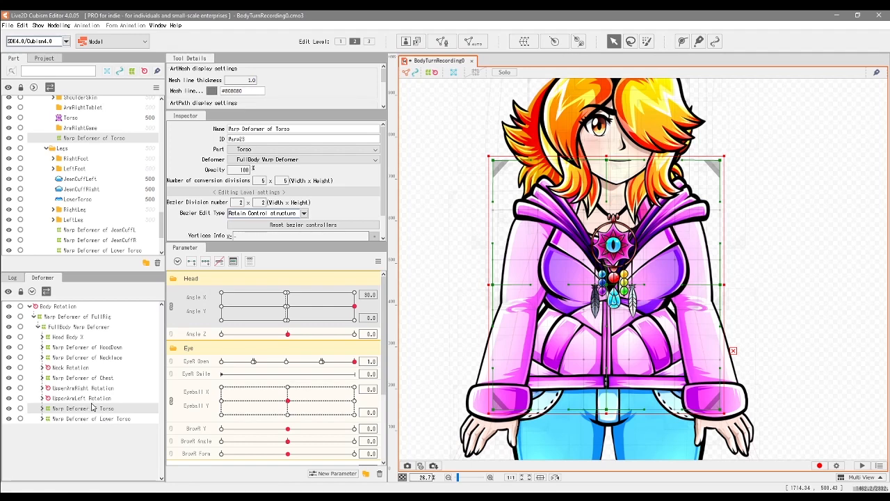
left_click(117, 411)
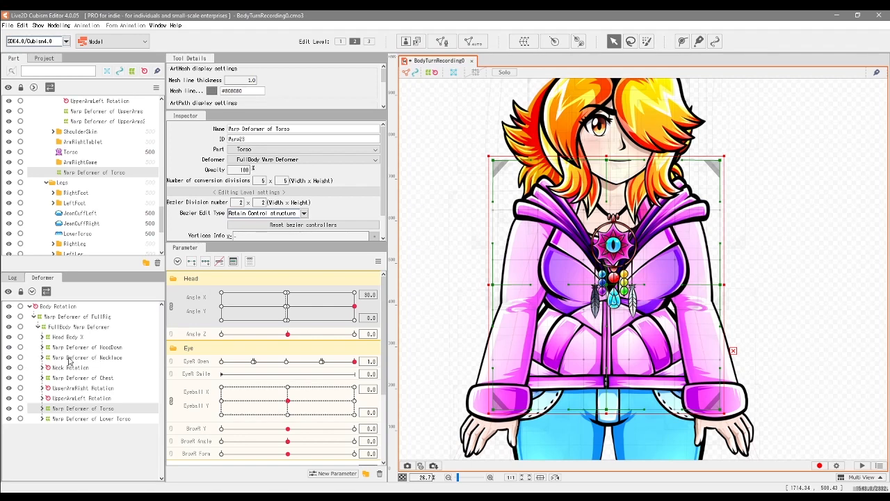
left_click(9, 357)
left_click_drag(161, 222, 161, 130)
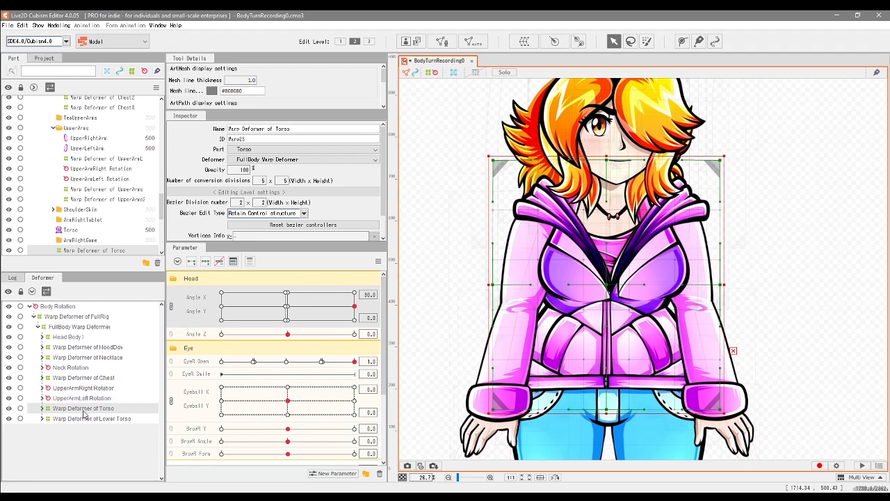
left_click(206, 263)
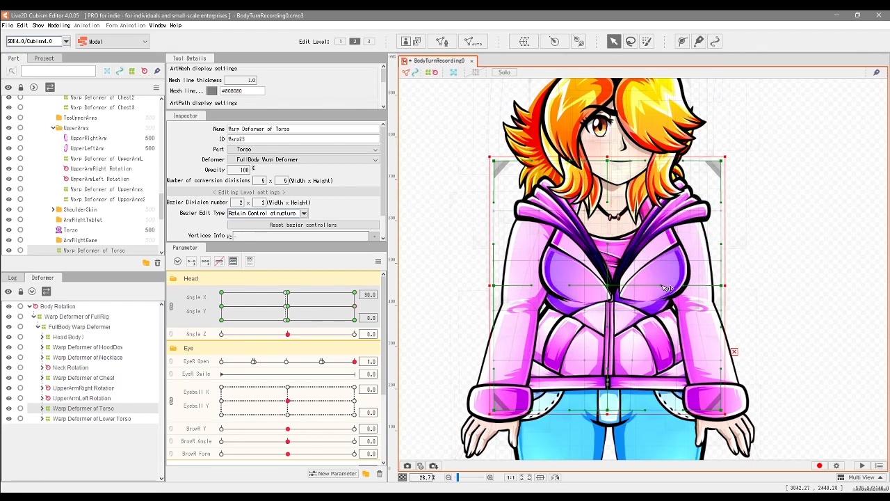
Step: Shift the centre column of the Torso warp deformer's points to the right at maximum Angle X
left_click(42, 408)
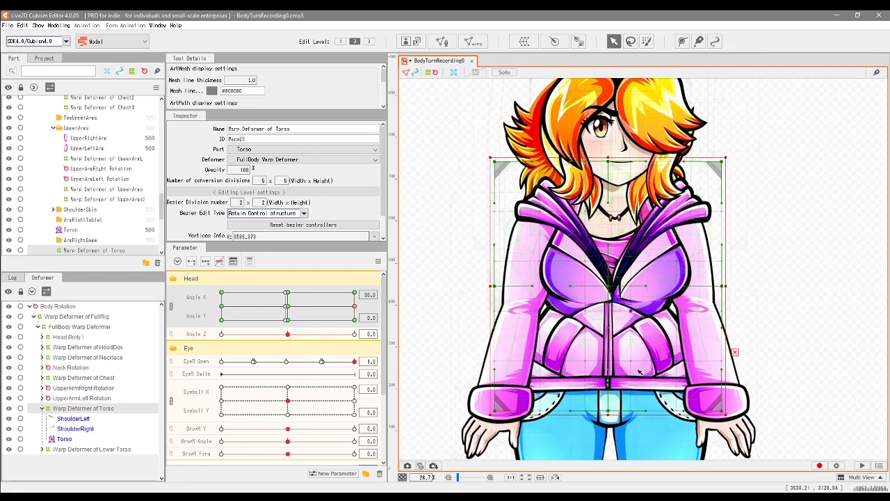
left_click_drag(641, 370, 625, 153)
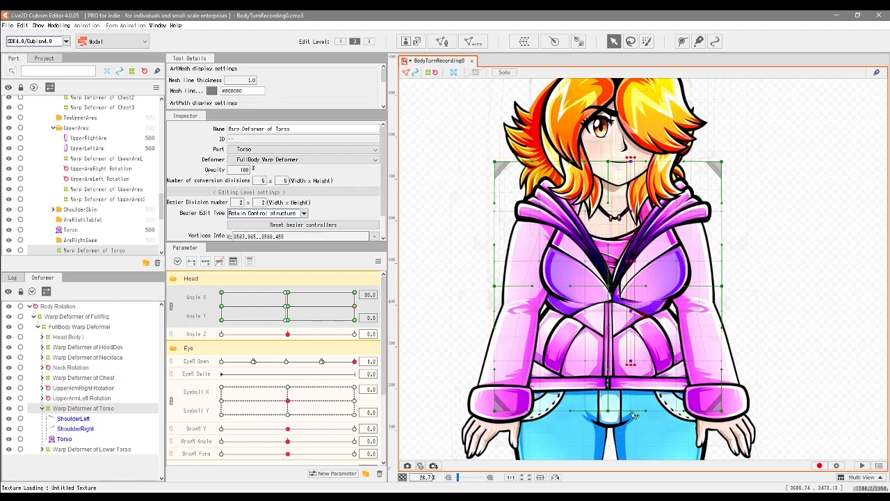
left_click(632, 411, "shift")
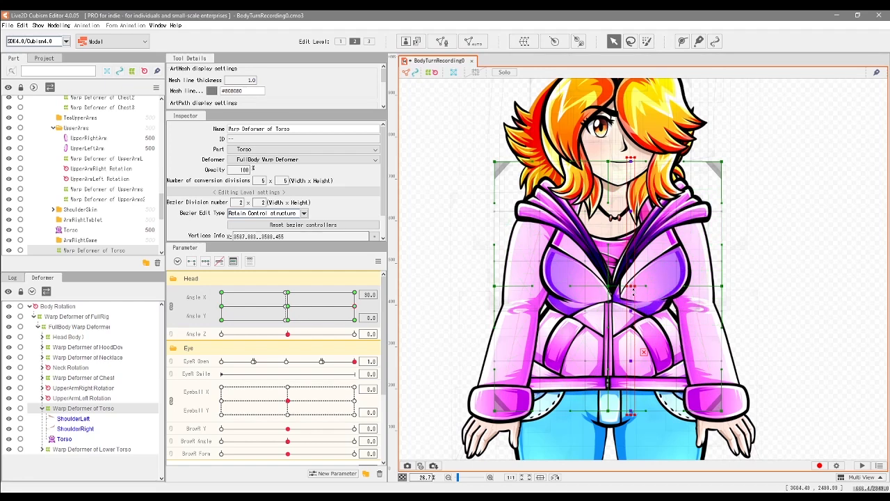
left_click_drag(634, 288, 650, 289)
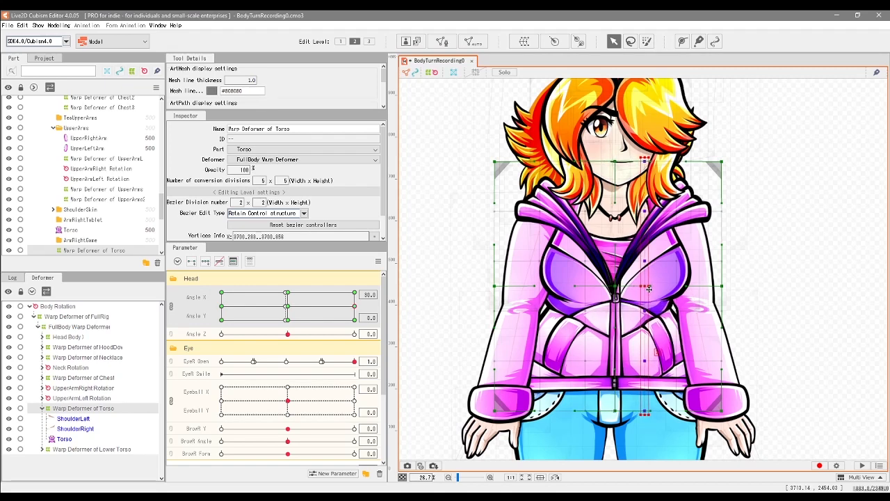
Step: Nudge the inner left point column of the Torso warp deformer slightly right and fine-tune its inner right column at maximum Angle X
left_click_drag(580, 152, 604, 399)
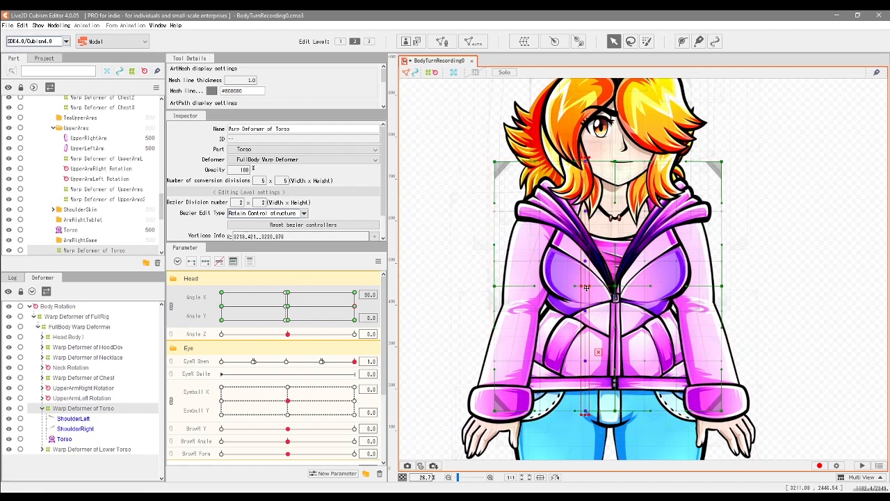
left_click_drag(587, 287, 591, 287)
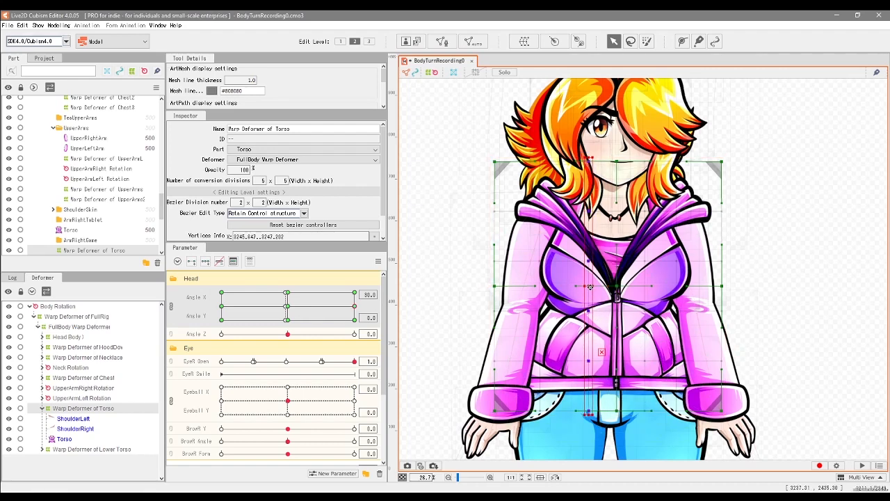
left_click_drag(591, 286, 589, 286)
left_click_drag(671, 144, 693, 384)
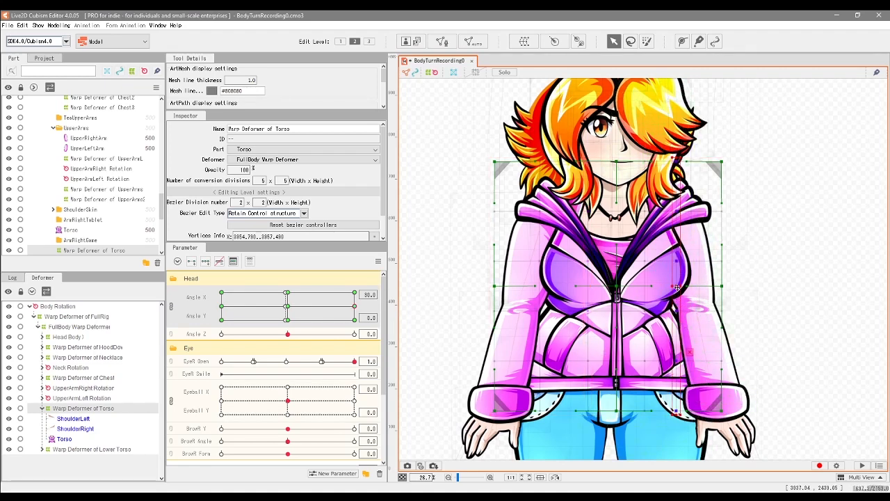
left_click_drag(677, 288, 673, 288)
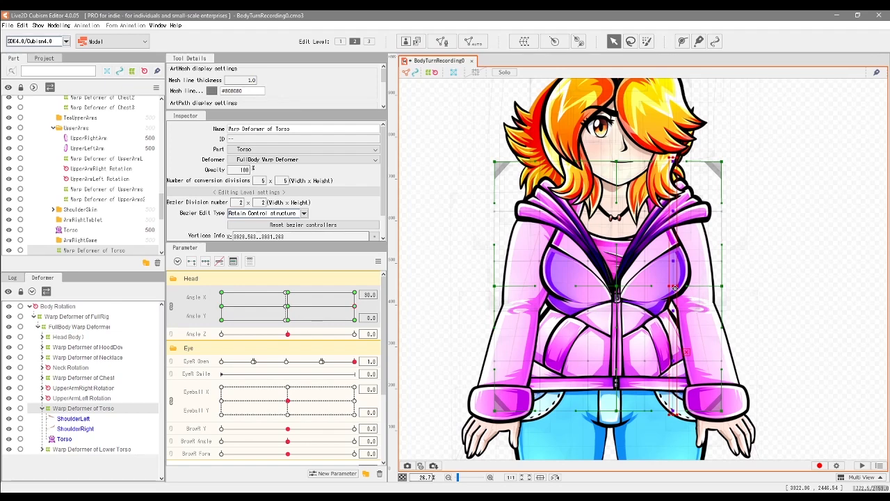
left_click_drag(675, 288, 676, 288)
Step: Preview the torso turn by sweeping Angle X between its centre and maximum
mouse_move(354, 308)
left_mouse_down()
mouse_move(336, 308)
mouse_move(362, 307)
left_mouse_up()
left_click(678, 365)
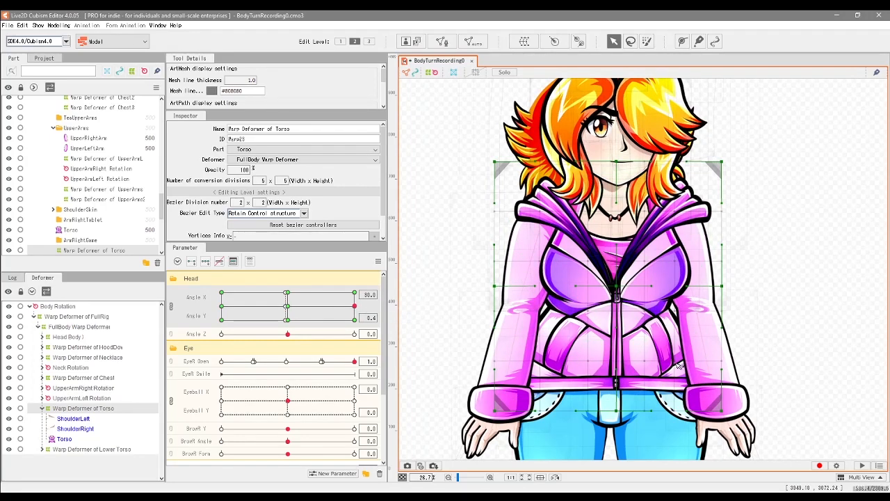
left_click(681, 365)
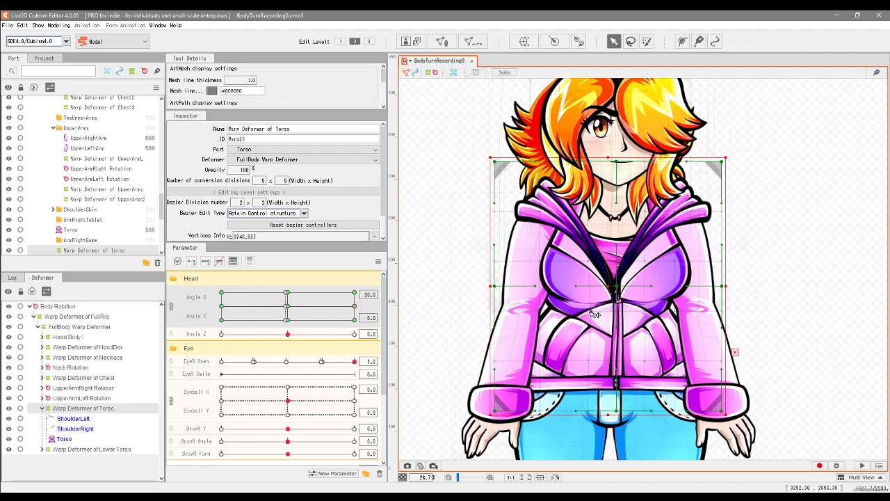
left_click_drag(349, 306, 288, 307)
left_click(356, 312)
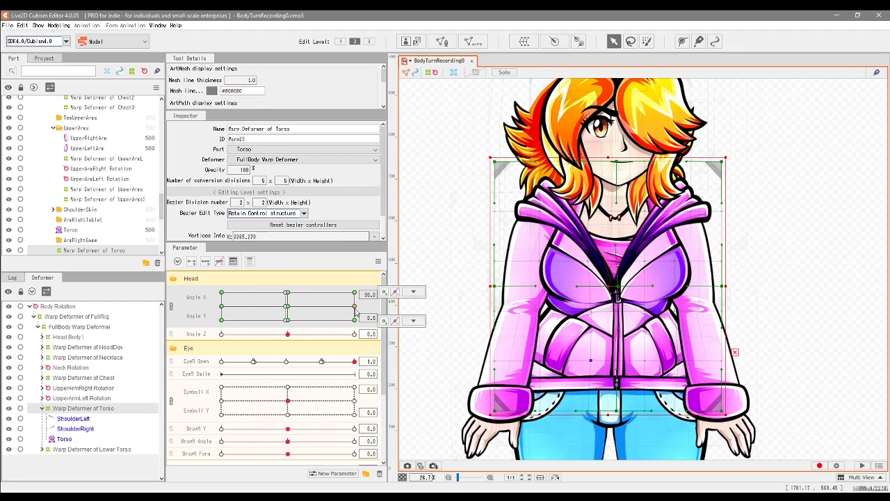
left_click(288, 311)
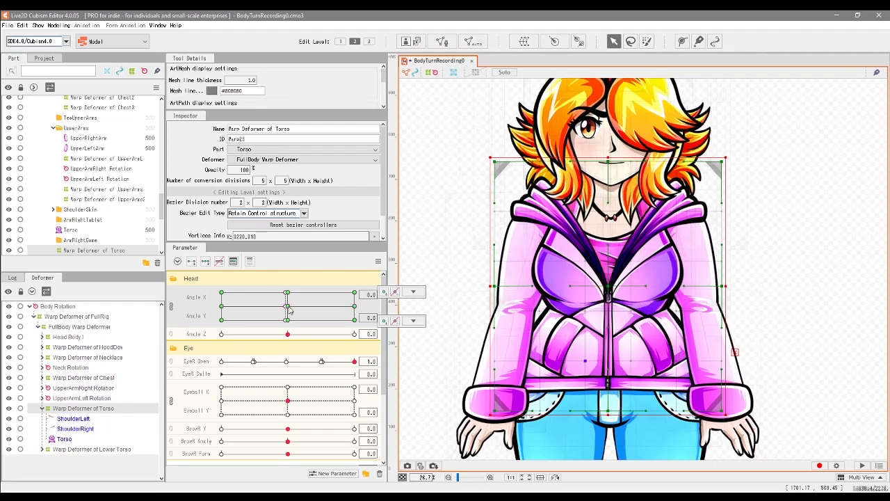
left_click(350, 308)
Step: Pull the middle of the right edge of the HoodDown warp deformer inward at maximum Angle X and preview the turn
left_click(99, 348)
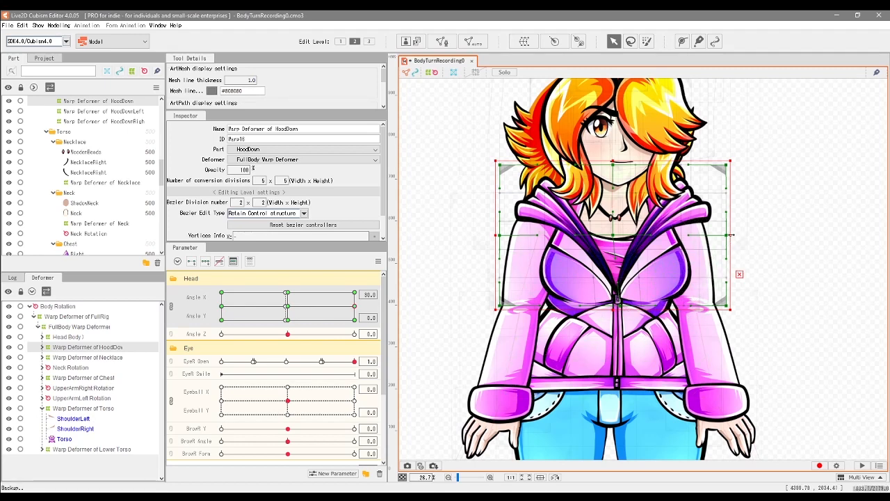
left_click_drag(729, 237, 724, 236)
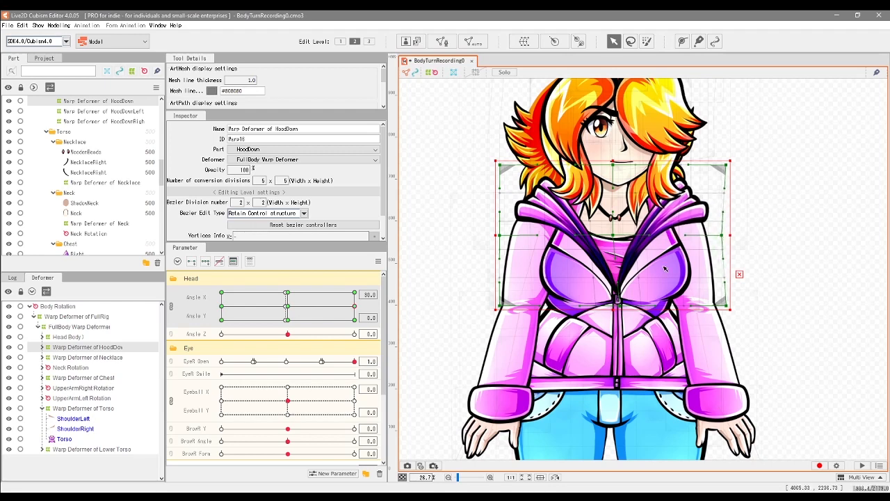
mouse_move(355, 306)
left_mouse_down()
mouse_move(296, 309)
mouse_move(355, 306)
left_mouse_up()
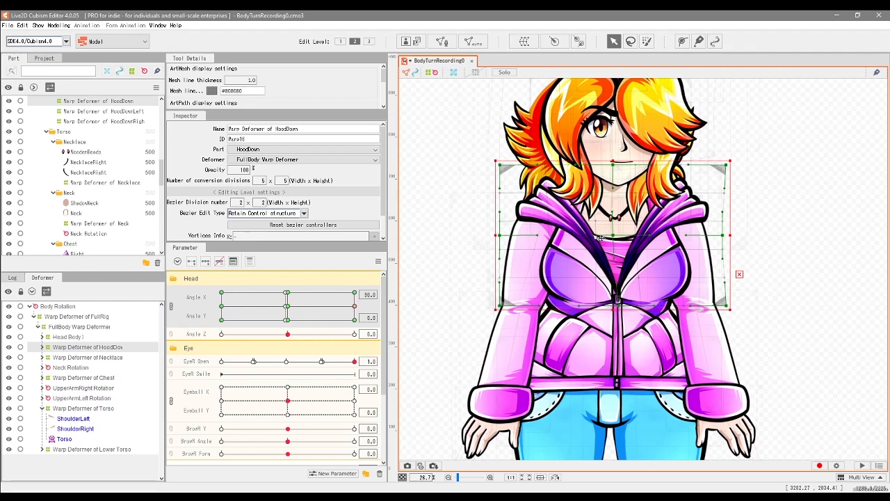
mouse_move(343, 306)
left_mouse_down()
mouse_move(285, 307)
mouse_move(343, 302)
left_mouse_up()
right_click(355, 306)
left_click(355, 306)
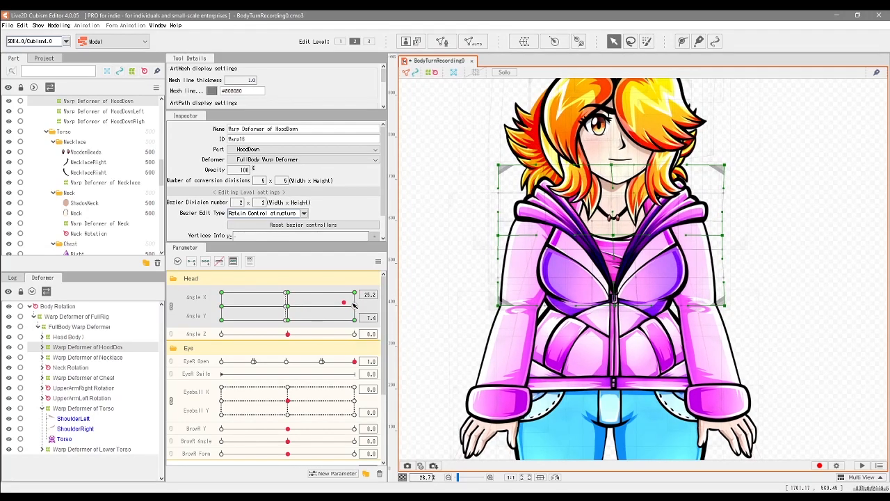
Step: Bow the left edge of the HoodDown warp deformer outward and pull its right edge slightly further inward at maximum Angle X
left_click_drag(499, 236, 494, 238)
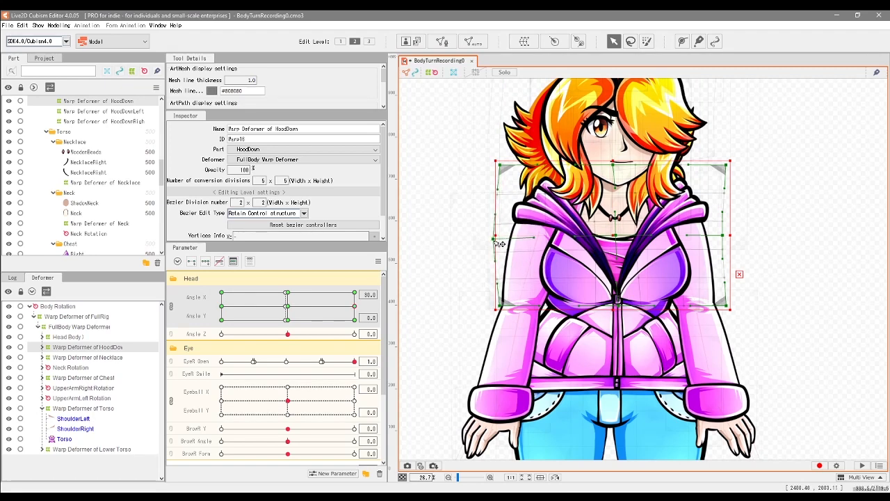
mouse_move(355, 307)
left_mouse_down()
mouse_move(278, 307)
mouse_move(362, 306)
left_mouse_up()
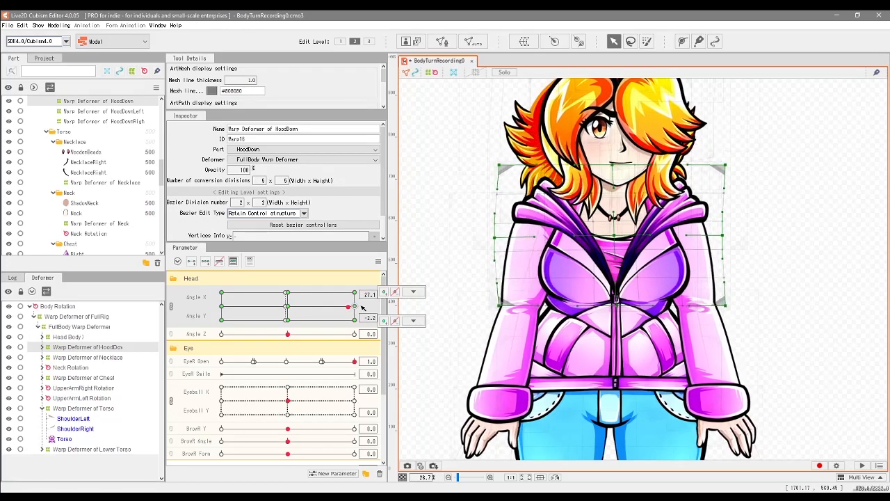
left_click(384, 321)
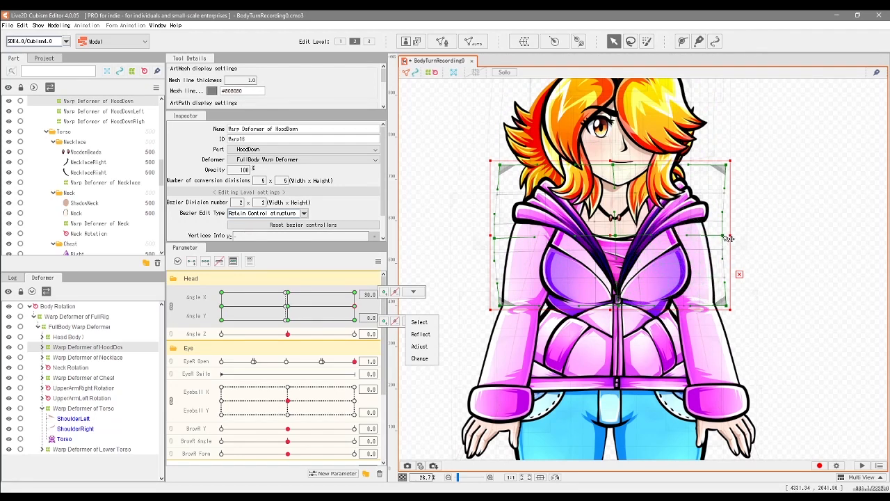
left_click_drag(724, 236, 722, 239)
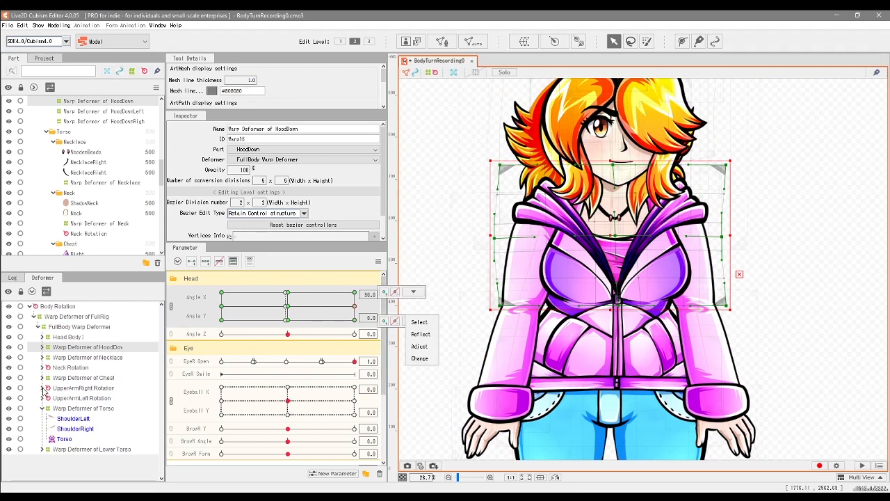
Step: Narrow the Warp Deformer of Chest from its right side at maximum Angle X and check the turn by sweeping Angle X
left_click(85, 380)
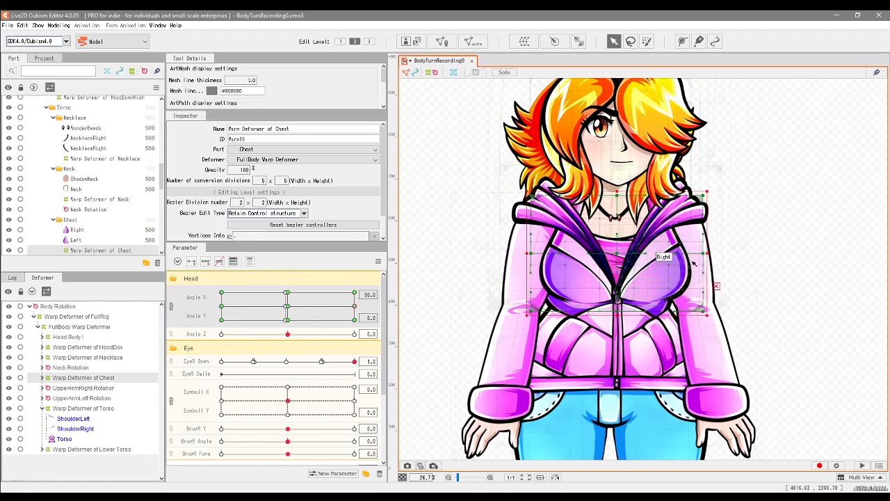
left_click_drag(711, 256, 703, 253)
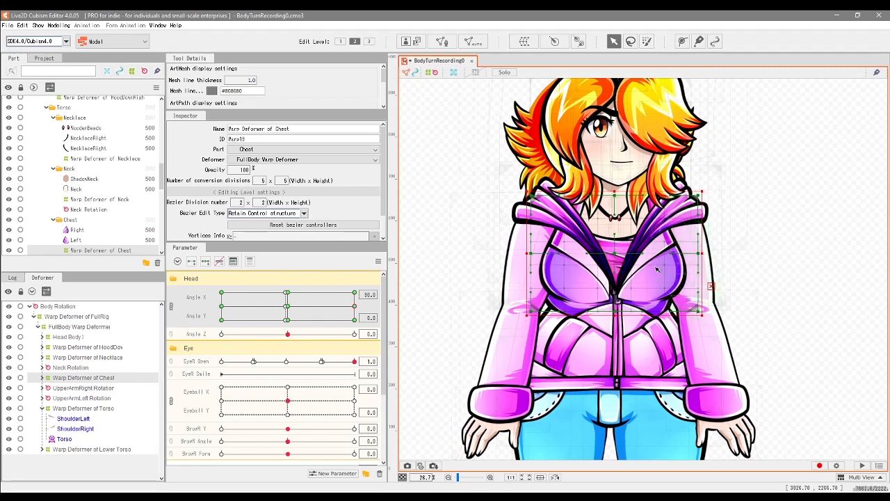
mouse_move(354, 308)
left_mouse_down()
mouse_move(355, 299)
mouse_move(292, 307)
mouse_move(334, 308)
mouse_move(291, 303)
mouse_move(368, 310)
mouse_move(361, 307)
left_mouse_up()
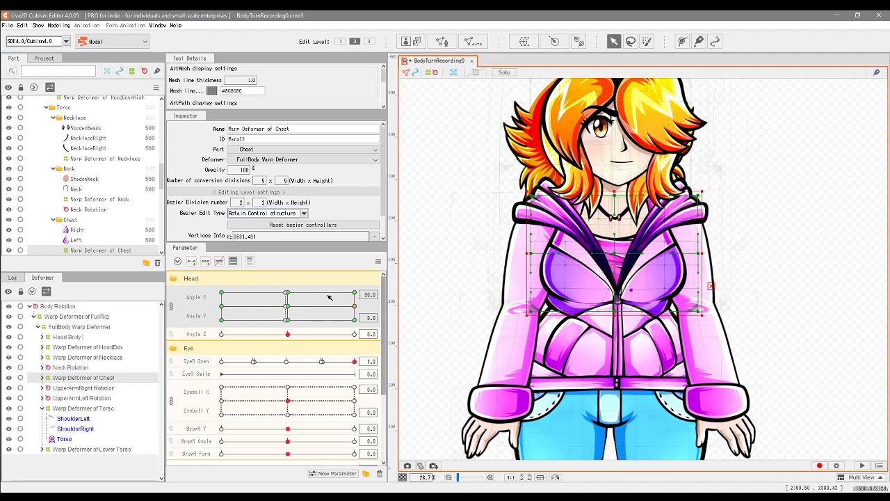
mouse_move(352, 310)
left_mouse_down()
mouse_move(291, 308)
mouse_move(367, 306)
left_mouse_up()
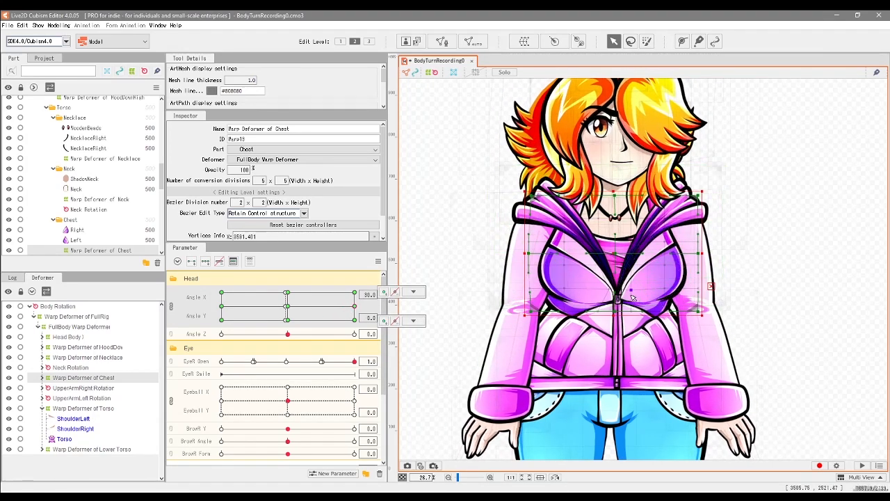
scroll(634, 297, "up", 5)
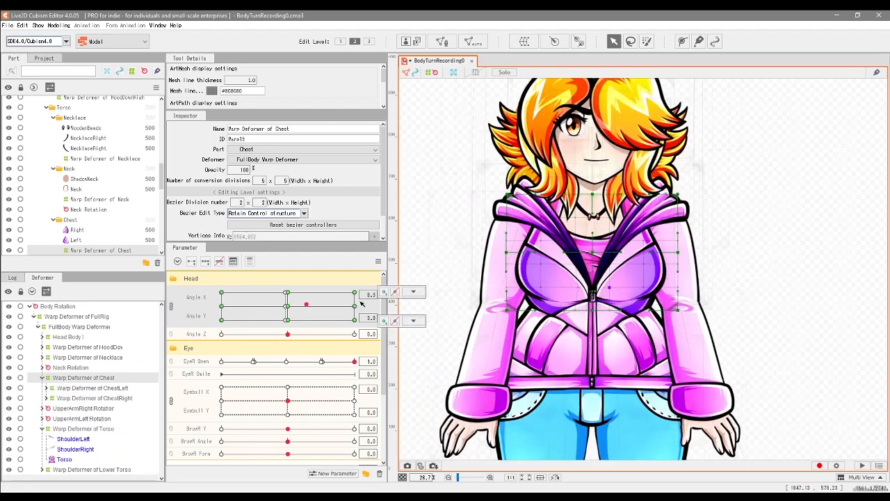
left_click_drag(306, 305, 356, 308)
left_click(355, 307)
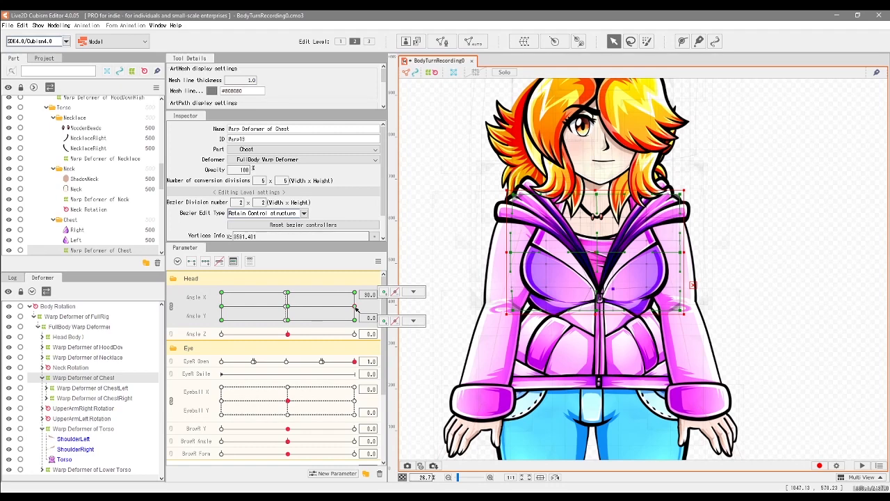
left_click(413, 321)
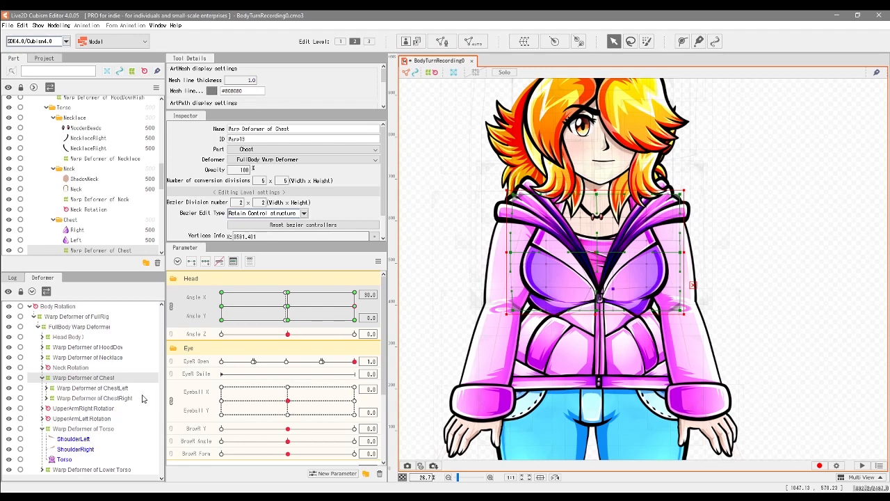
Step: Key the ChestLeft and ChestRight warp deformers to Angle X and Y and nudge ChestRight's lower inner points rightward at maximum Angle X
left_click(97, 388)
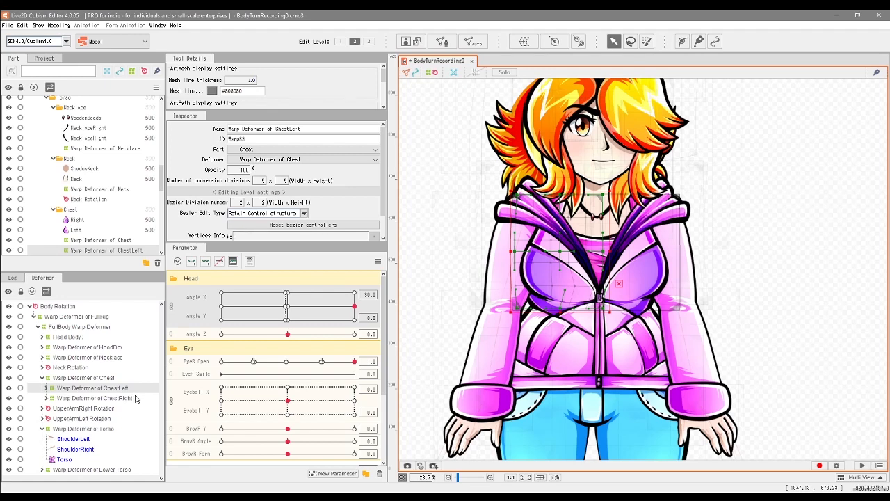
left_click(115, 398)
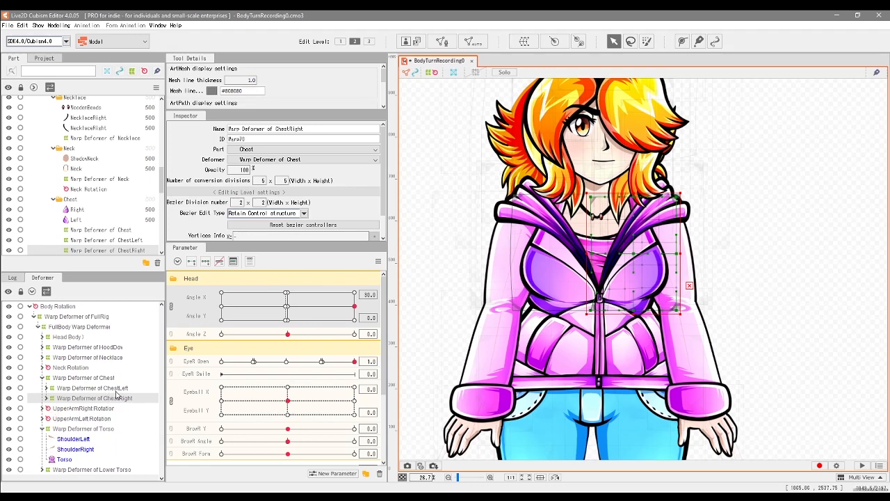
scroll(588, 306, "up", 5)
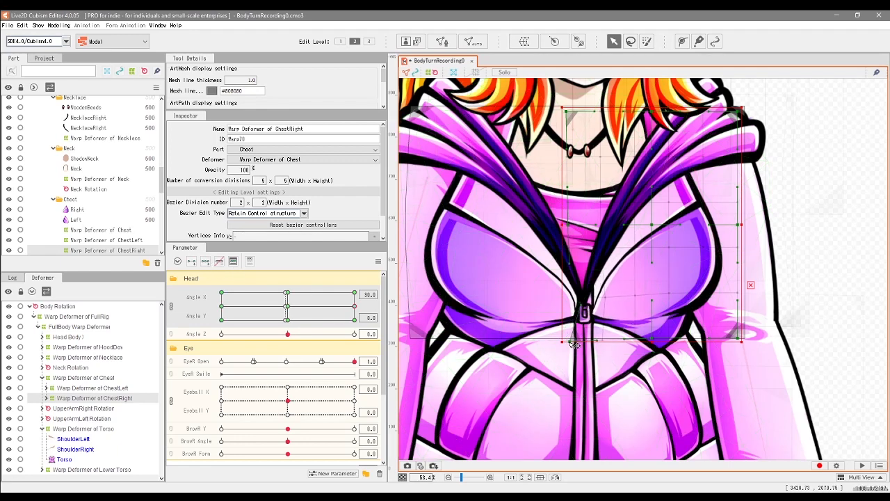
left_click(603, 298)
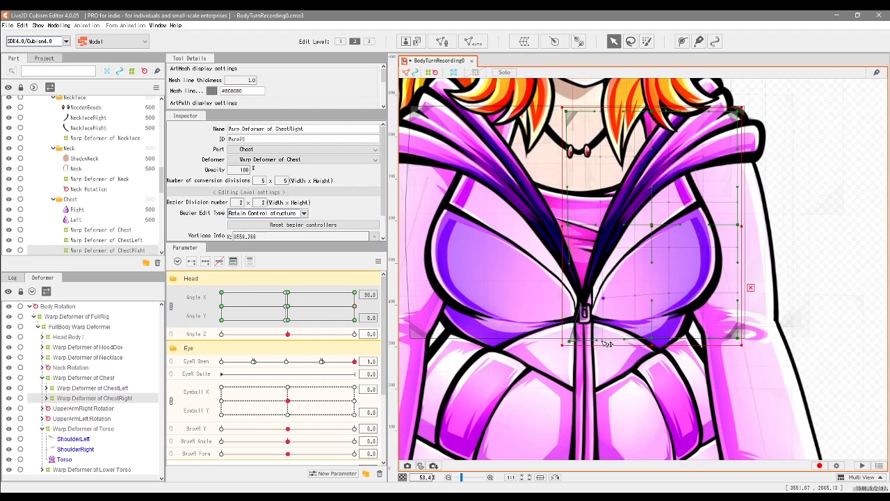
left_click_drag(612, 343, 619, 344)
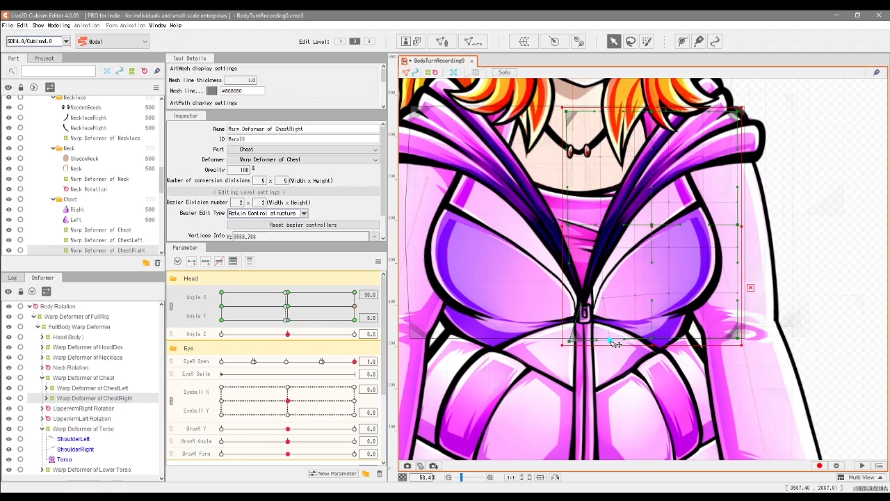
Step: Nudge the lower inner points of the ChestLeft warp deformer slightly toward the zipper at maximum Angle X and check the turn
left_click(103, 389)
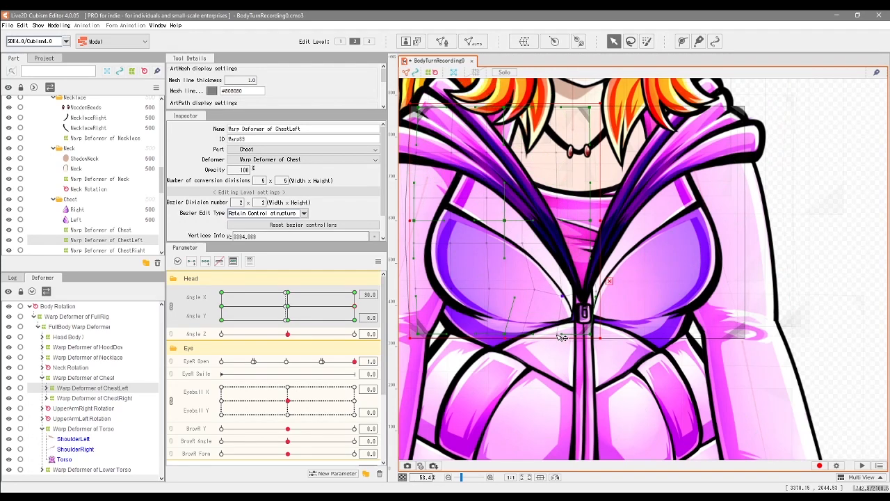
left_click_drag(568, 337, 570, 337)
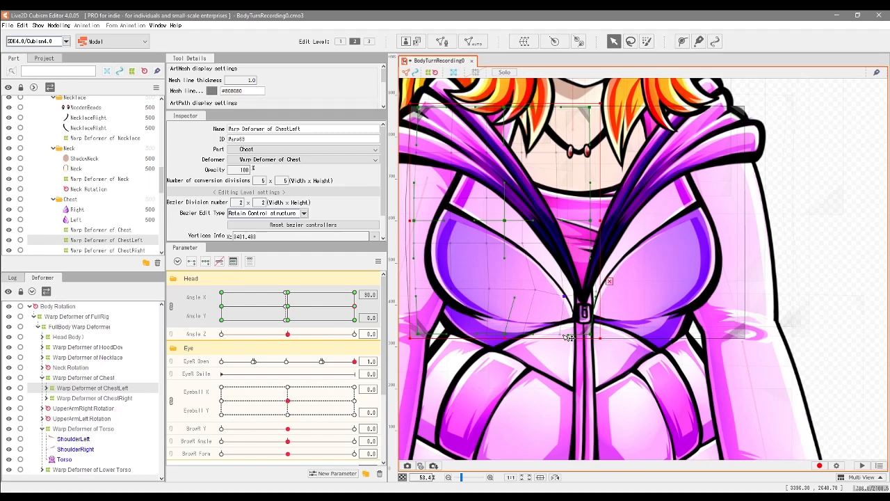
mouse_move(354, 306)
left_mouse_down()
mouse_move(294, 311)
mouse_move(365, 310)
mouse_move(224, 310)
mouse_move(356, 307)
left_mouse_up()
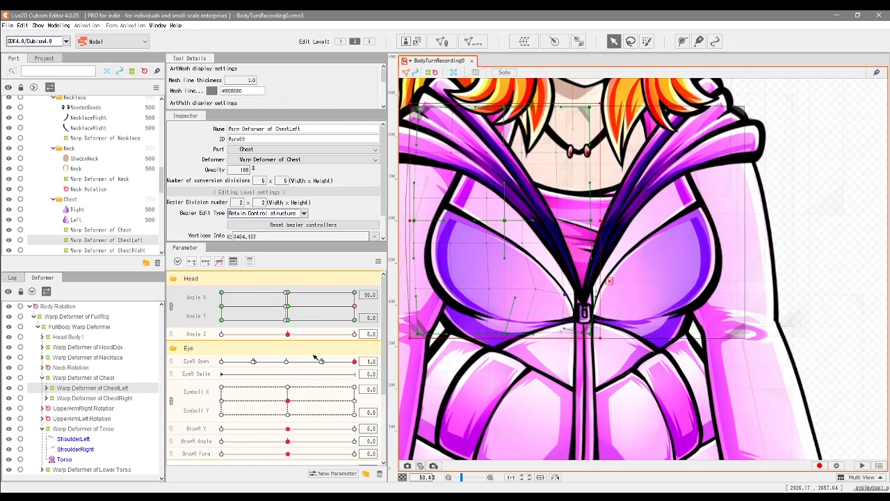
Step: Refine the lower inner points of the ChestRight warp deformer at maximum Angle X and preview the turn by sweeping Angle X
left_click(98, 398)
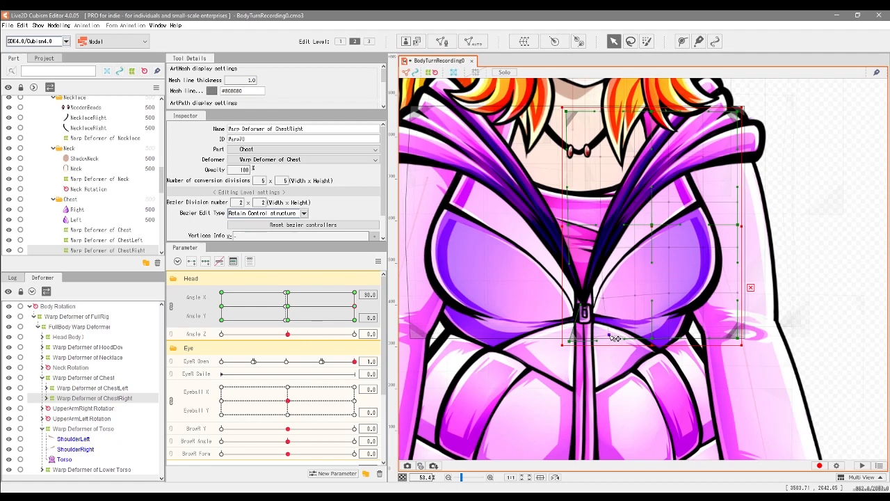
mouse_move(355, 306)
left_mouse_down()
mouse_move(285, 306)
mouse_move(368, 308)
mouse_move(295, 310)
mouse_move(323, 313)
mouse_move(368, 304)
mouse_move(357, 309)
left_mouse_up()
scroll(643, 327, "down", 4)
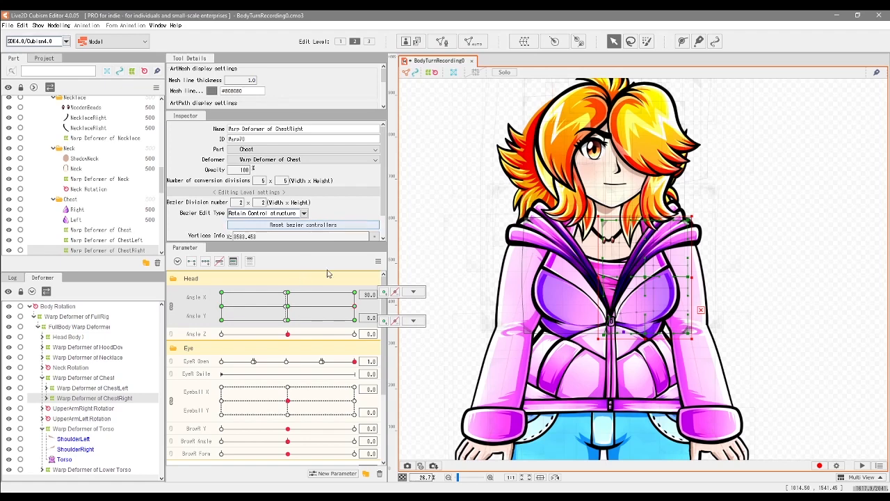
Step: Pull the Torso warp deformer's upper right shoulder points inward, adjust its left side points at maximum Angle X and check the turn
left_click(109, 429)
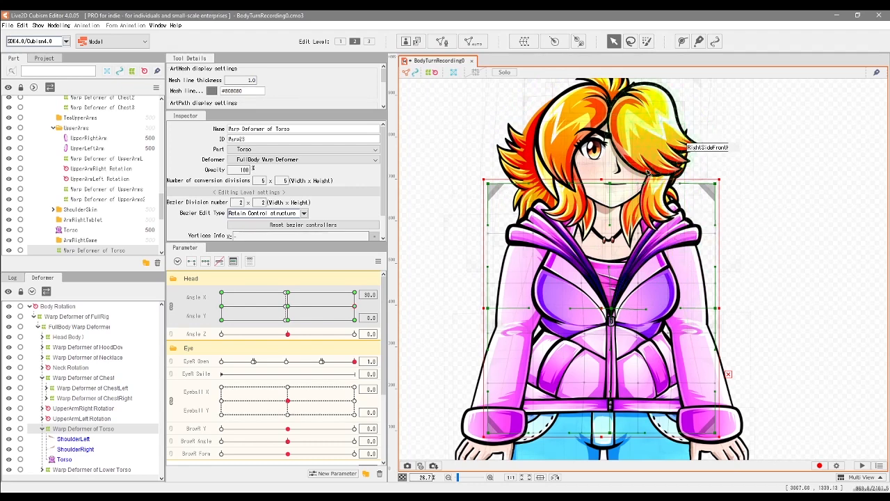
left_click(676, 240)
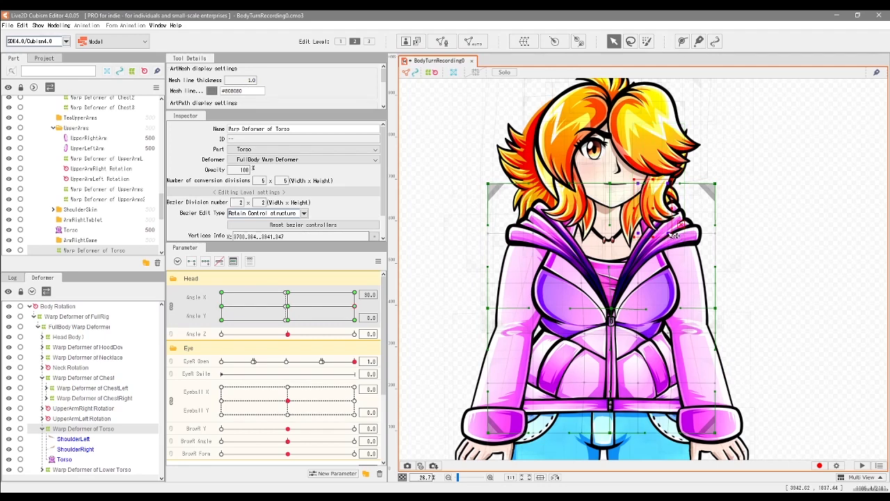
left_click_drag(666, 235, 662, 235)
mouse_move(356, 307)
left_mouse_down()
mouse_move(283, 309)
mouse_move(355, 307)
left_mouse_up()
left_click_drag(503, 157, 599, 245)
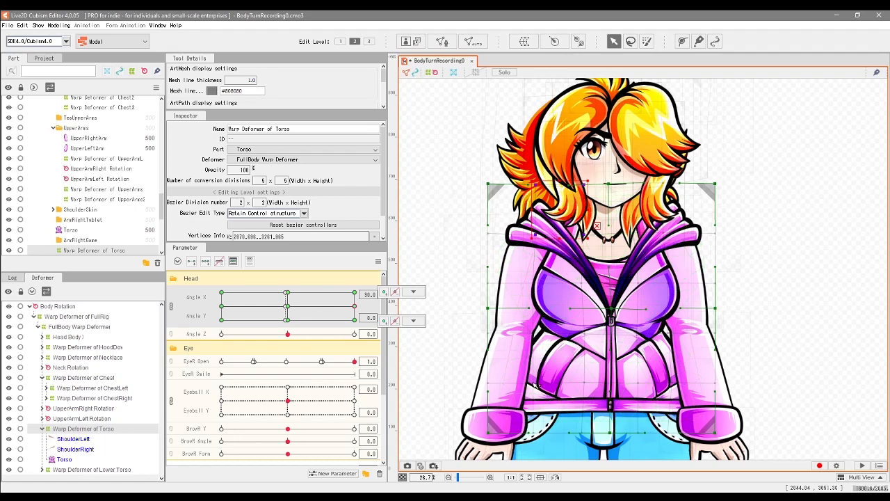
key("ctrl+a")
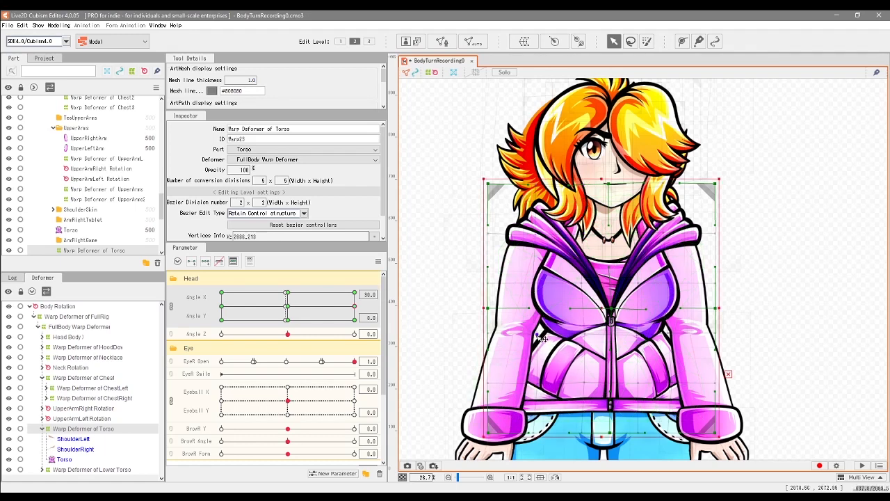
left_click(356, 306)
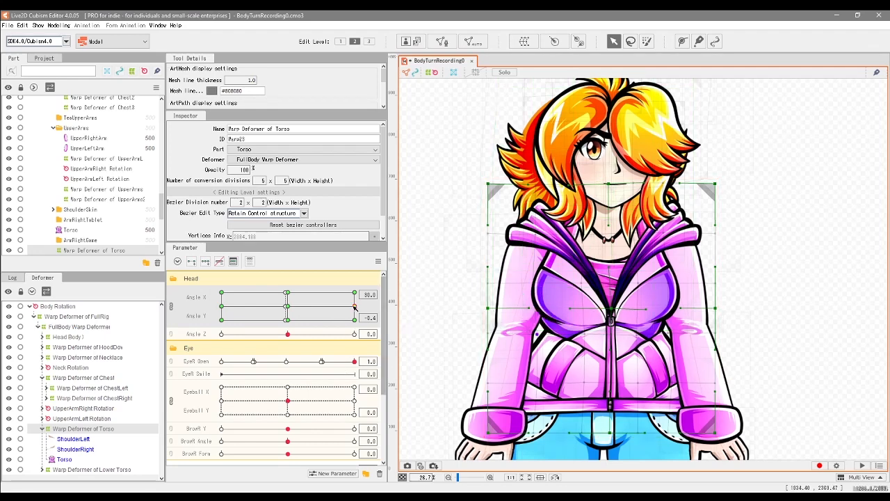
Step: Shift the Torso warp deformer's inner points just below the chest slightly rightward at maximum Angle X and preview the turn
left_click(592, 388)
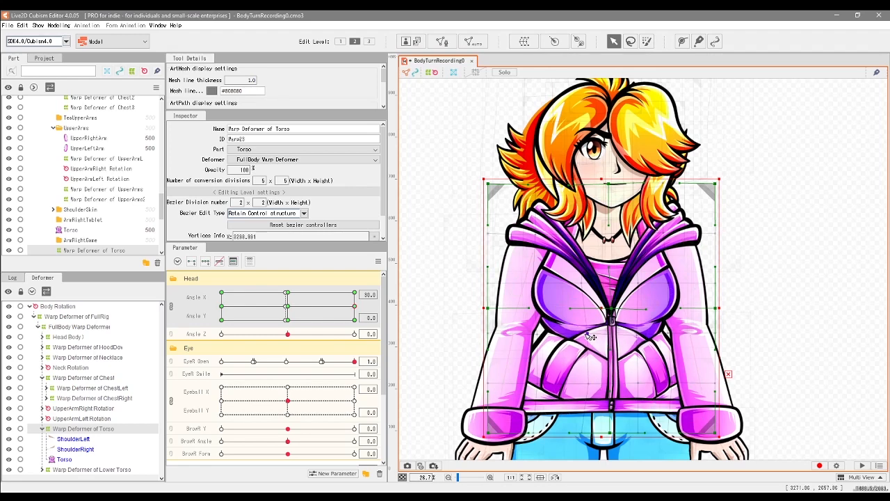
left_click_drag(637, 334, 638, 335)
scroll(629, 342, "up", 4)
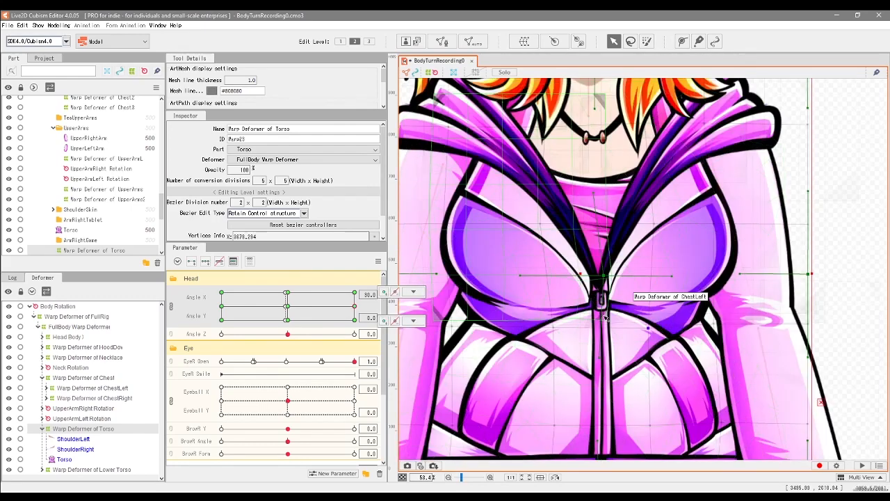
mouse_move(354, 307)
left_mouse_down()
mouse_move(324, 309)
mouse_move(361, 311)
mouse_move(356, 306)
left_mouse_up()
Step: Pull the lower right corner of the Torso warp deformer slightly downward at maximum Angle X and preview the turn
scroll(644, 252, "down", 3)
left_click_drag(762, 441, 762, 446)
mouse_move(355, 306)
left_mouse_down()
mouse_move(290, 307)
mouse_move(376, 310)
mouse_move(287, 308)
mouse_move(355, 306)
left_mouse_up()
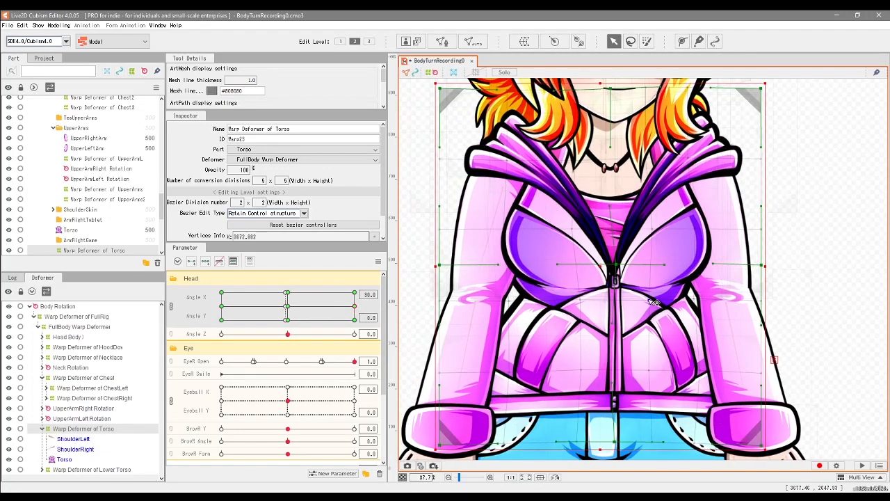
scroll(575, 267, "down", 8)
mouse_move(355, 306)
left_mouse_down()
mouse_move(293, 313)
mouse_move(345, 316)
mouse_move(301, 314)
mouse_move(353, 308)
mouse_move(290, 311)
mouse_move(356, 308)
left_mouse_up()
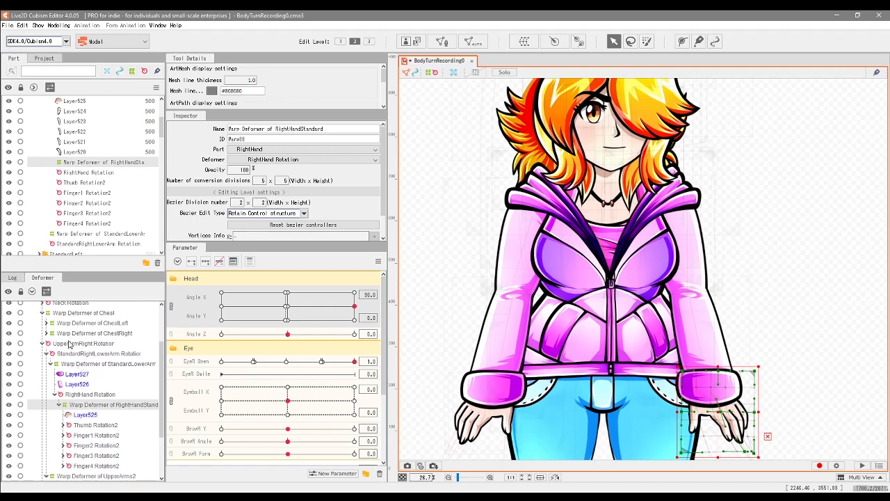
Step: Key the right lower arm, hand and upper arm warp deformers to Angle X and Y and narrow them from their outer side at maximum Angle X
left_click(104, 364)
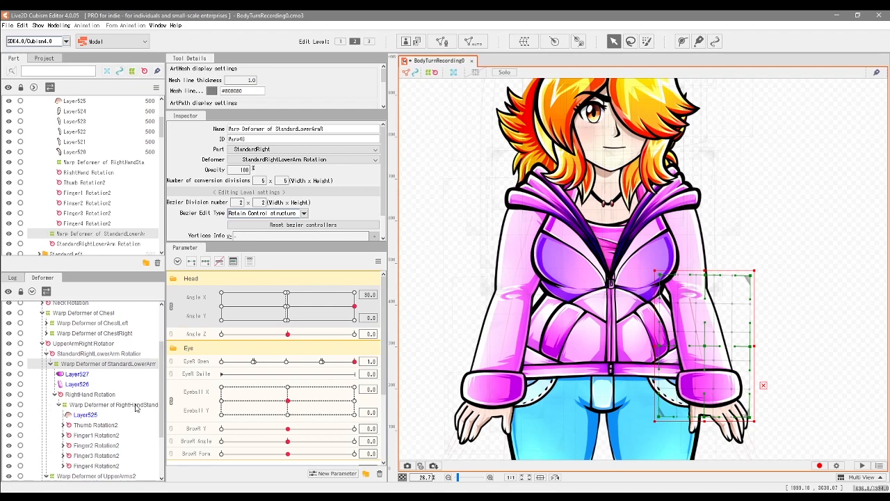
left_click(114, 405)
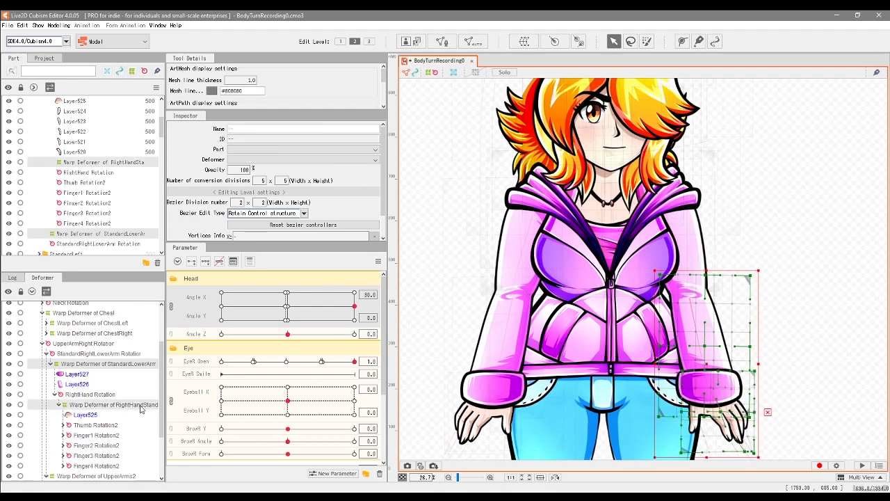
scroll(147, 417, "down", 2)
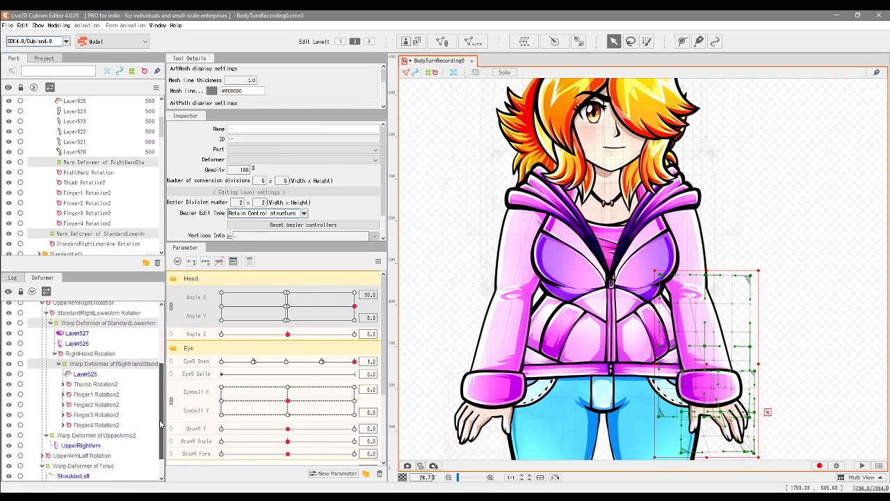
left_click(126, 437)
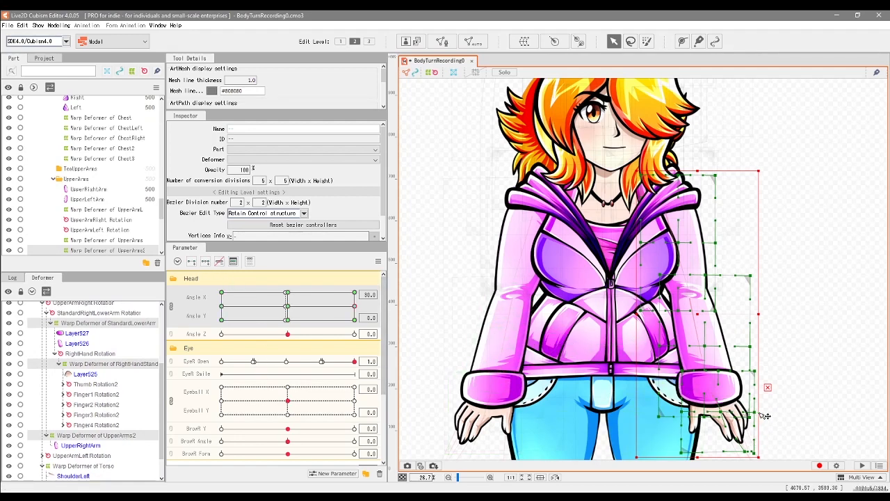
left_click_drag(761, 314, 756, 316)
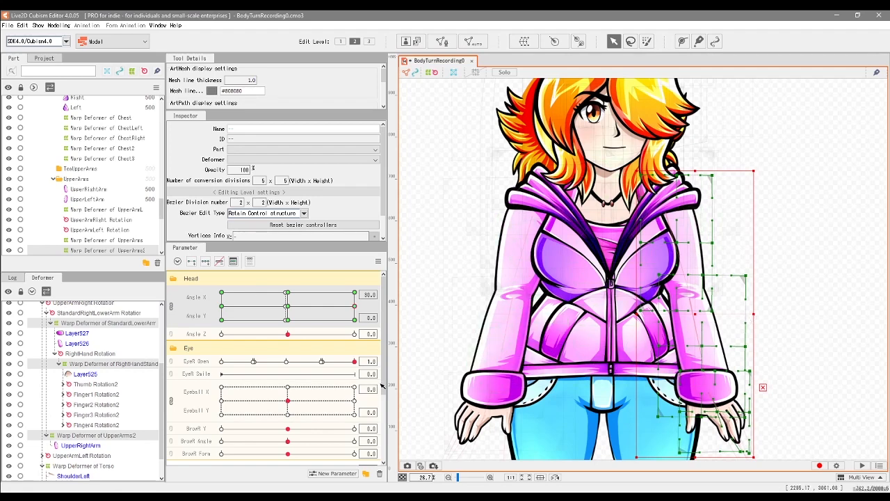
mouse_move(356, 306)
left_mouse_down()
mouse_move(284, 311)
mouse_move(352, 308)
mouse_move(306, 309)
mouse_move(355, 298)
mouse_move(323, 306)
mouse_move(354, 300)
mouse_move(336, 307)
mouse_move(354, 309)
left_mouse_up()
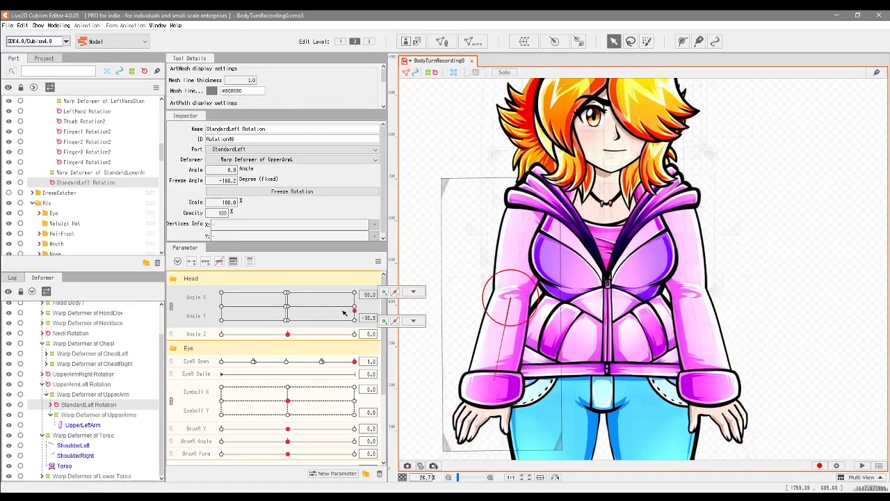
mouse_move(344, 313)
left_mouse_down()
mouse_move(286, 304)
mouse_move(355, 307)
left_mouse_up()
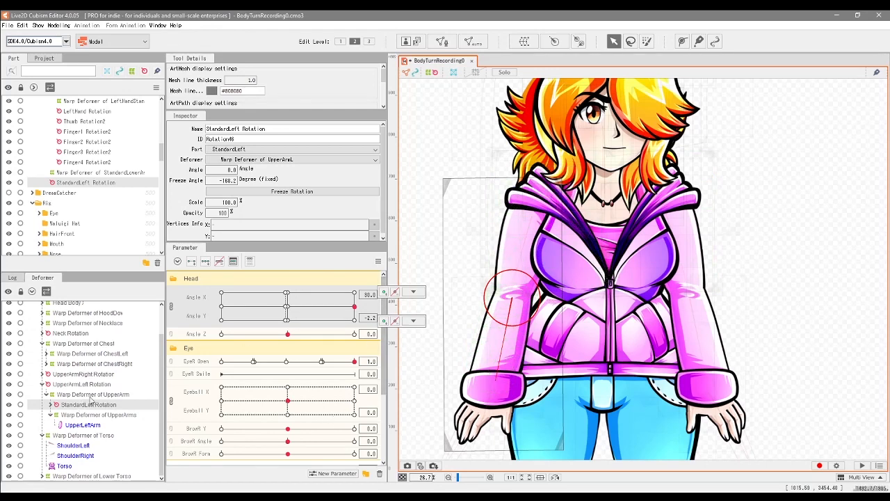
Step: Select the UpperArmLeft Rotation deformer and preview the whole-body turn by sweeping Angle X
left_click(43, 384)
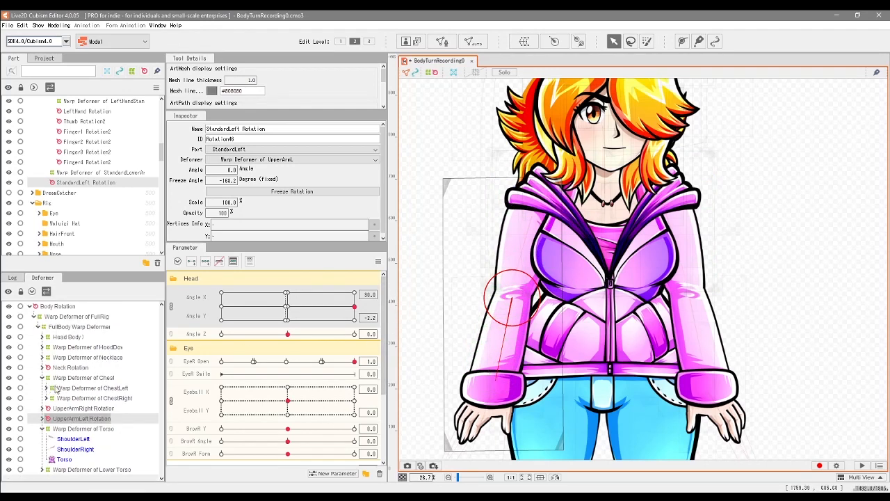
left_click(92, 419)
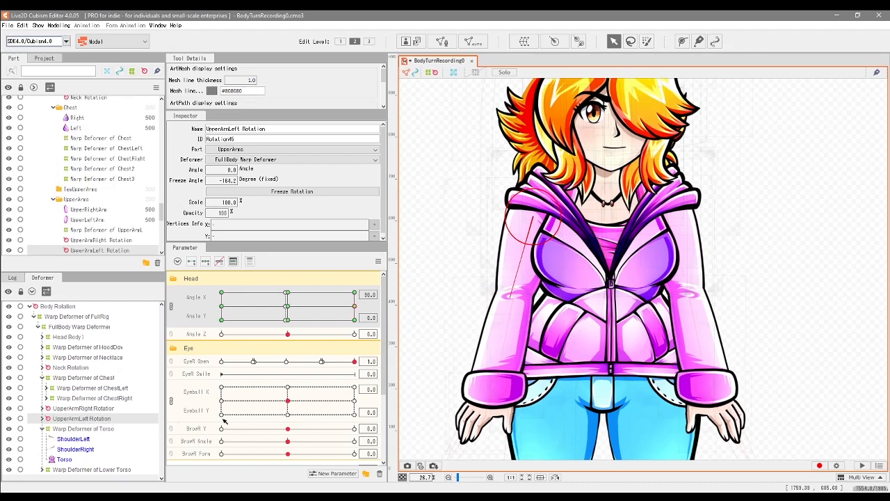
scroll(660, 304, "down", 3)
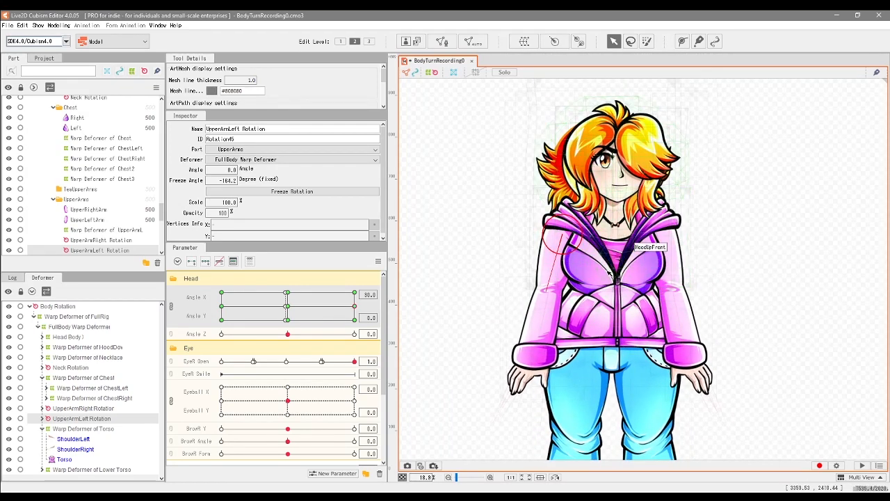
mouse_move(354, 306)
left_mouse_down()
mouse_move(272, 306)
mouse_move(366, 313)
mouse_move(293, 310)
mouse_move(355, 306)
left_mouse_up()
Step: Key the Warp Deformer of Lower Torso to Angle X and Y and shift its two columns beside the centre rightward at maximum Angle X
left_click(118, 471)
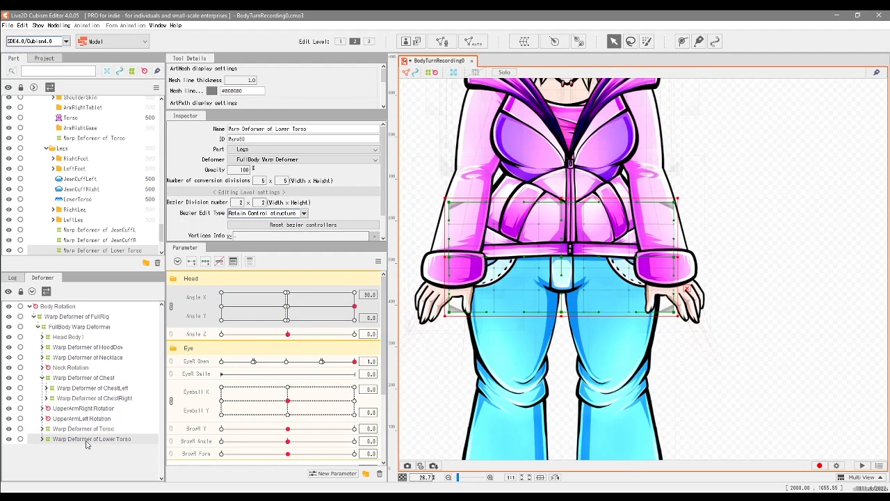
left_click(205, 262)
left_click_drag(577, 189, 595, 322)
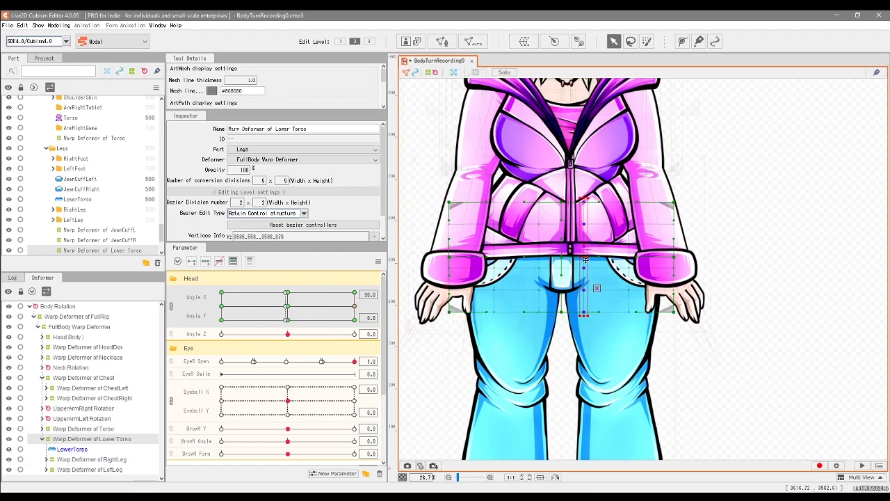
left_click_drag(586, 258, 591, 257)
left_click_drag(530, 195, 548, 322)
left_click_drag(543, 270, 545, 270)
mouse_move(354, 307)
left_mouse_down()
mouse_move(328, 308)
mouse_move(355, 306)
left_mouse_up()
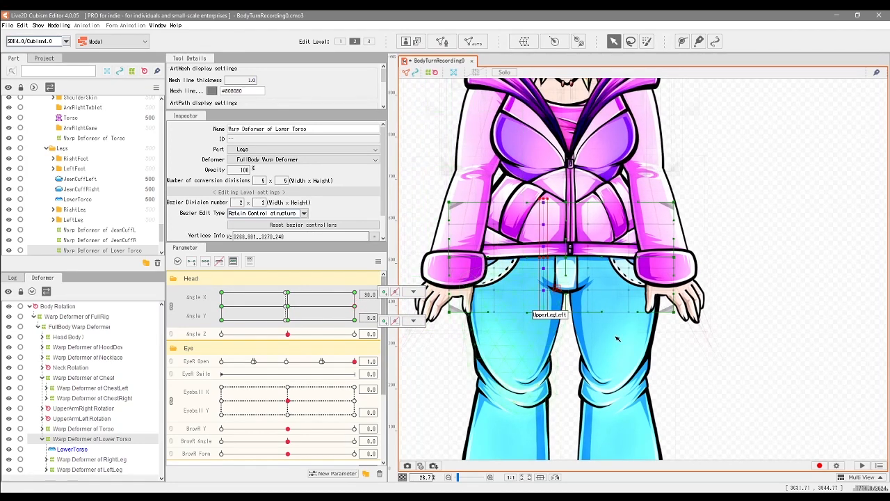
Step: Shift the right inner points of the Lower Torso warp deformer slightly rightward at maximum Angle X and check the turn
left_click_drag(682, 338, 674, 300)
left_click_drag(642, 154, 613, 285)
left_click_drag(622, 222, 625, 221)
left_click_drag(596, 196, 572, 262)
left_click(600, 173)
key("ctrl+z")
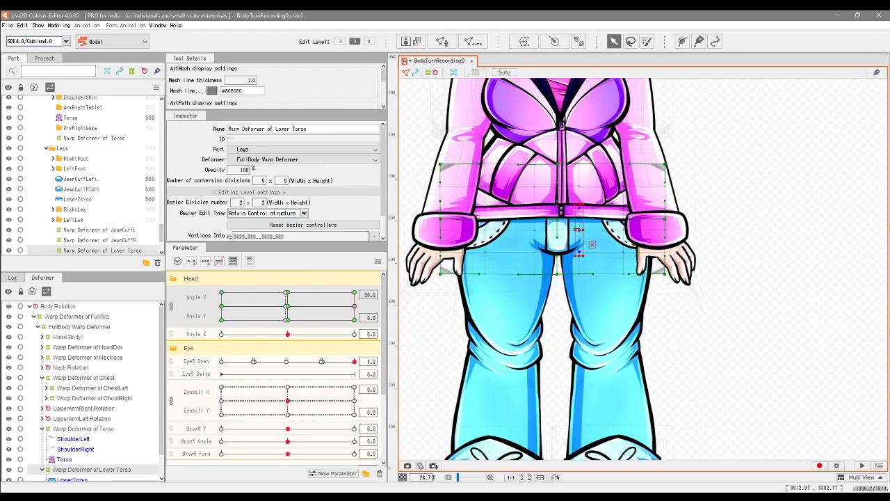
mouse_move(354, 306)
left_mouse_down()
mouse_move(342, 312)
mouse_move(354, 306)
left_mouse_up()
Step: Shift the left inner column of the Lower Torso warp deformer rightward at maximum Angle X and check the hips in the turn
left_click_drag(509, 150, 474, 281)
left_click_drag(485, 217, 492, 218)
left_click_drag(354, 306, 373, 311)
Step: Reselect the Lower Torso warp deformer and nudge its middle points just left of the jeans' fly rightward at maximum Angle X
left_click(101, 479)
left_click(116, 466)
left_click(535, 230)
left_click_drag(537, 231, 541, 231)
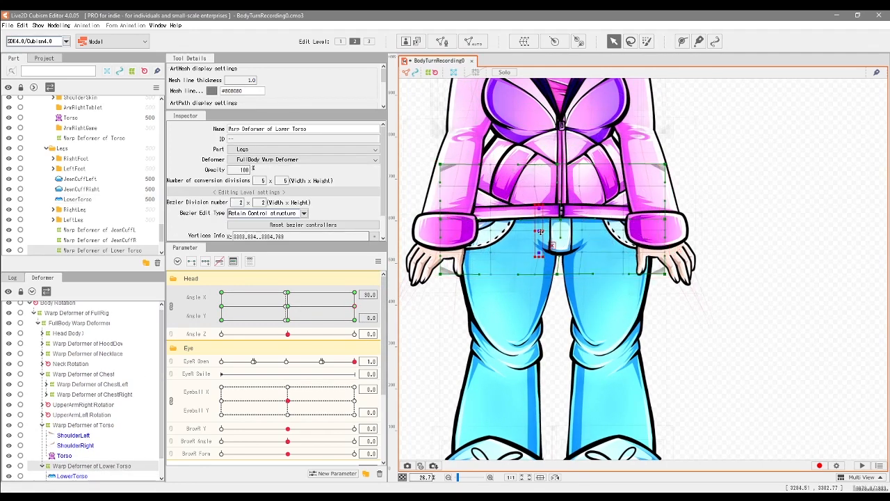
Step: Preview the hip and torso turn on the whole figure by sweeping Angle X between its centre and maximum
left_click_drag(352, 307, 304, 307)
scroll(531, 281, "down", 2)
scroll(530, 302, "up", 1)
left_click_drag(496, 292, 546, 286)
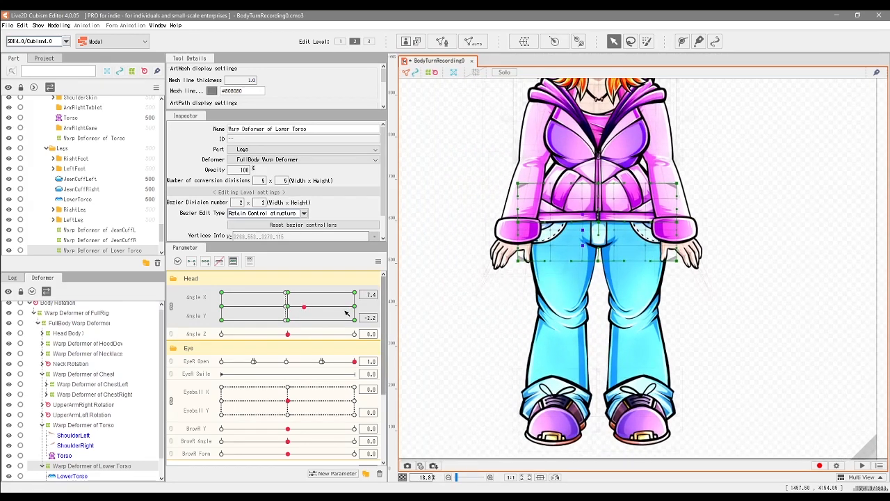
mouse_move(356, 306)
left_mouse_down()
mouse_move(293, 307)
mouse_move(359, 305)
mouse_move(289, 306)
mouse_move(327, 313)
mouse_move(274, 317)
mouse_move(359, 312)
left_mouse_up()
left_click_drag(288, 312, 348, 307)
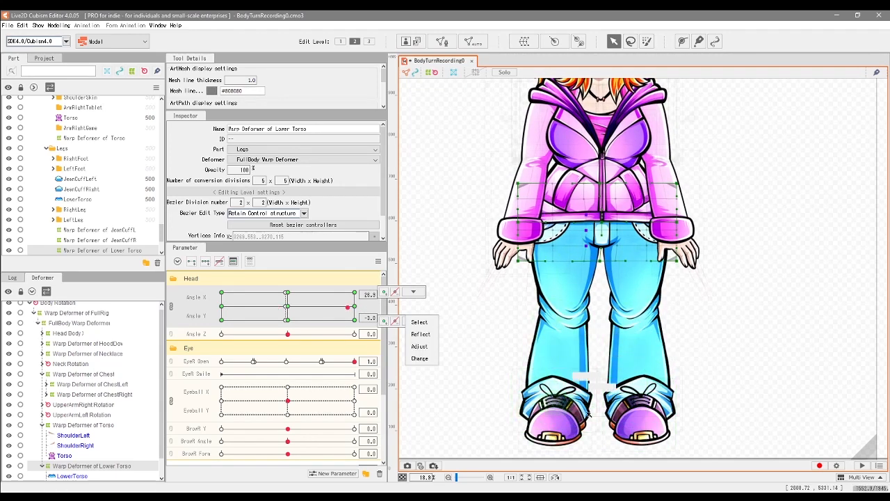
Step: Recheck the hip turn, return to maximum Angle X, and add three Angle X and Y keys to the RightLeg and LeftLeg warp deformers
left_click_drag(348, 307, 278, 315)
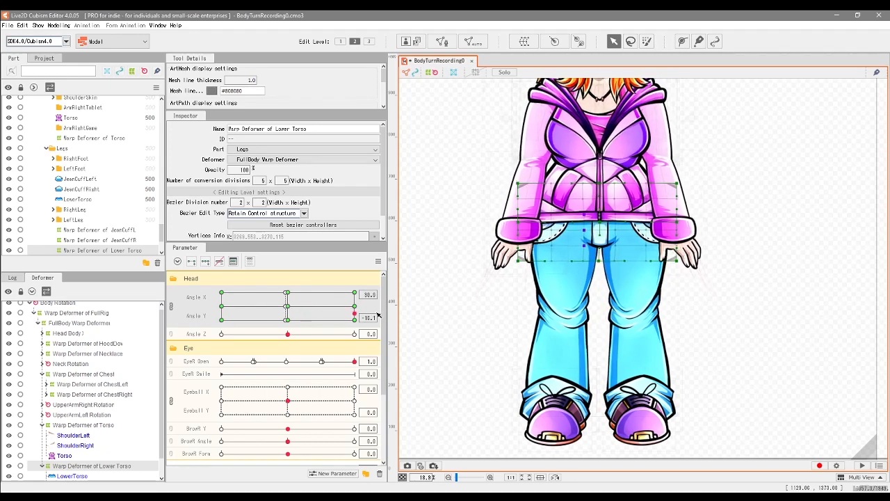
left_click_drag(276, 306, 356, 306)
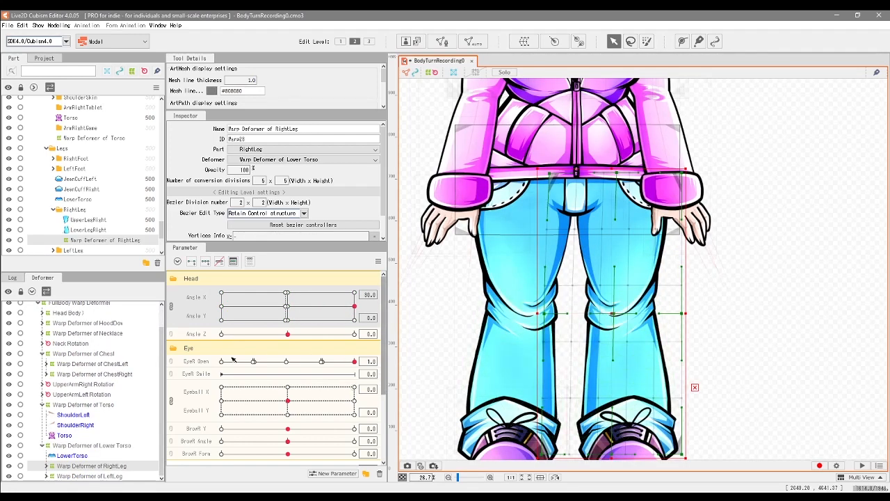
left_click(114, 477, "ctrl")
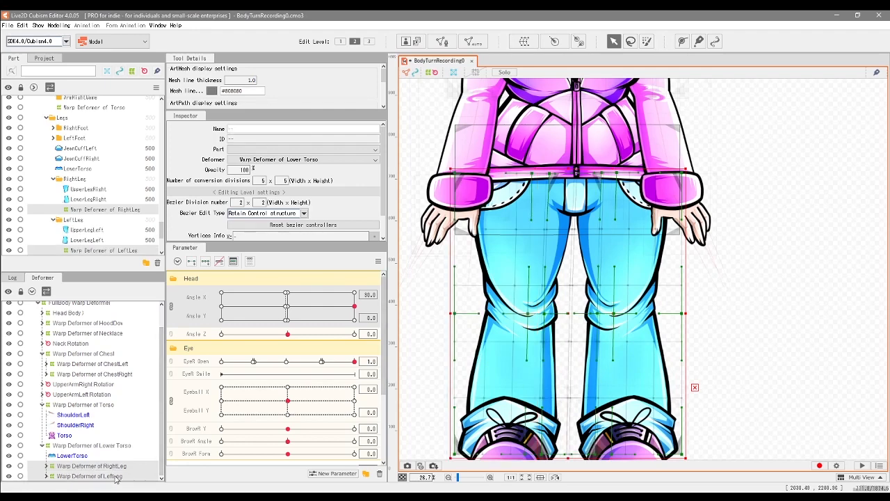
left_click(205, 265)
Step: Shift the outer and inner knee-level points of the RightLeg warp deformer slightly leftward at maximum Angle X and check the turn
left_click(109, 476, "ctrl")
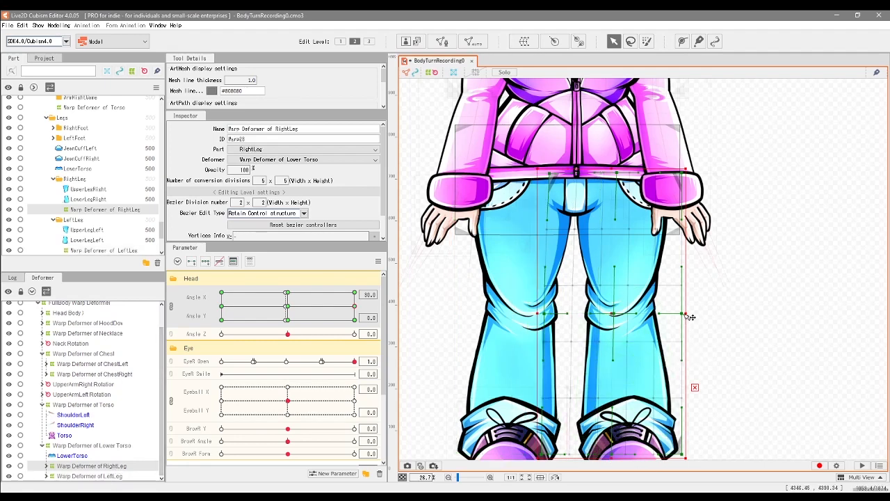
left_click_drag(687, 318, 682, 317)
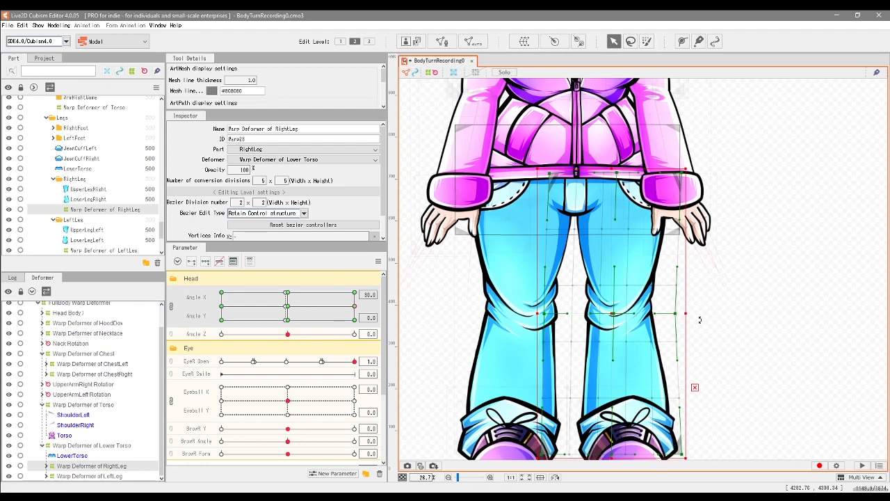
left_click_drag(355, 307, 334, 310)
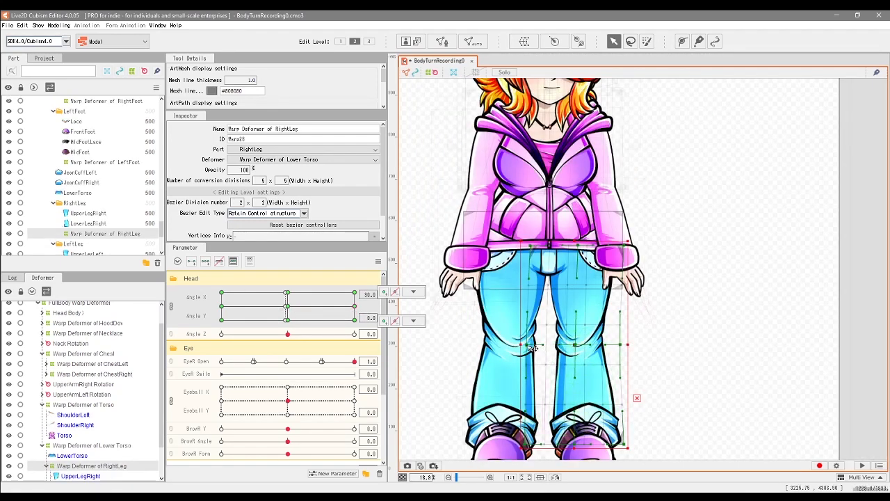
left_click_drag(528, 346, 521, 345)
mouse_move(359, 312)
left_mouse_down()
mouse_move(294, 306)
mouse_move(300, 315)
mouse_move(346, 307)
left_mouse_up()
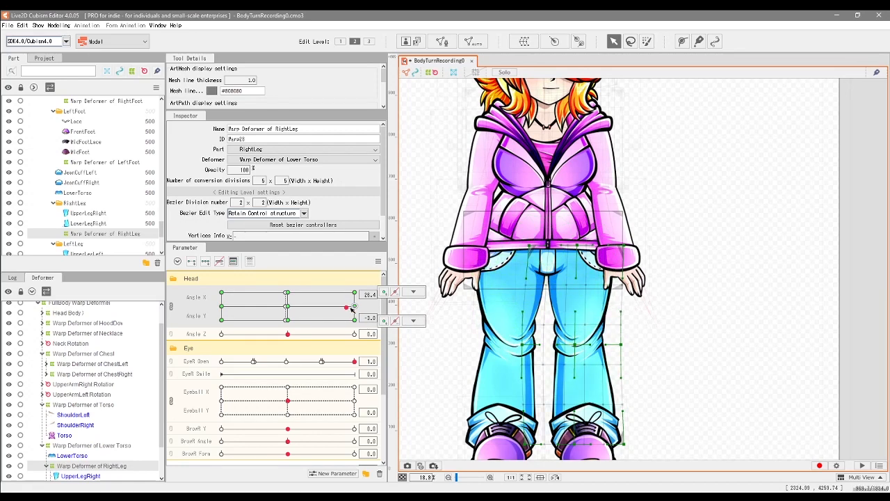
Step: Preview the leg turn on the whole figure by sweeping Angle X between its centre and maximum
left_click_drag(351, 312, 313, 306)
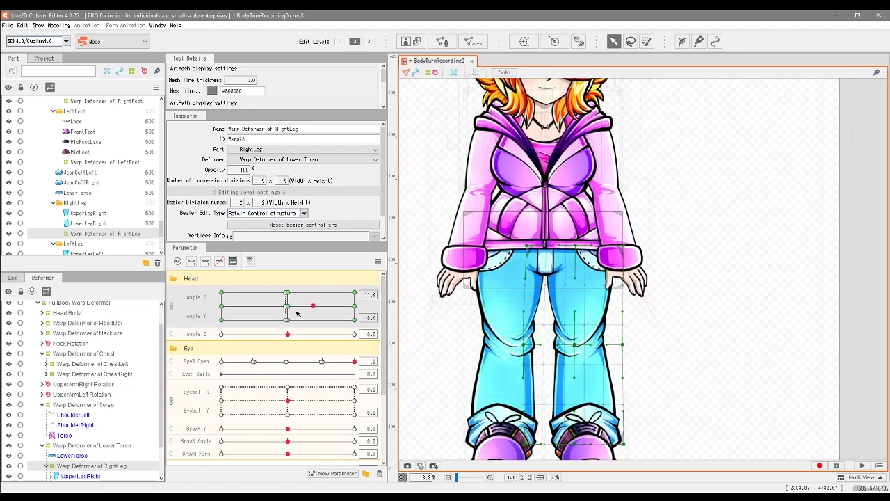
left_click_drag(326, 311, 388, 308)
left_click_drag(543, 368, 550, 322)
left_click_drag(355, 309, 301, 315)
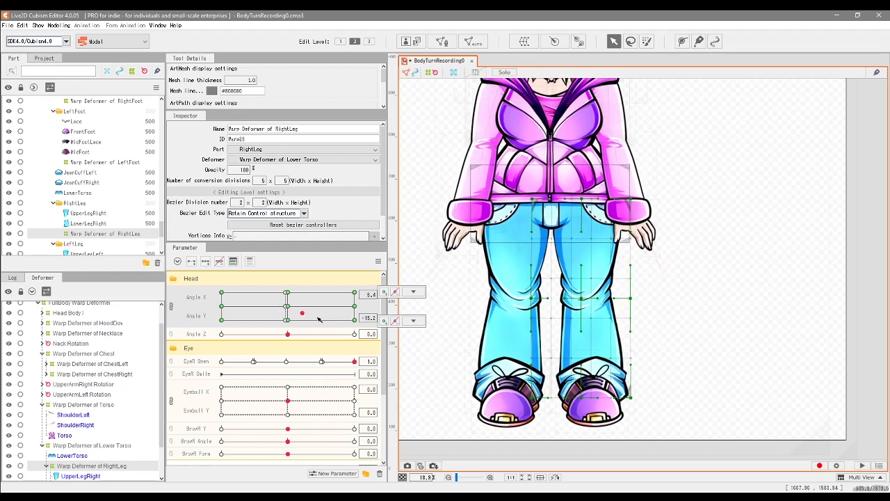
scroll(499, 385, "down", 3)
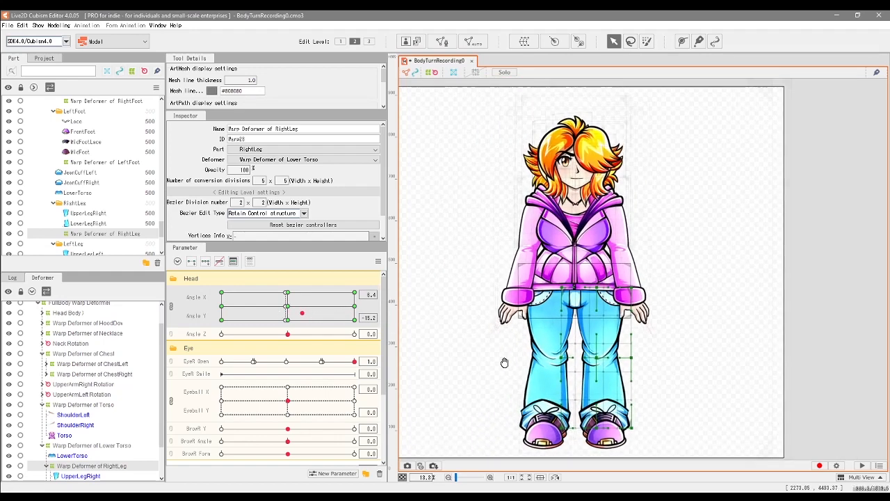
left_click_drag(315, 309, 347, 310)
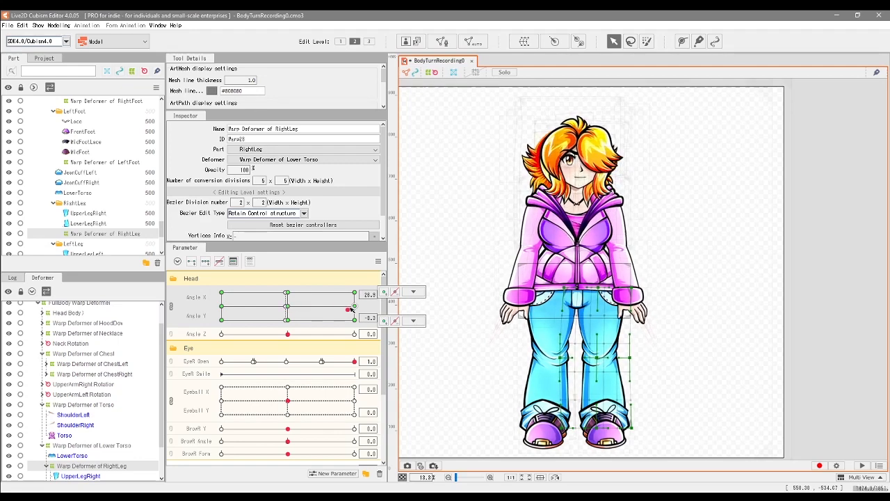
Step: Select the hood, necklace, neck, chest, upper-arm, torso, lower-torso and leg deformers together at Angle X 30 and Angle Y 0
left_click(87, 347)
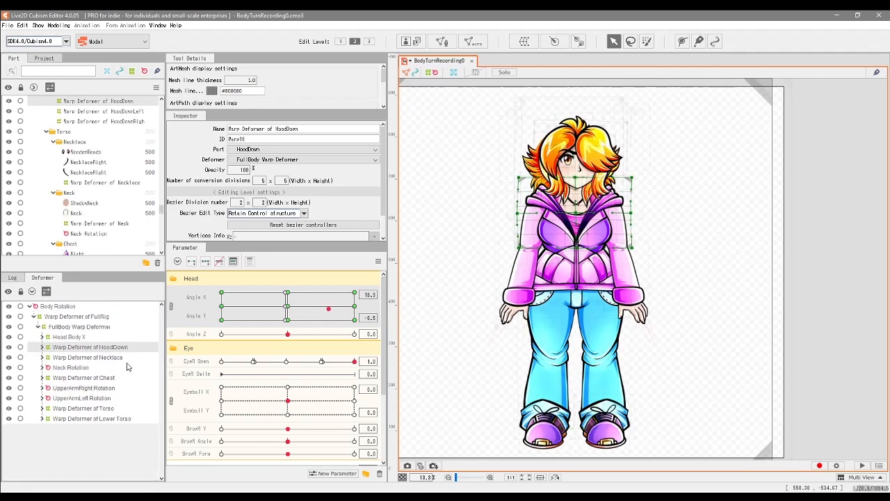
left_click(354, 307)
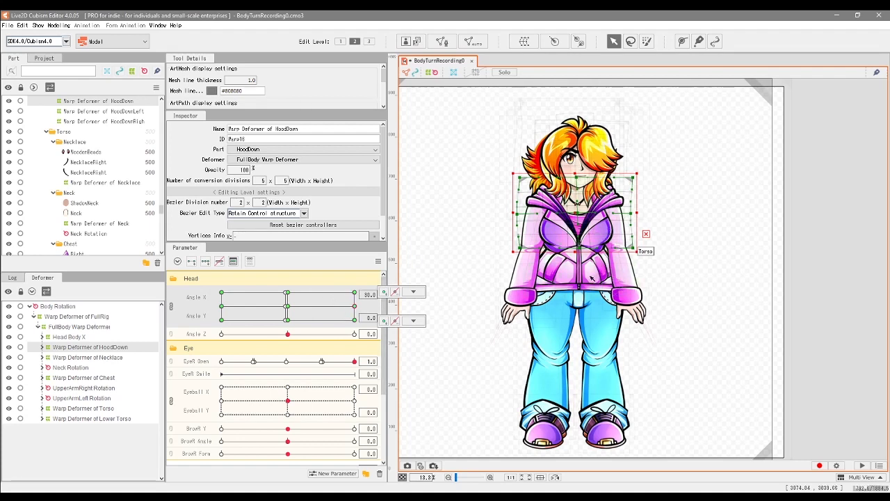
left_click(413, 321)
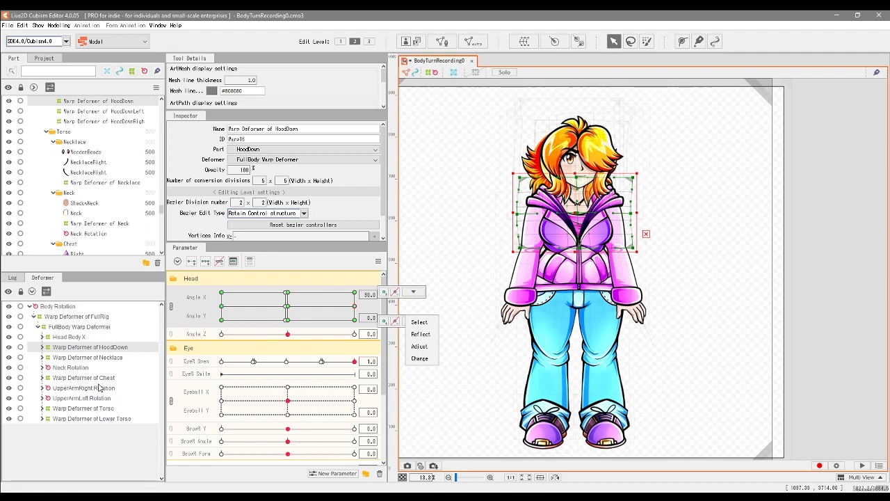
left_click(120, 359)
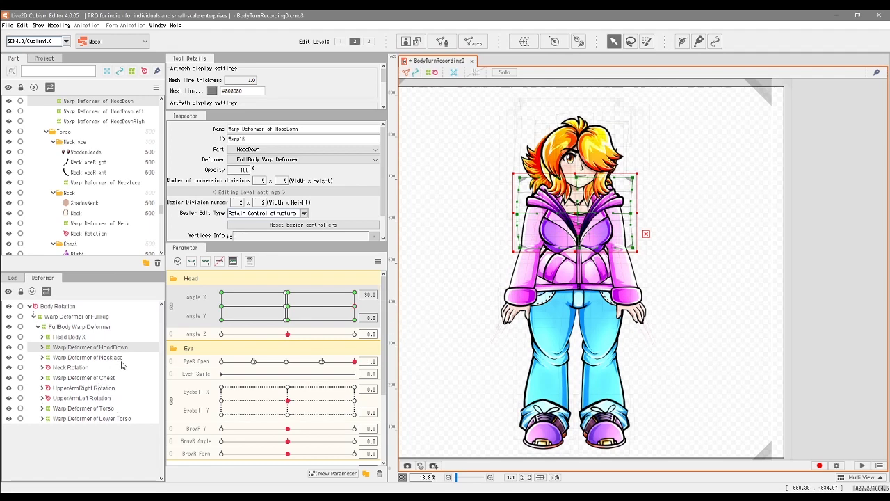
left_click(120, 359, "ctrl")
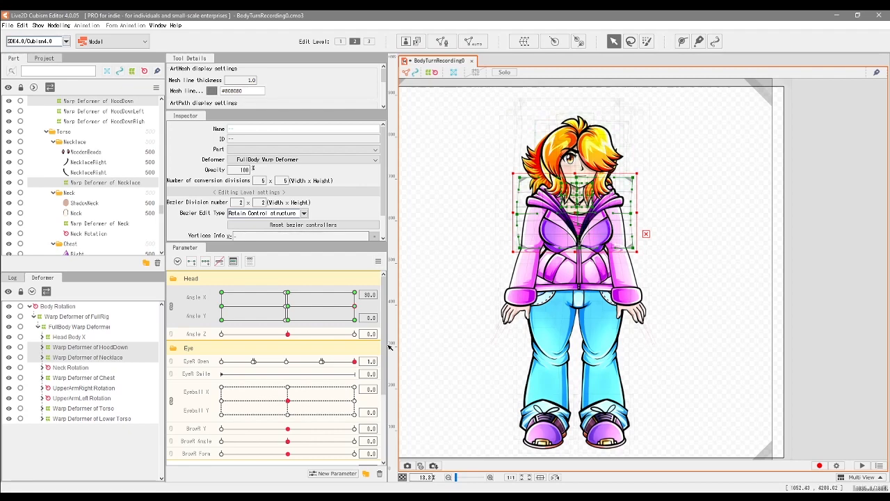
left_click(80, 377, "ctrl")
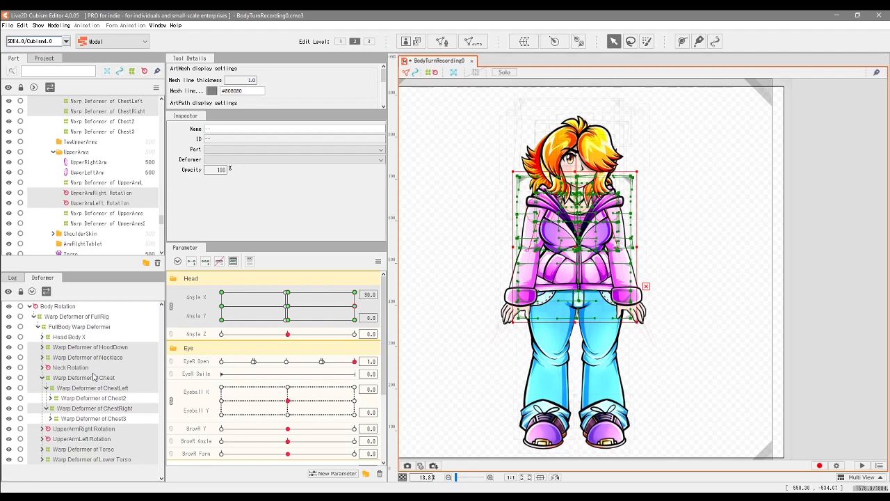
left_click(42, 430)
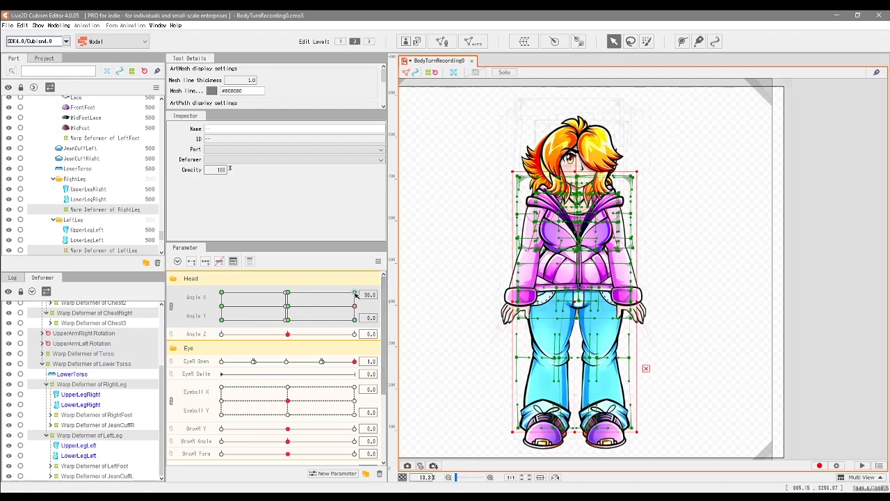
Step: Carry the selected deformers' Angle X 30 pose over to the keys at Angle Y 30 and Angle Y -30
left_click_drag(356, 306, 355, 292)
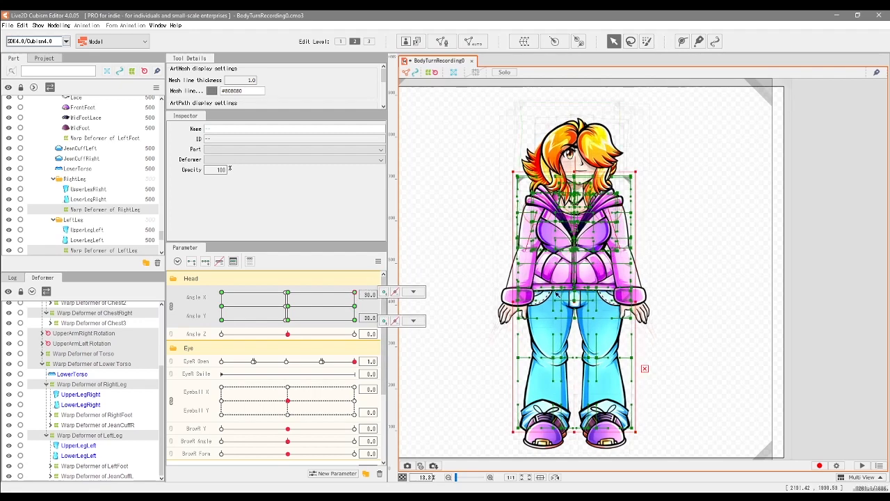
left_click(414, 292)
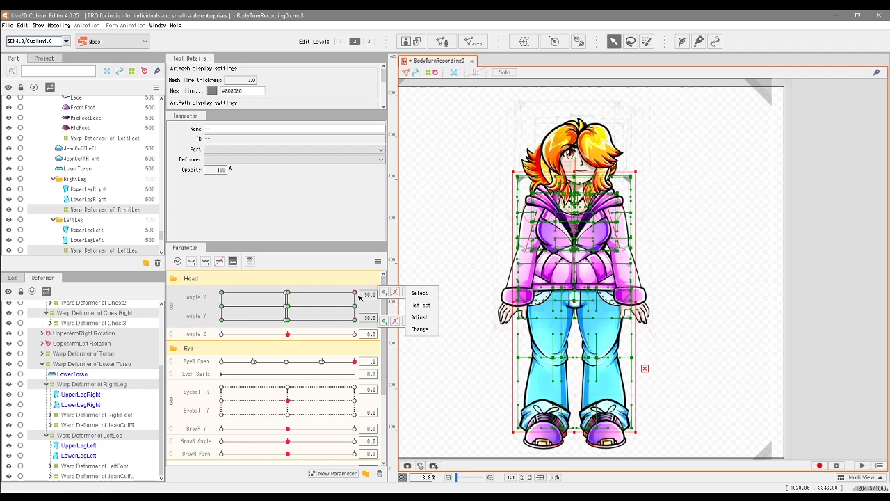
left_click(356, 295)
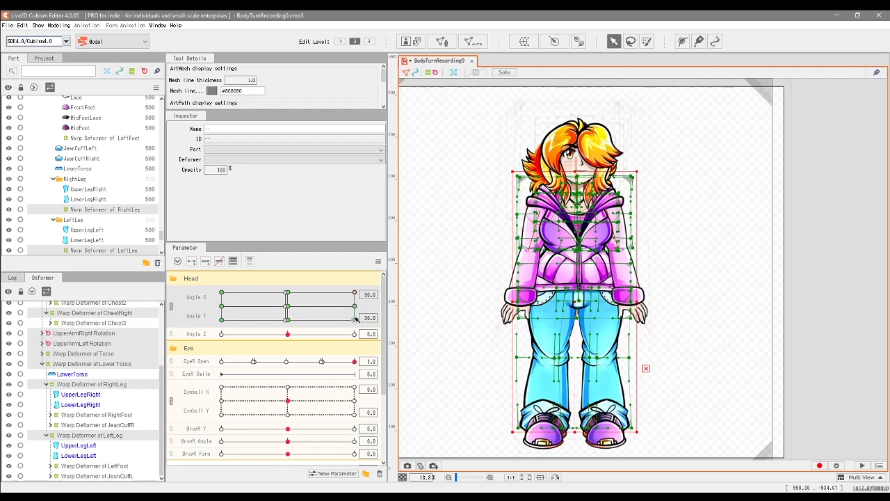
left_click(355, 320)
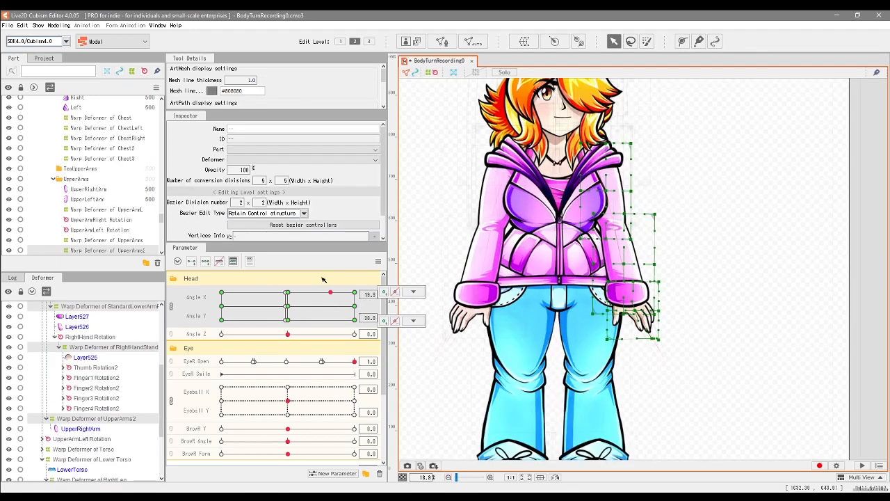
Step: Sweep Angle X and Y to preview the turned body, ending at Angle X 30 and Angle Y 30
left_click_drag(278, 319, 336, 318)
left_click_drag(527, 266, 564, 327)
left_click_drag(339, 315, 364, 328)
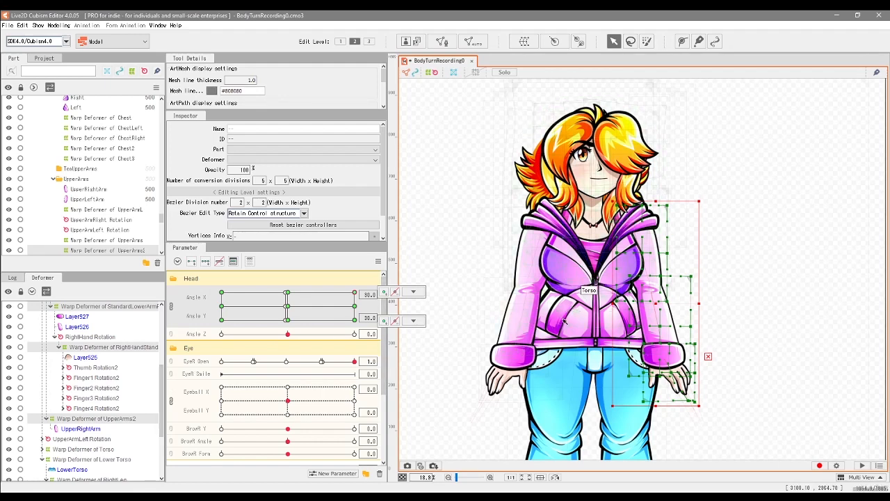
Step: Collapse the UpperArmRight Rotation and Chest branches in the deformer hierarchy
left_click(414, 321)
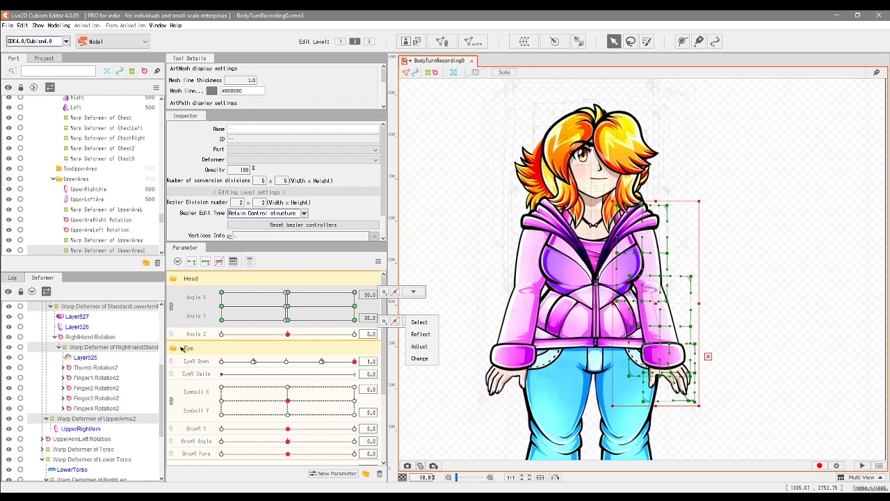
left_click(162, 381)
scroll(161, 367, "up", 5)
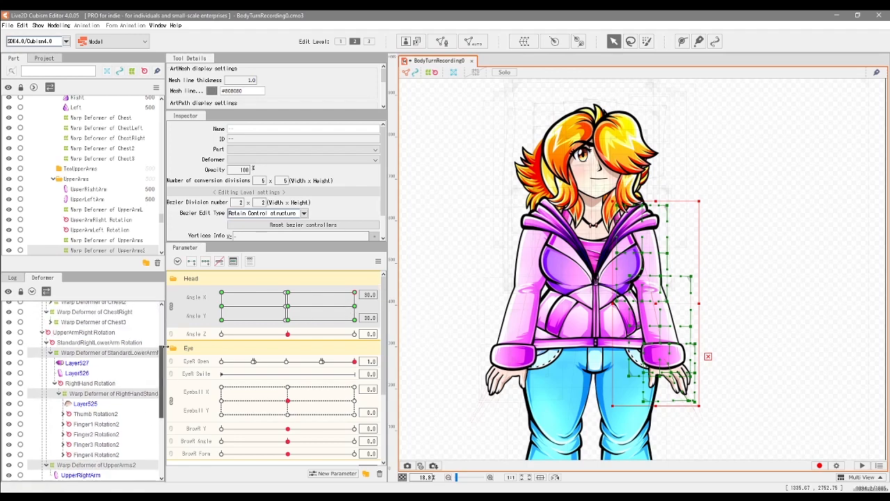
left_click(51, 449)
left_click(46, 439)
left_click(43, 429)
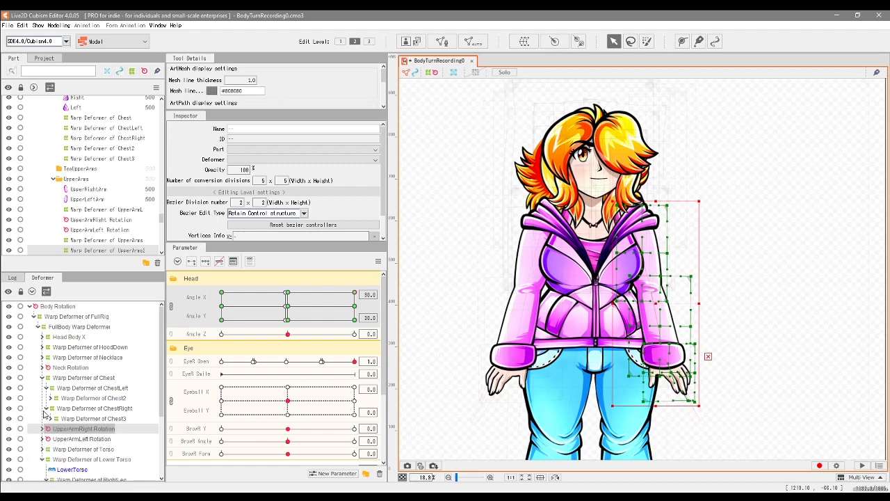
left_click(42, 378)
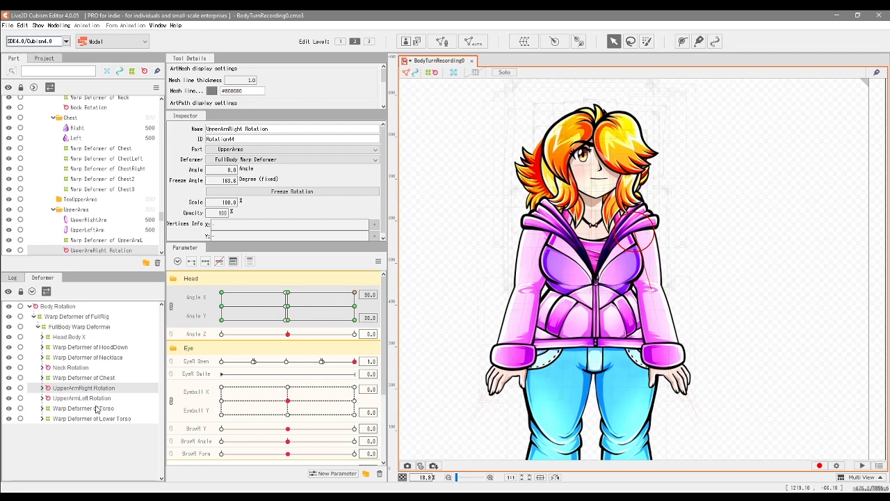
Step: Nudge the UpperArmRight and UpperArmLeft rotation deformers slightly downward together at Angle X 30 and Angle Y 30
left_click(93, 400, "ctrl")
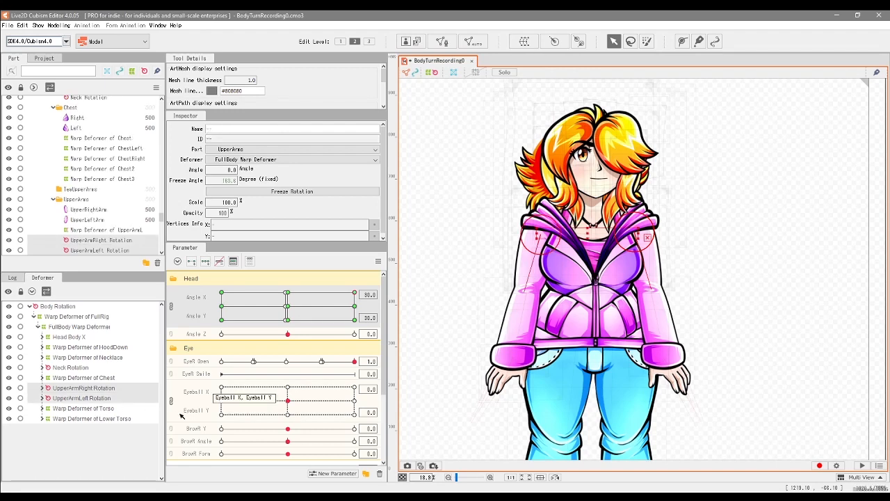
key("Down")
key("Down")
key("Down")
key("Down")
key("Down")
key("Down")
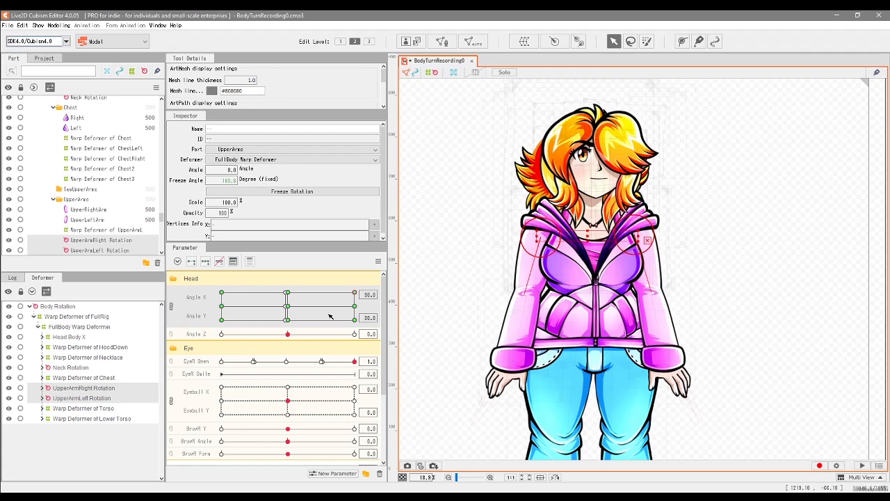
Step: Inspect the HoodDown and Chest warp deformers and check their motion between Angle Y 0 and 30 at maximum Angle X
left_click(95, 348)
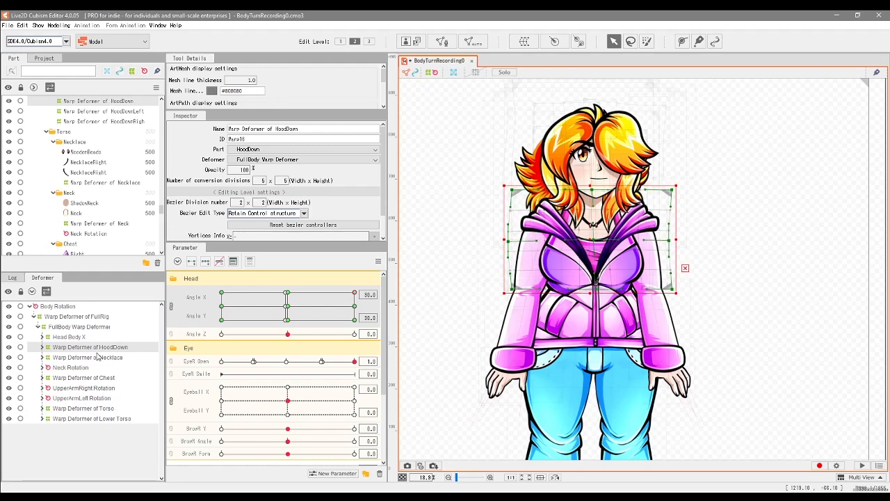
left_click(105, 378)
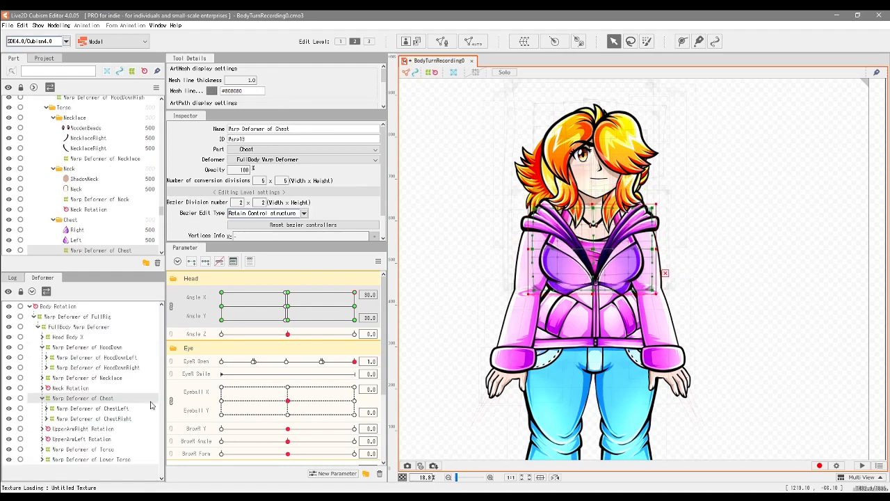
left_click_drag(355, 291, 360, 298)
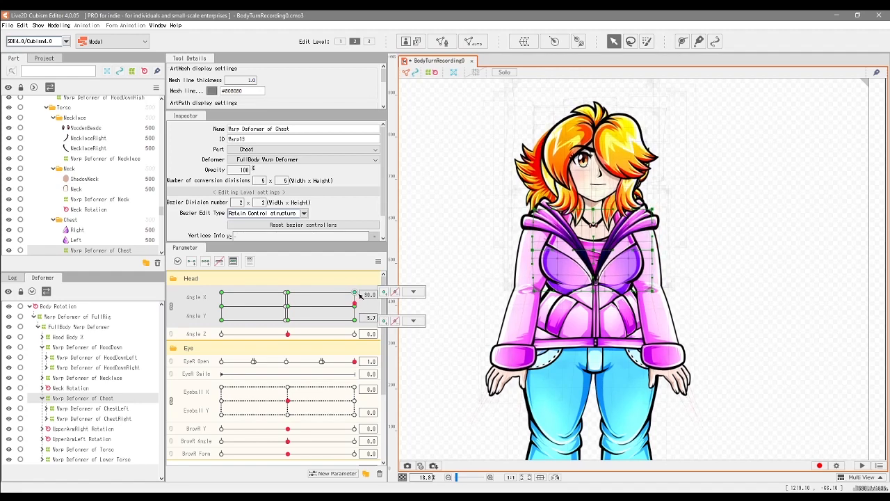
Step: Nudge the inner columns of points of the Torso warp deformer slightly up and left at Angle X 30 and Angle Y 30
left_click(102, 450)
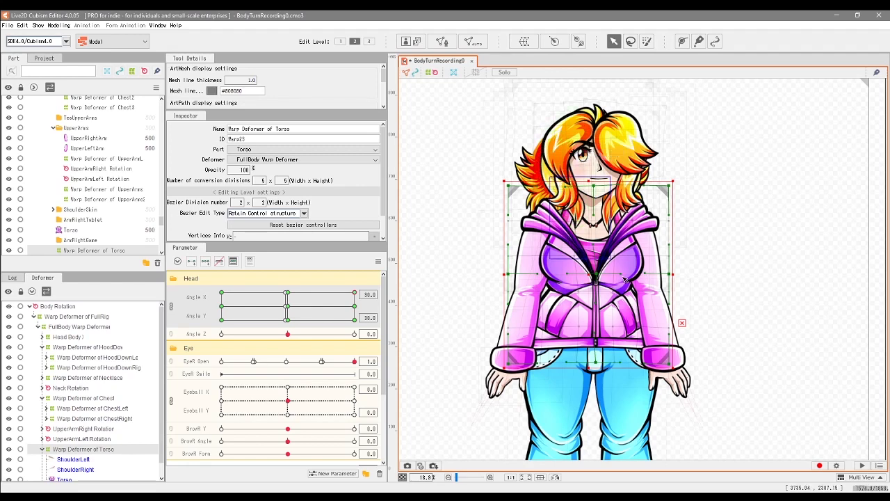
left_click(637, 380)
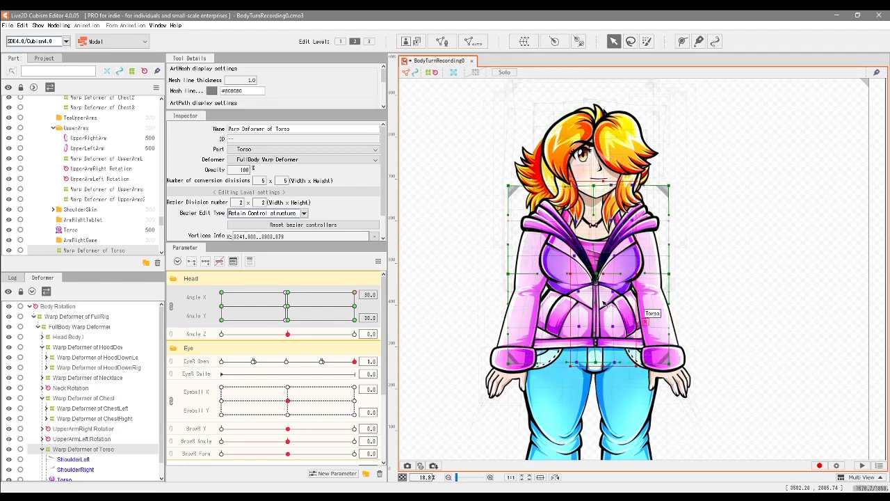
key("Up")
key("Up")
key("Up")
key("Up")
key("Left")
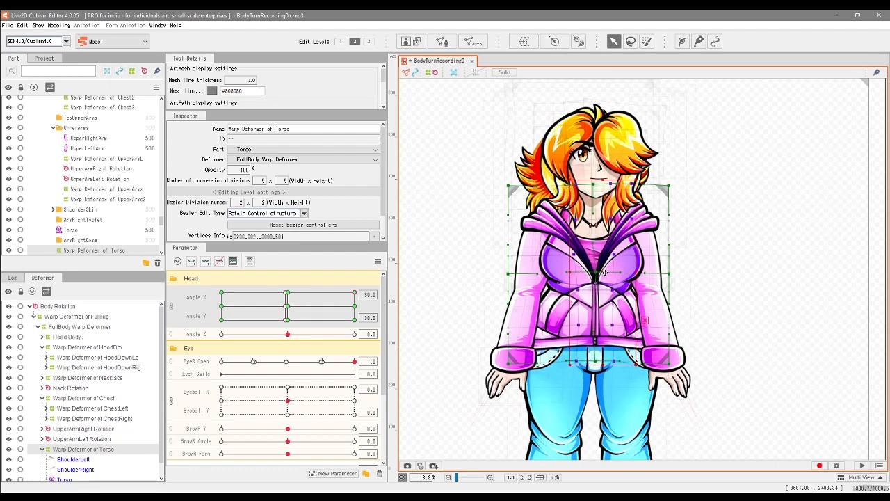
Step: Inspect the HoodDownLeft and HoodDown warp deformers and check the torso's motion toward Angle Y 30 at Angle X 30
left_click_drag(355, 300, 368, 284)
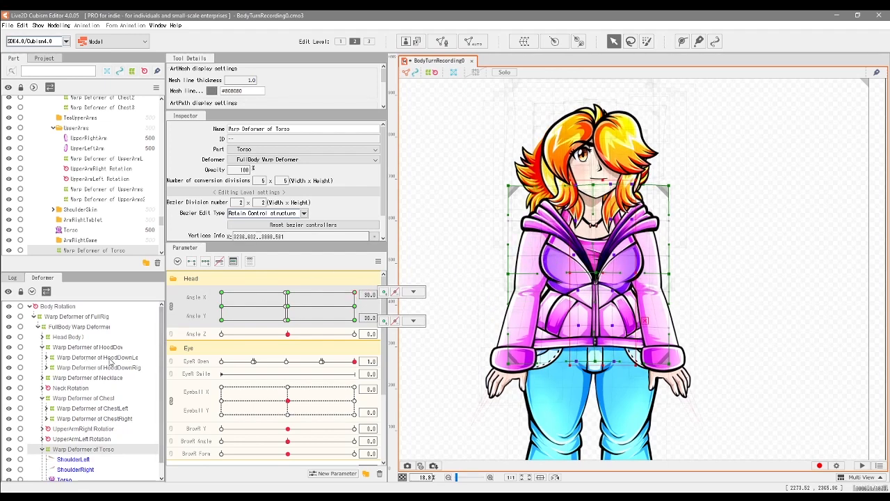
left_click(111, 358)
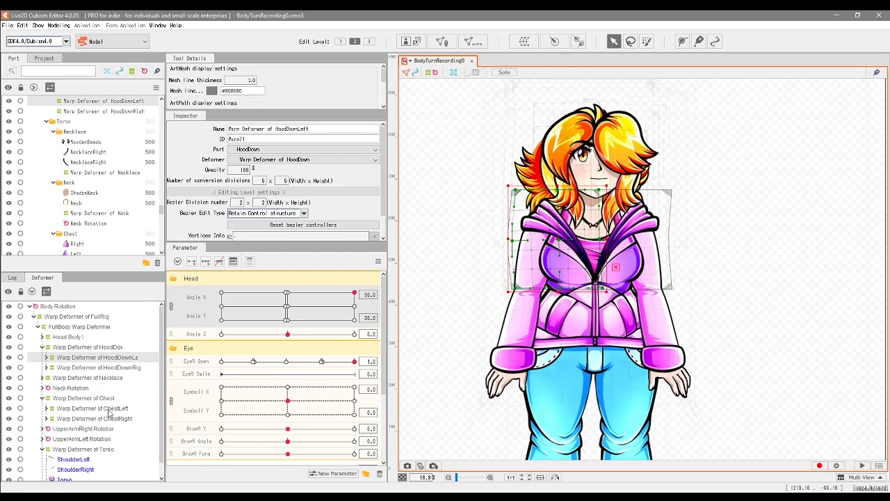
left_click(94, 347)
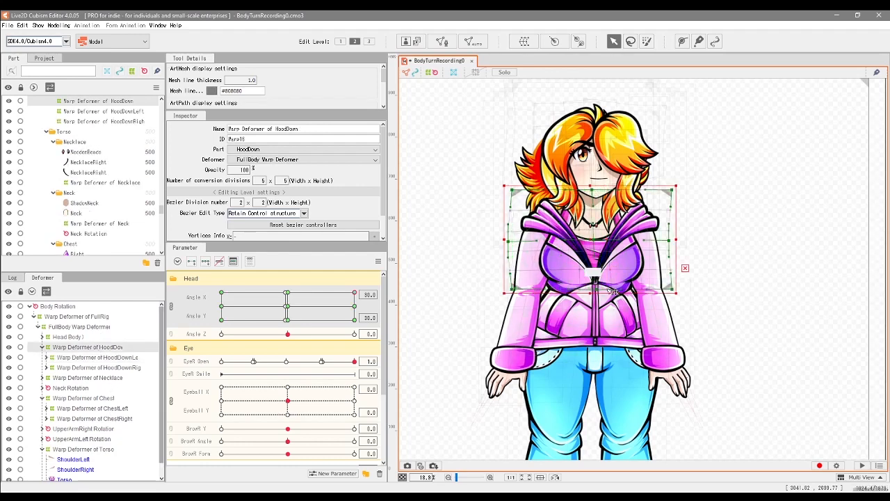
scroll(603, 235, "up", 2)
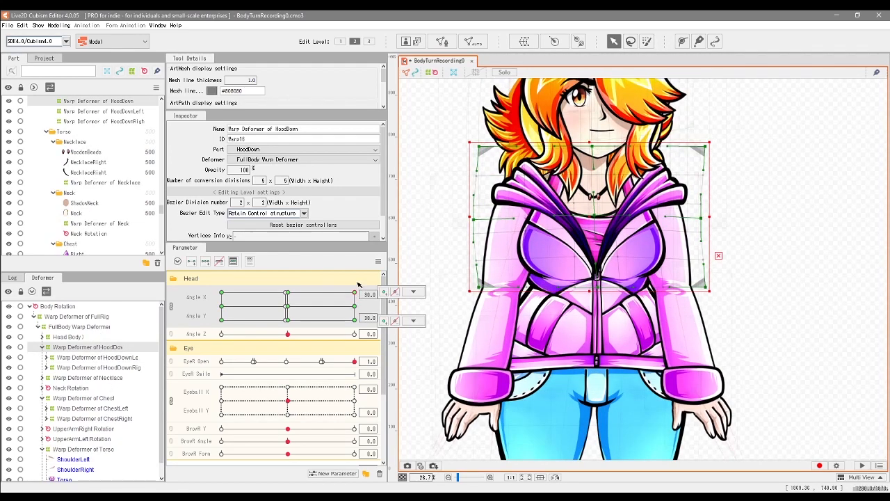
mouse_move(357, 297)
left_mouse_down()
mouse_move(356, 307)
mouse_move(355, 293)
left_mouse_up()
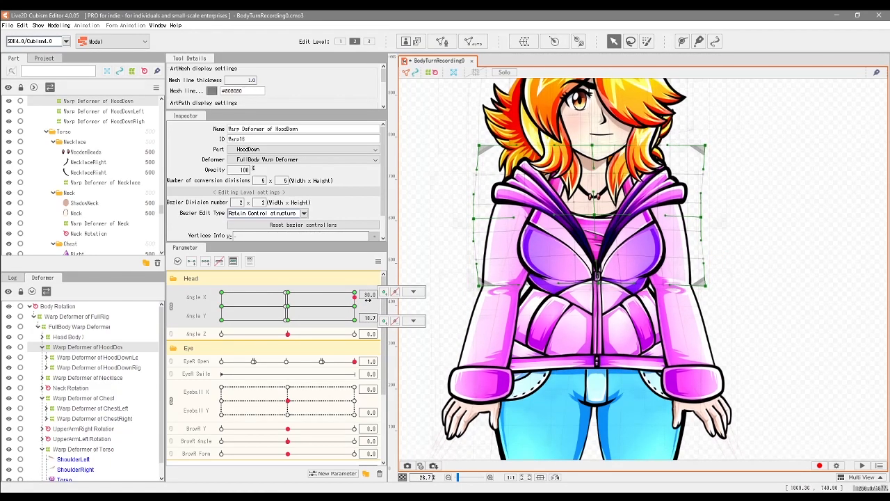
scroll(513, 265, "down", 2)
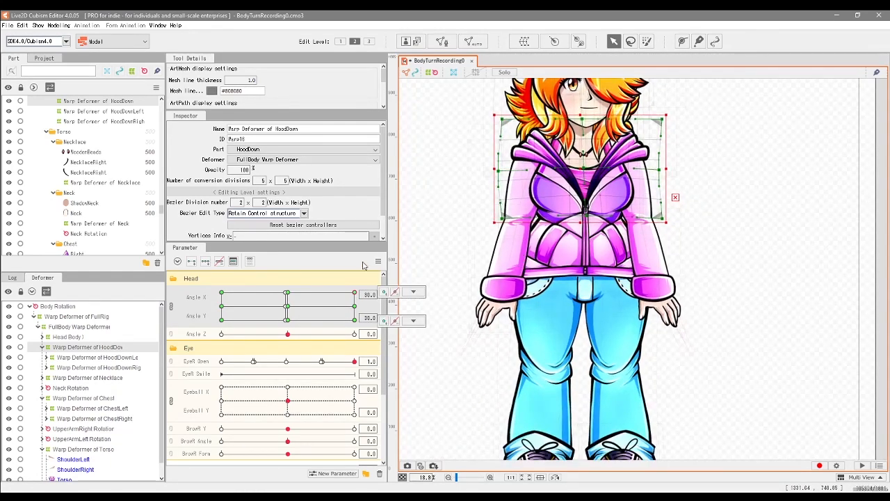
Step: Select the inner columns of points of the Lower Torso warp deformer and check its motion between Angle Y 0 and 30
left_click(579, 263)
scroll(580, 263, "up", 2)
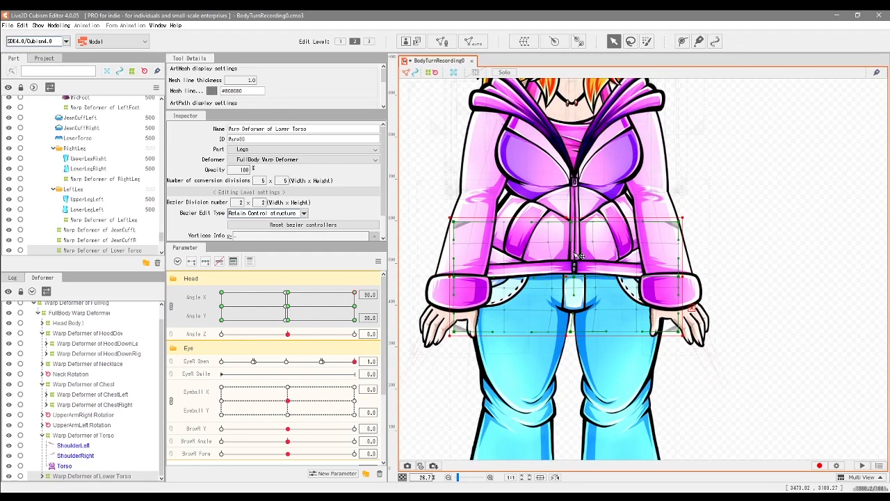
left_click_drag(603, 302, 610, 346)
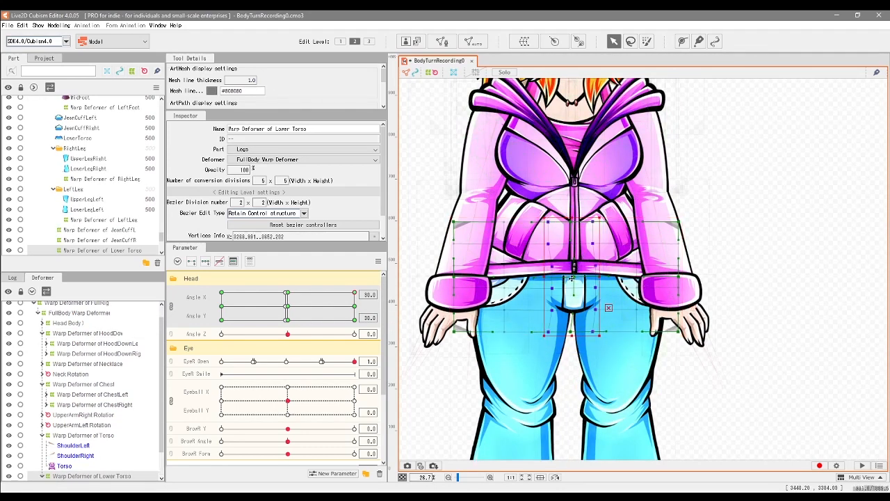
left_click(355, 306)
left_click_drag(364, 309, 382, 291)
scroll(560, 318, "down", 6)
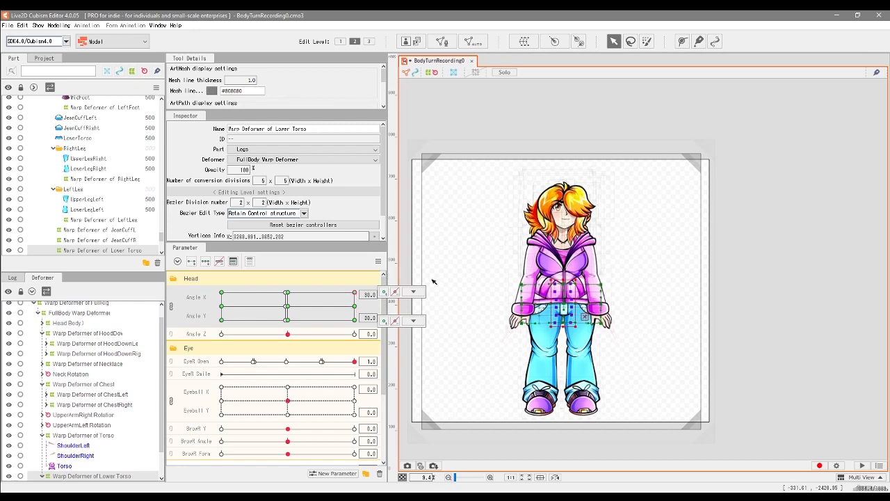
scroll(545, 328, "up", 2)
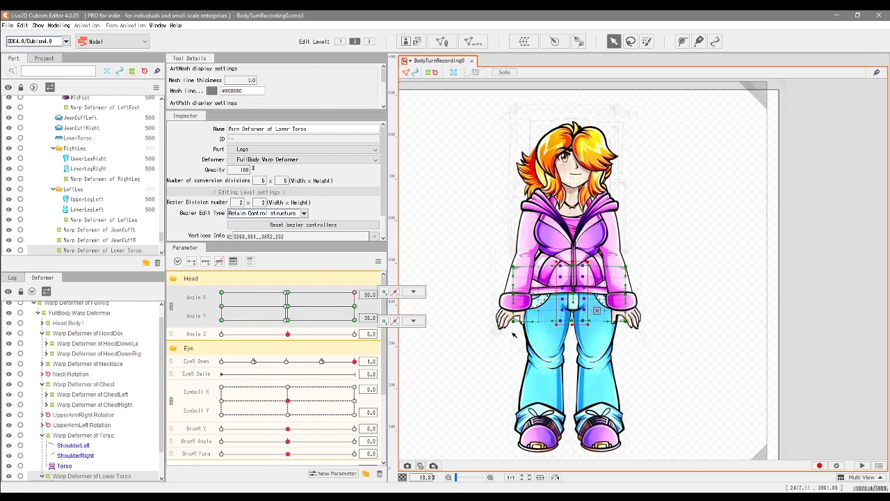
left_click(413, 321)
left_click_drag(354, 295, 381, 278)
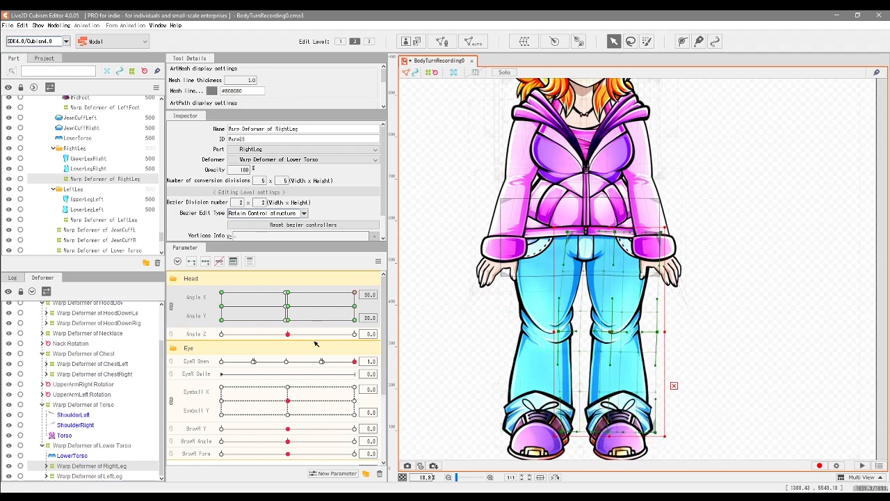
Step: Shift the bottom corner points of the LeftLeg warp deformer slightly right at Angle X 30 and Angle Y 30, and check the motion
left_click(98, 476)
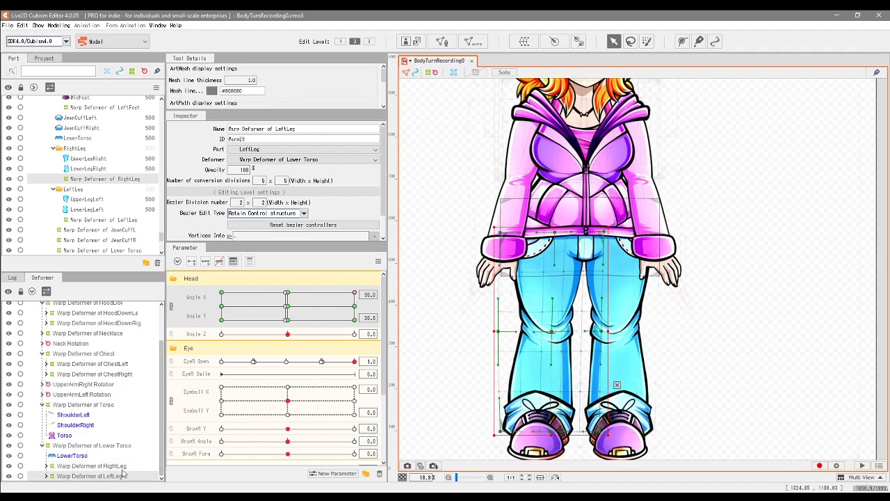
left_click_drag(501, 432, 505, 431)
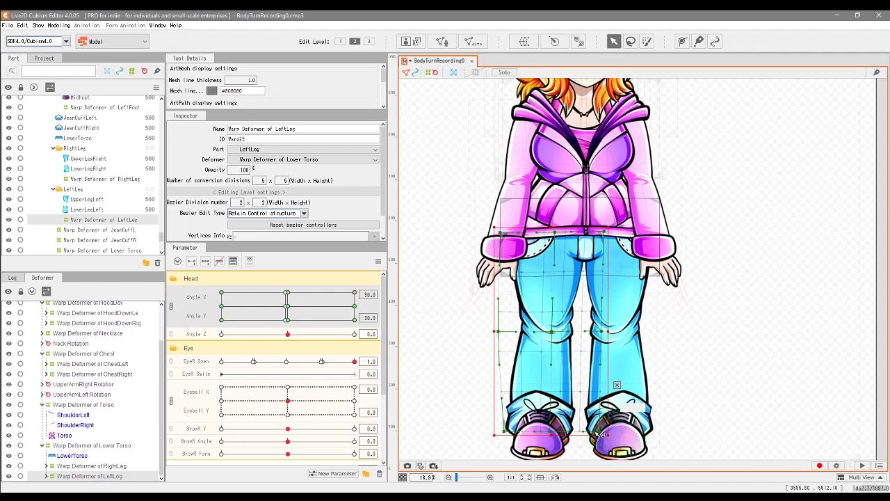
left_click_drag(601, 432, 603, 431)
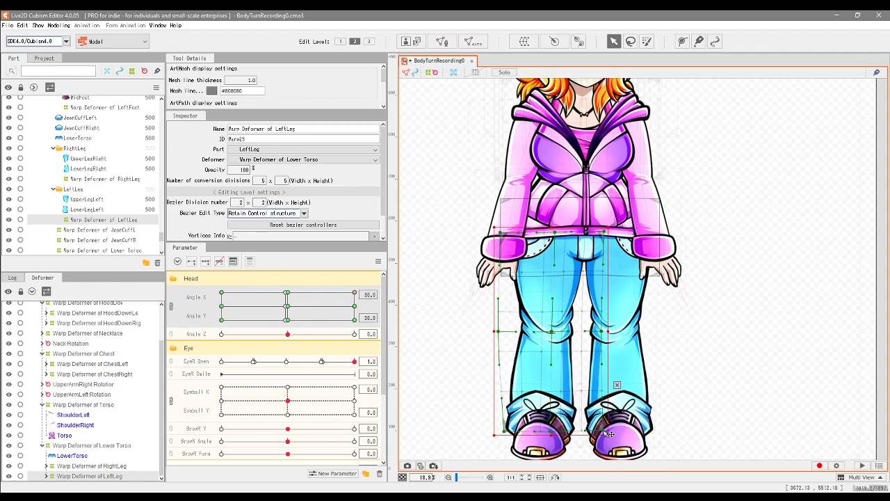
left_click_drag(358, 301, 372, 297)
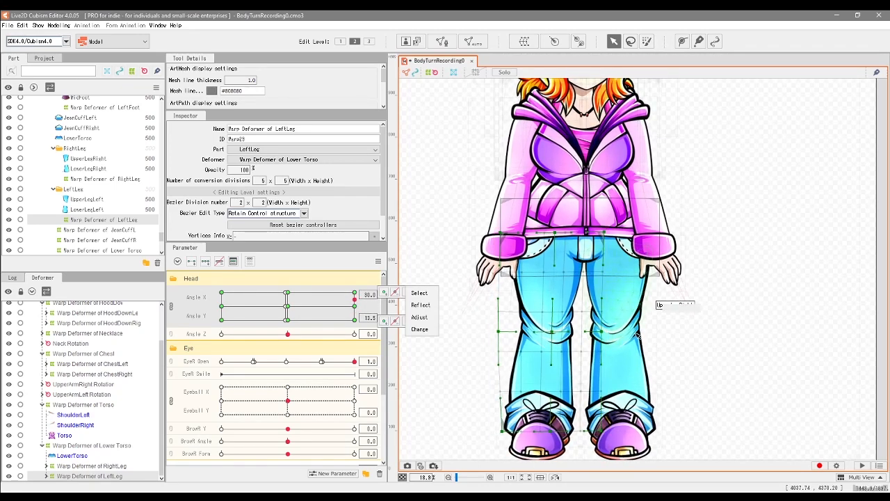
Step: Check the RightLeg warp deformer and the whole figure's turn from the centre to maximum Angle X and Angle Y
scroll(654, 320, "down", 3)
left_click(356, 306)
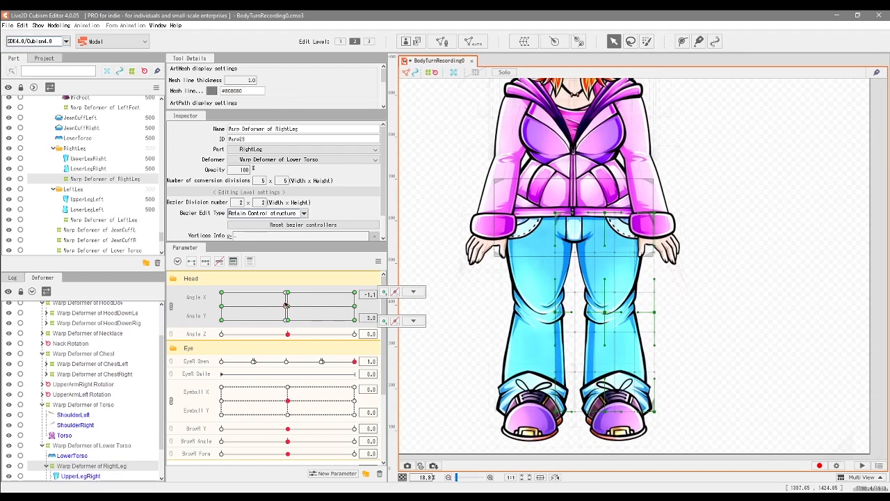
left_click_drag(357, 306, 361, 301)
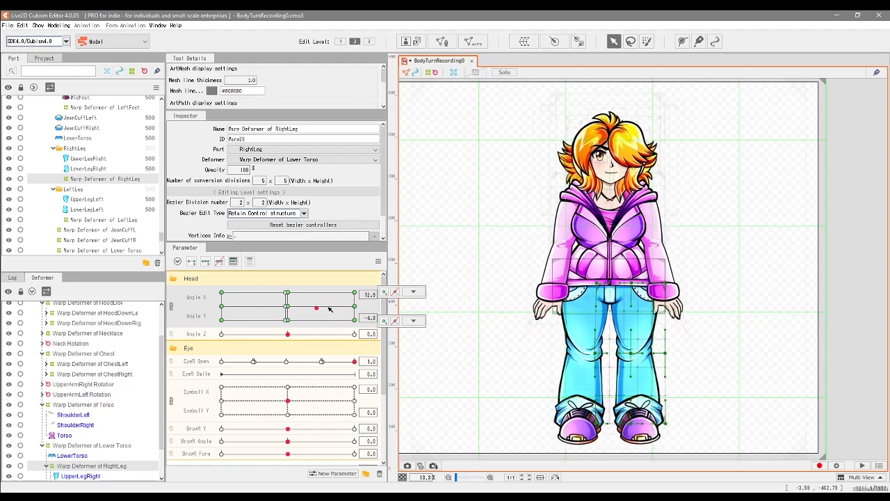
left_click_drag(301, 307, 354, 307)
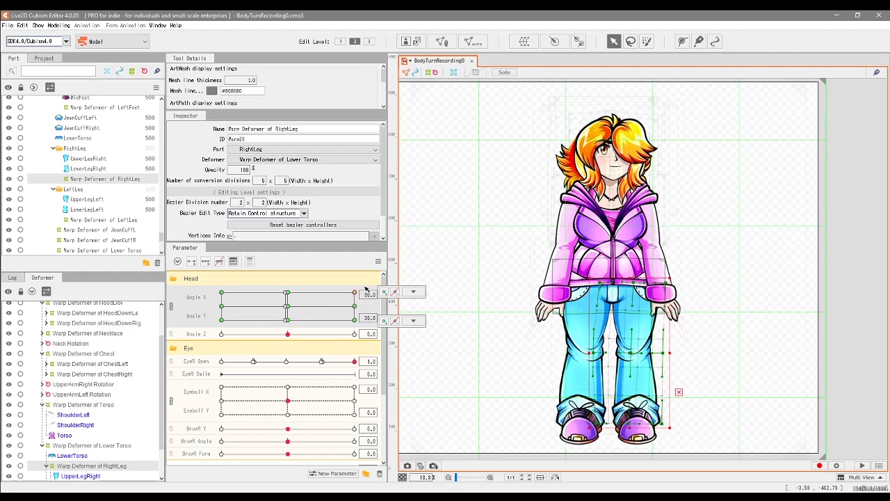
Step: Collapse the Lower Torso and Torso branches and check the body's motion between Angle Y 0 and 30 at Angle X 30
left_click(44, 445)
left_click(44, 437)
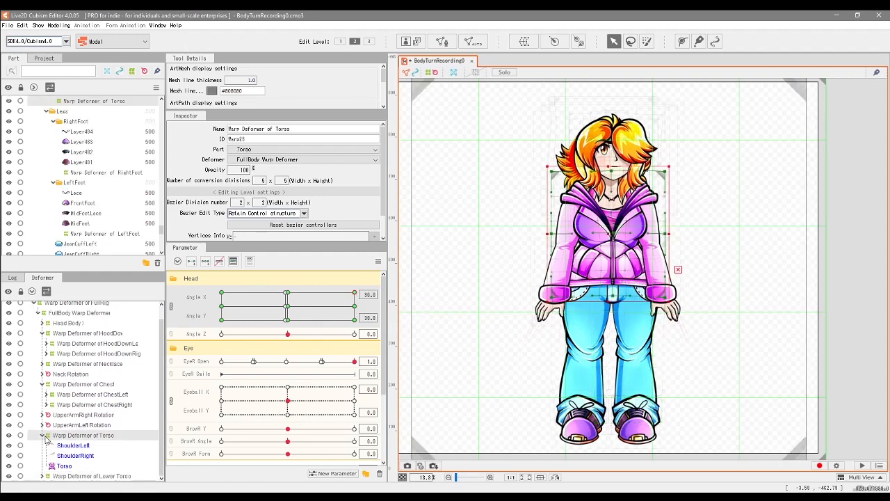
left_click(43, 436)
left_click(355, 307)
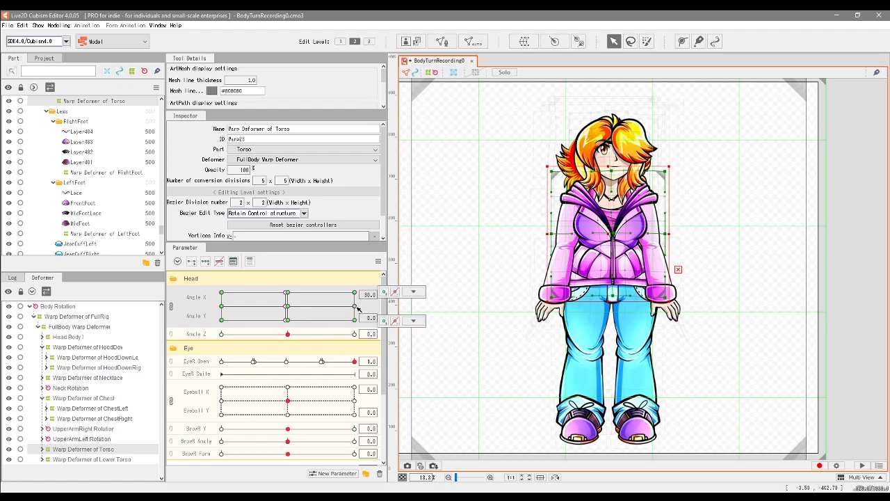
left_click_drag(325, 310, 365, 279)
Step: Expand the Lower Torso branch, inspect the RightFoot and RightLeg warp deformers, and check the leg's motion near Angle Y 30
left_click(115, 399)
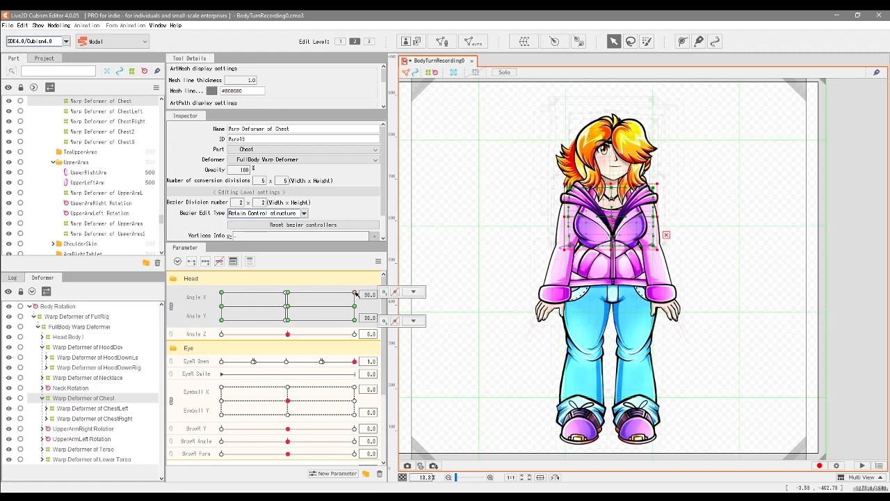
left_click(43, 459)
scroll(114, 465, "down", 2)
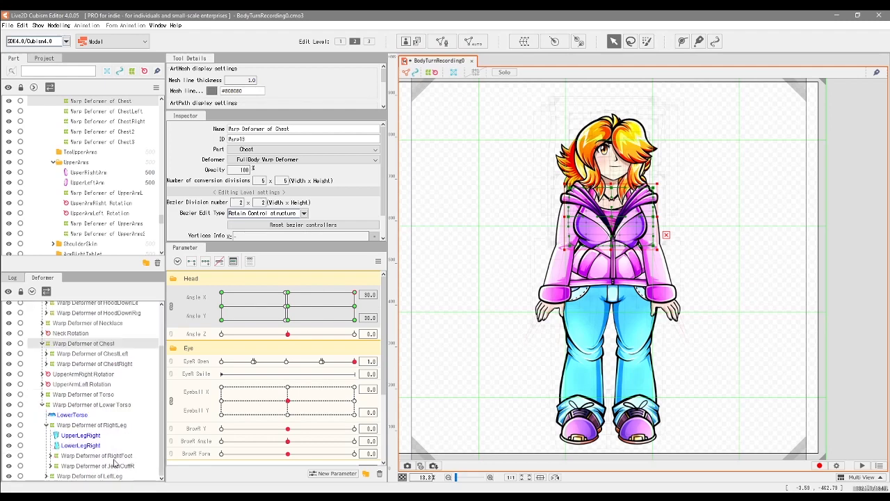
left_click(112, 457)
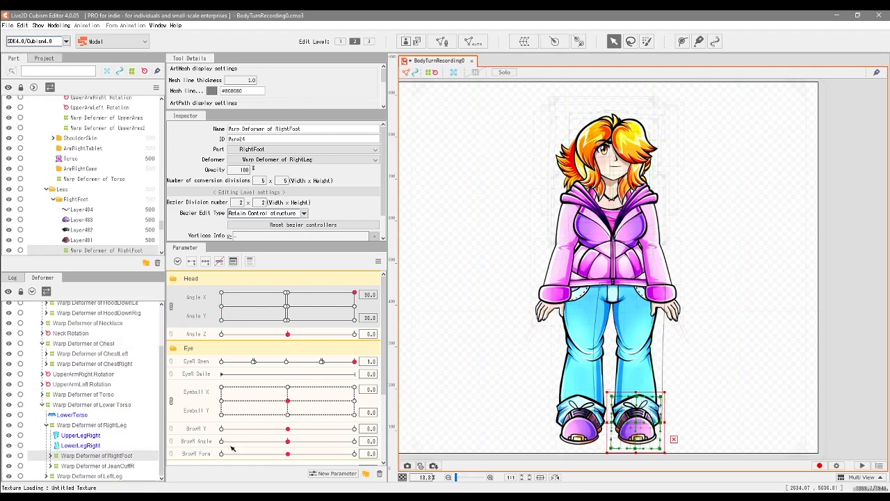
left_click(115, 425)
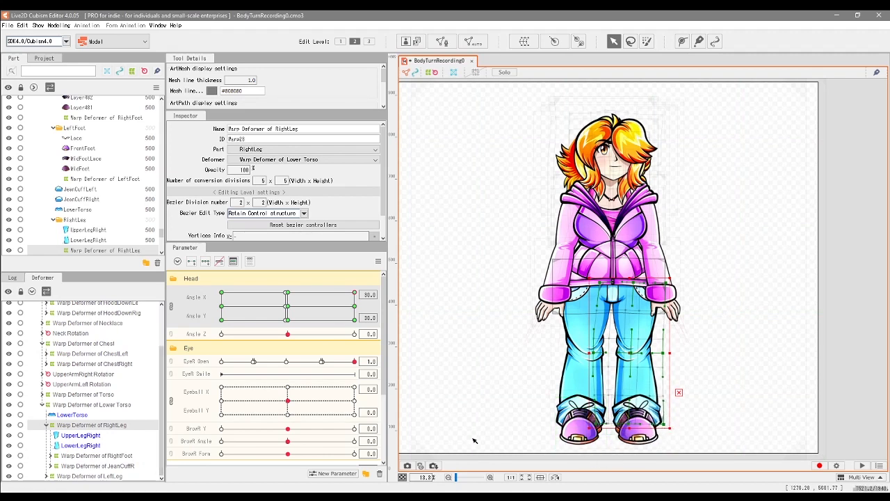
left_click_drag(356, 297, 367, 282)
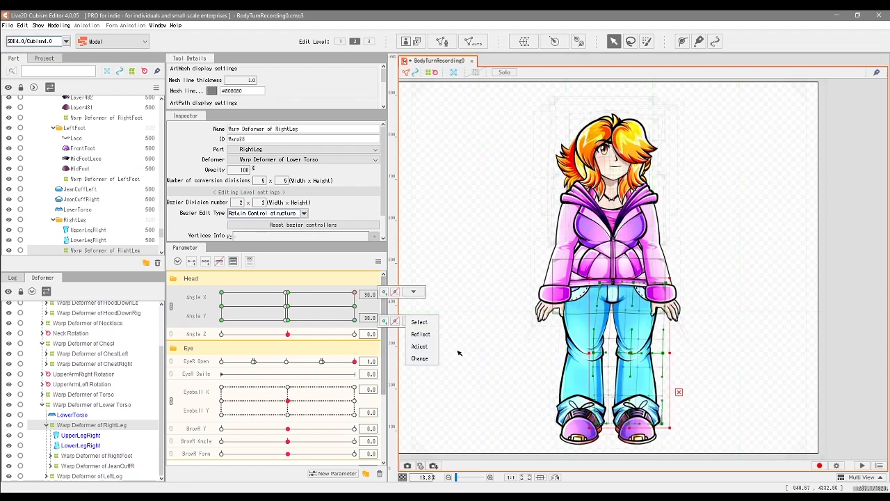
scroll(659, 444, "up", 3)
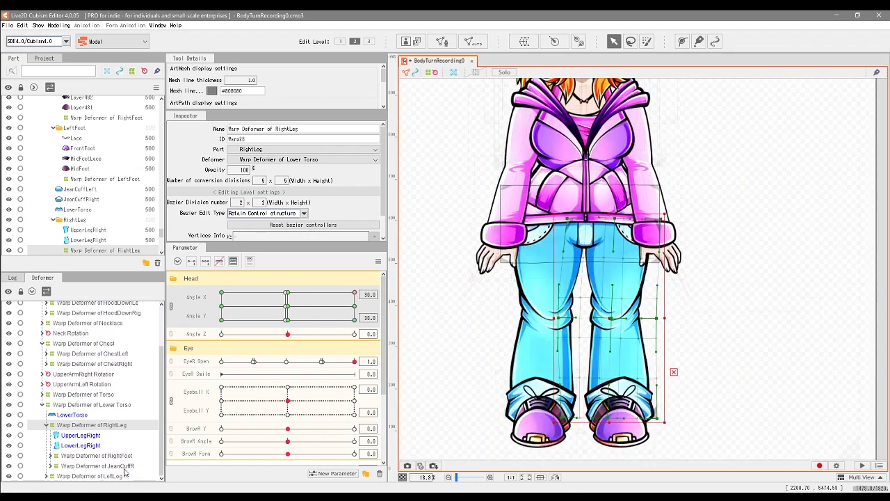
Step: Shift the bottom outer corner of the LeftLeg warp deformer slightly left at Angle X 30 and Angle Y 30, and check the motion
left_click(124, 476)
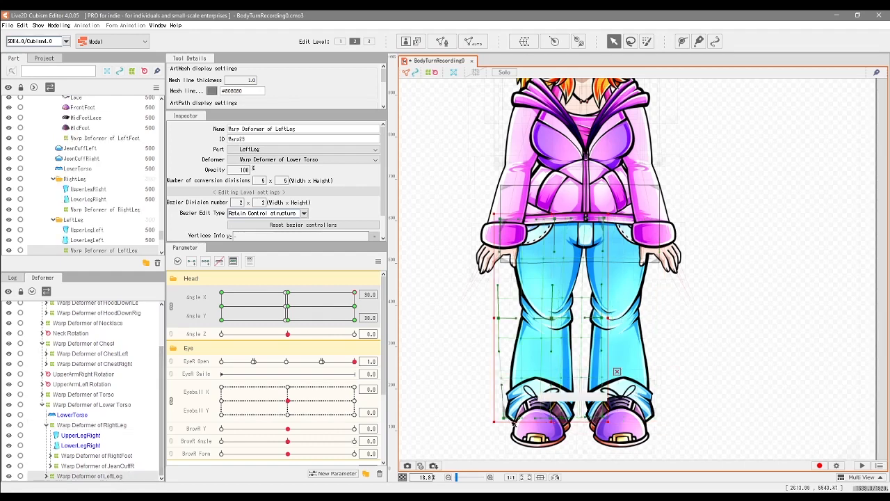
left_click_drag(505, 419, 503, 419)
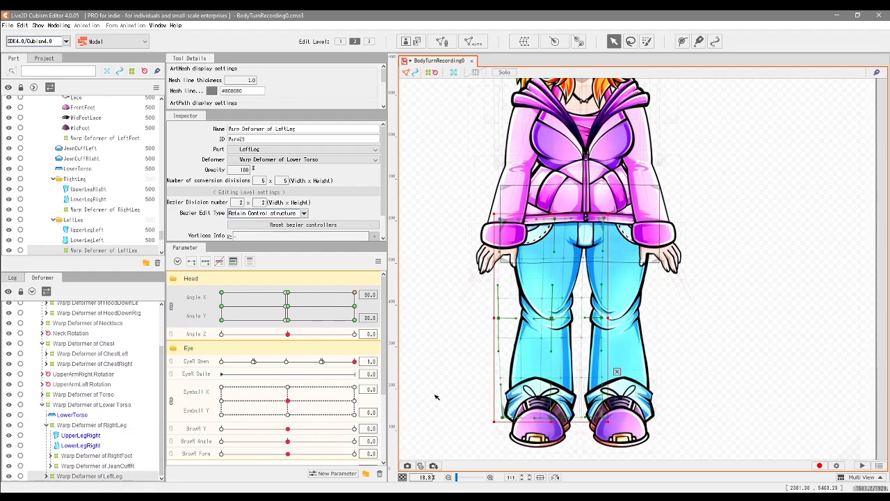
left_click_drag(354, 302, 388, 294)
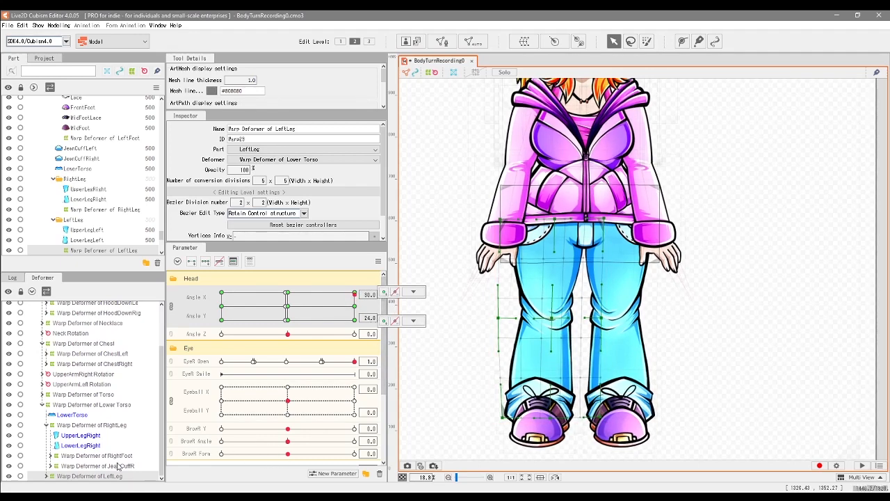
Step: Select the RightLeg and LeftLeg warp deformers together and compare their shapes at Angle Y 0 and 30 with Angle X at 30
left_click(90, 476)
left_click(355, 307)
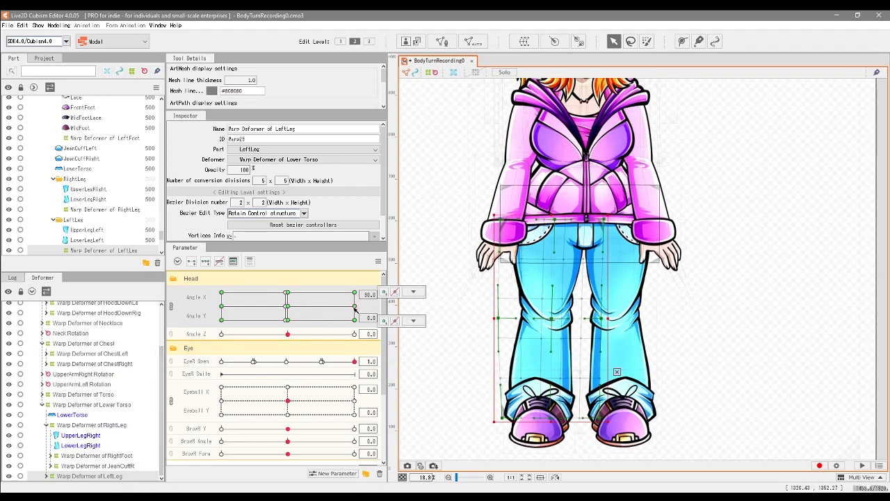
left_click(127, 458, "ctrl")
left_click(141, 458, "ctrl")
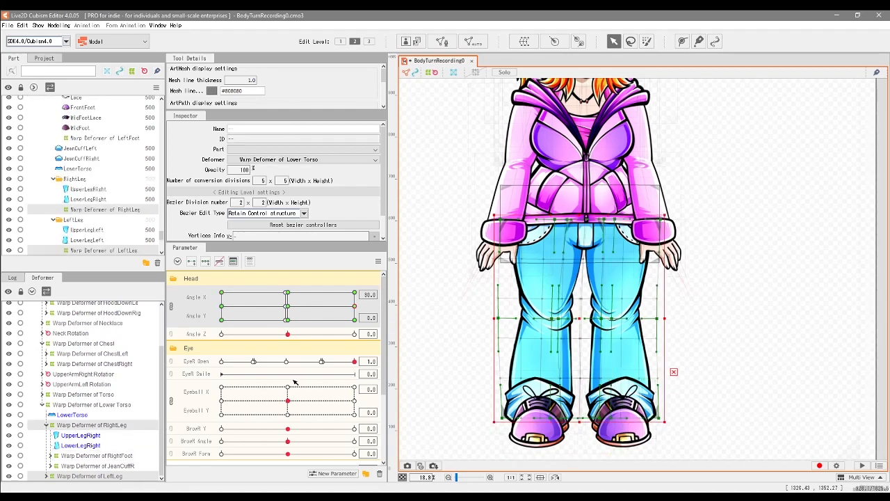
left_click(355, 293)
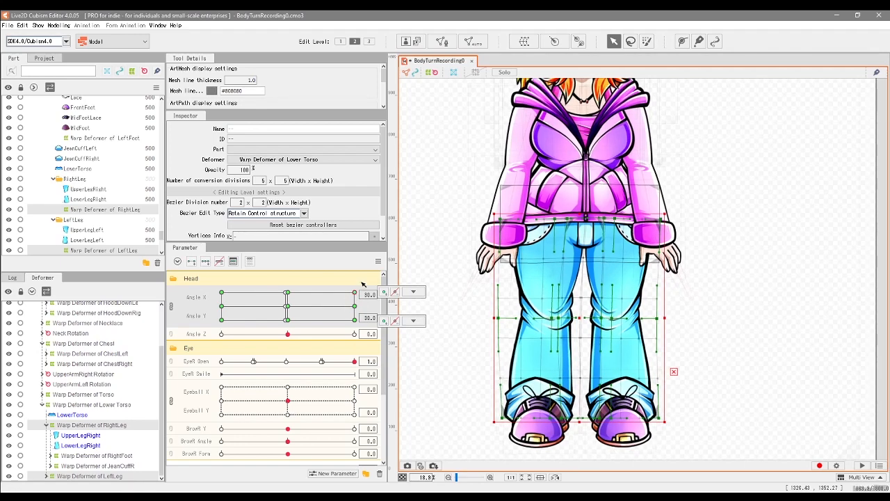
Step: Switch the pose to Angle X 30 and Angle Y -30 and collapse the Lower Torso branch in the deformer hierarchy
scroll(581, 322, "down", 4)
scroll(581, 321, "up", 1)
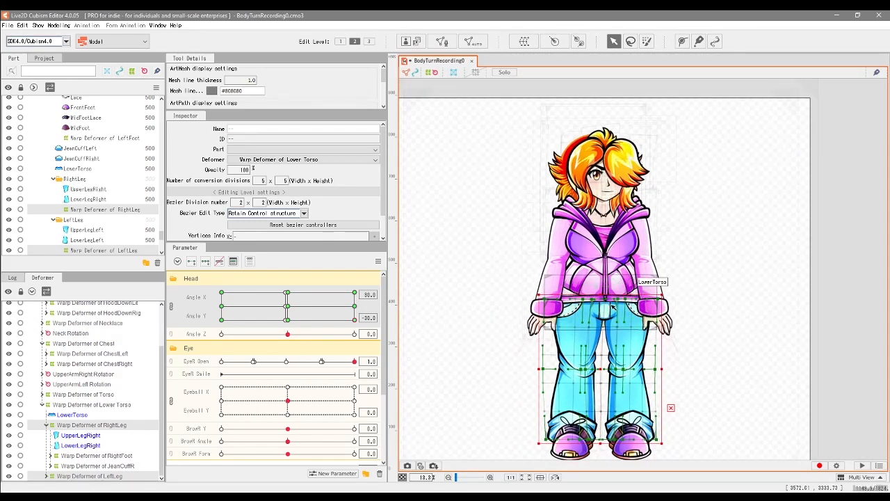
scroll(539, 316, "up", 2)
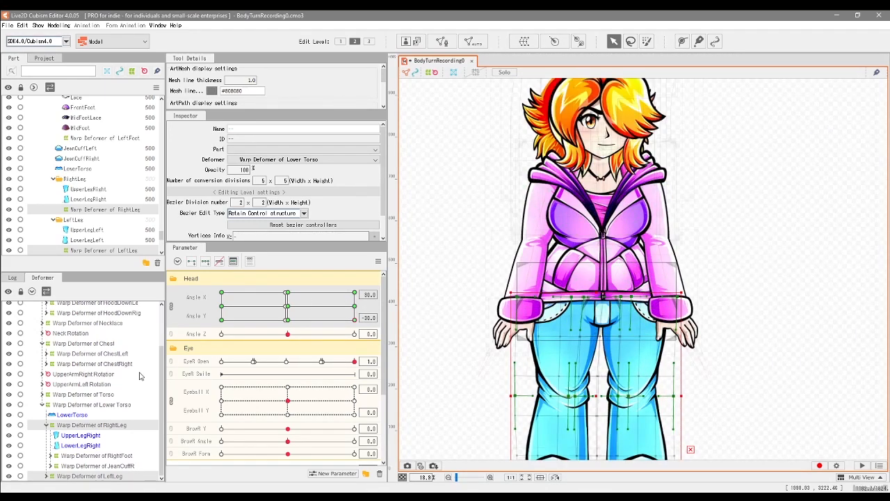
left_click(41, 404)
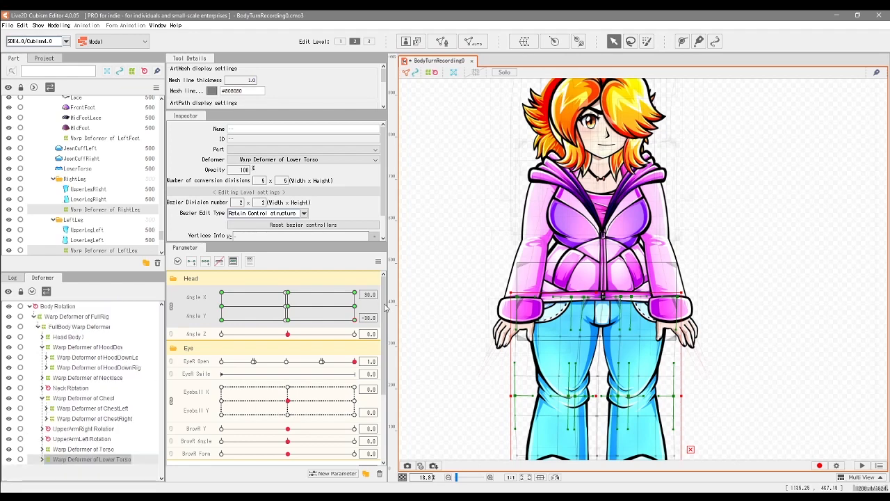
Step: Collapse the Chest branch and raise both upper corners of the HoodDown warp deformer slightly at Angle X 30 and Angle Y -30
mouse_move(356, 321)
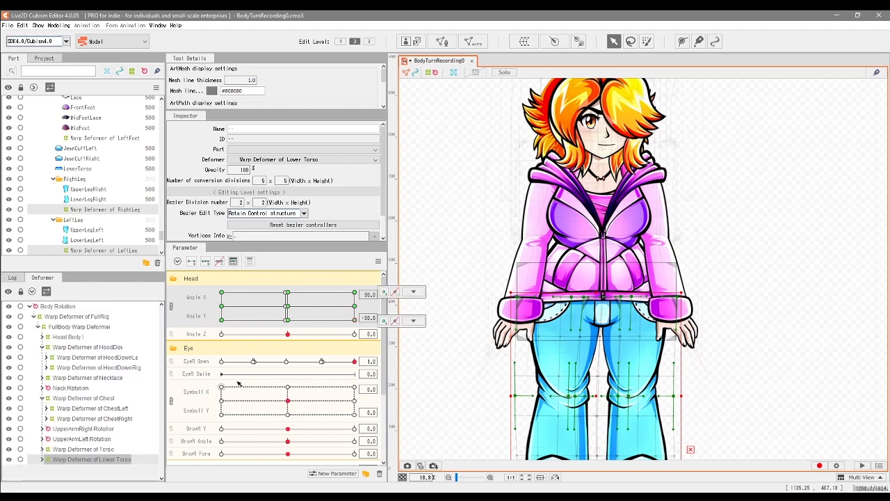
left_click(43, 397)
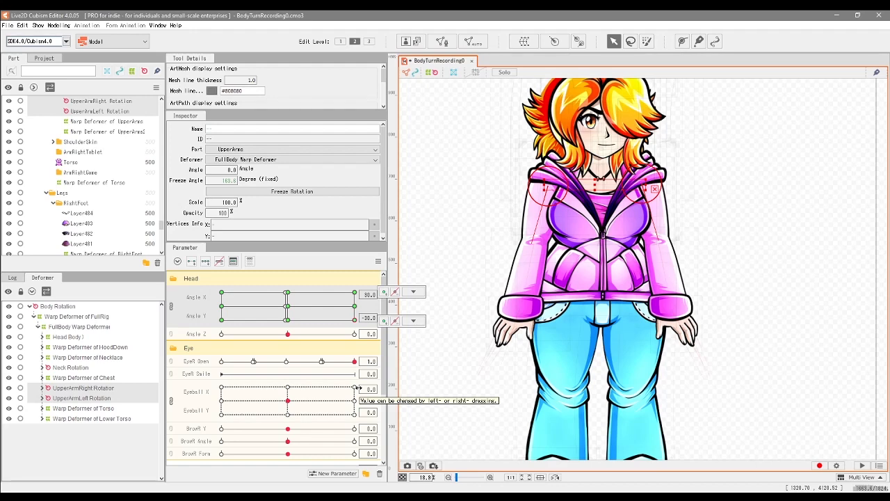
left_click(122, 347)
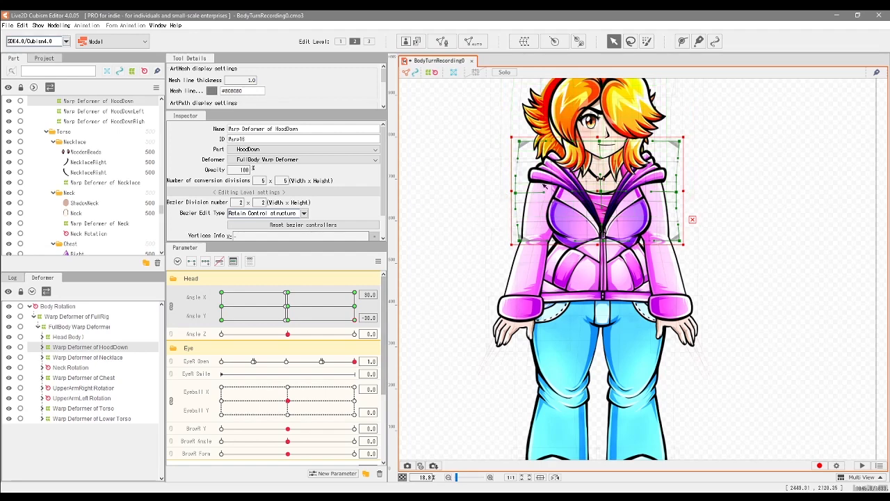
left_click_drag(521, 142, 523, 138)
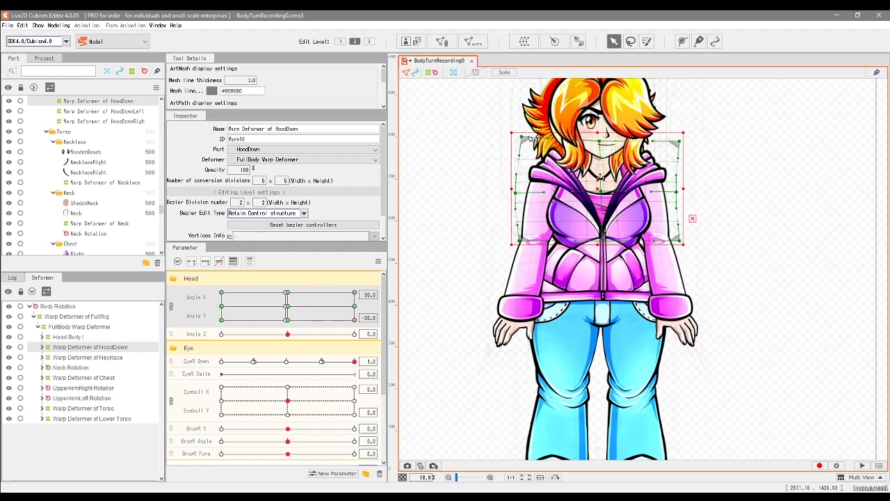
left_click_drag(686, 144, 683, 140)
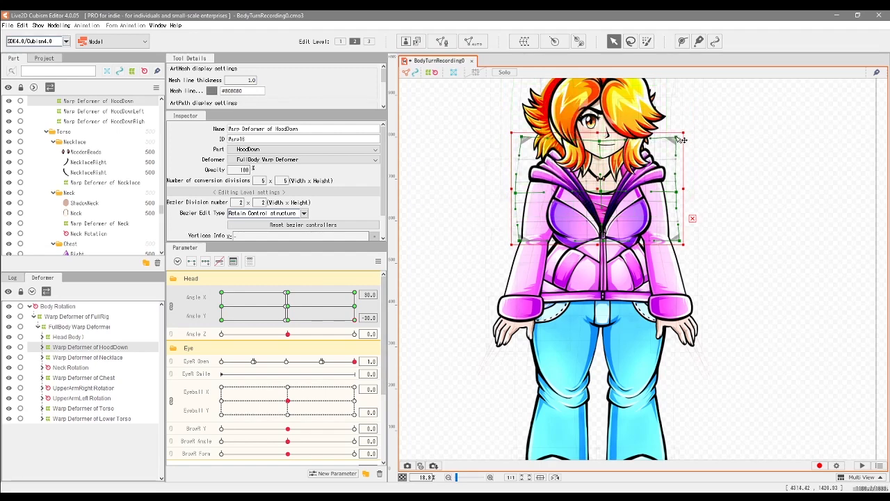
Step: Move the lower middle control points of the Torso warp deformer slightly down at Angle X 30 and Angle Y -30, checking the motion
scroll(603, 247, "up", 2)
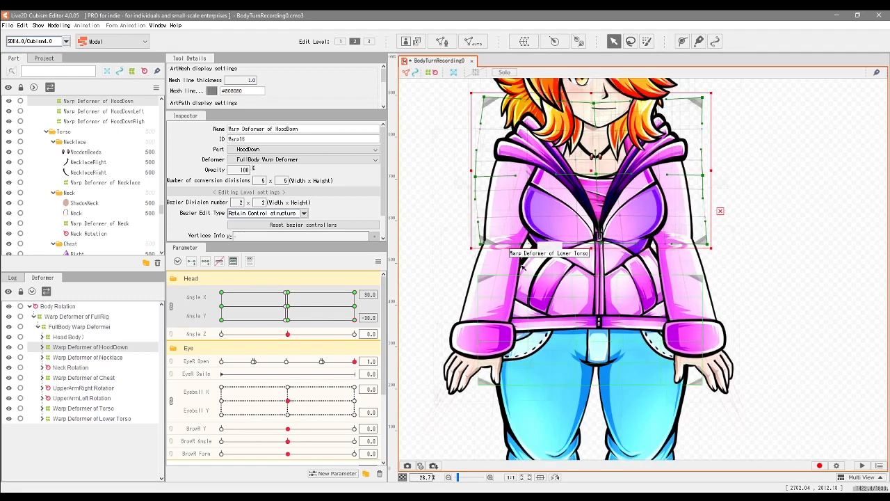
left_click(110, 379)
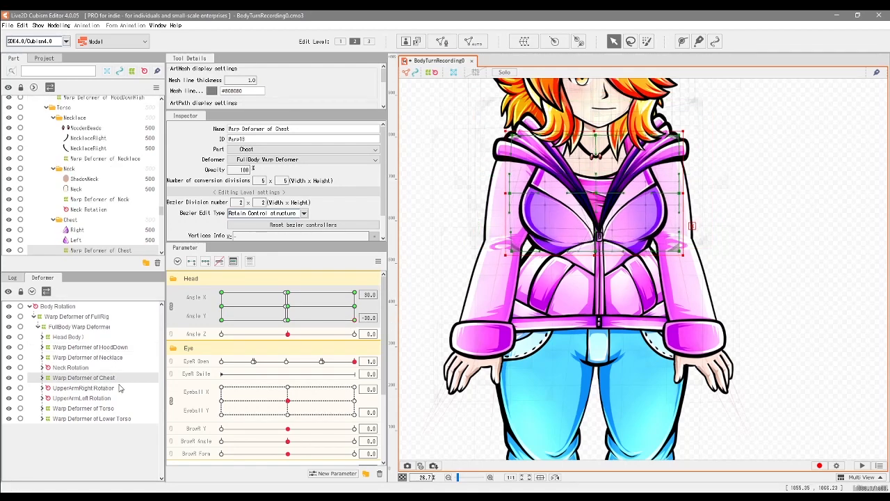
mouse_move(354, 319)
left_mouse_down()
mouse_move(361, 283)
mouse_move(363, 314)
left_mouse_up()
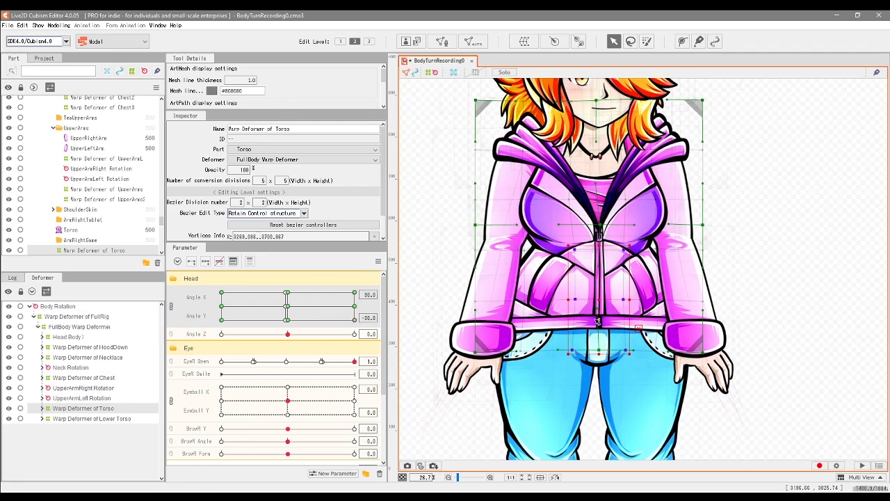
left_click_drag(600, 351, 601, 353)
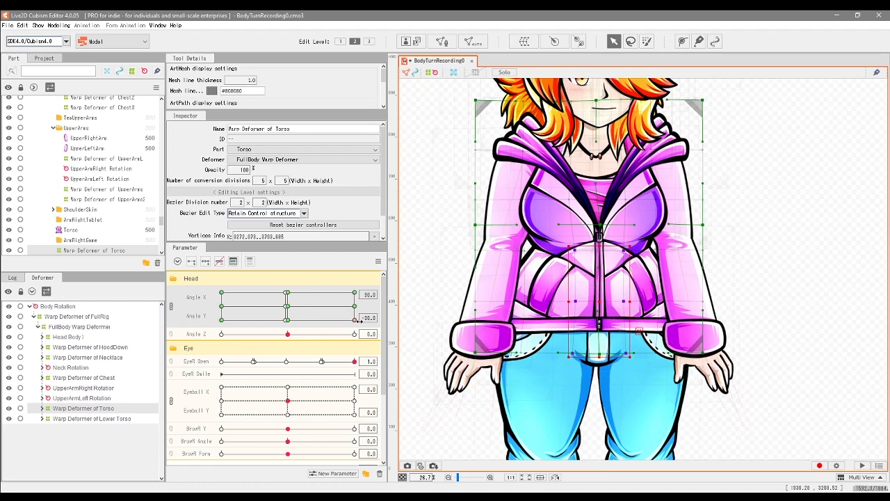
mouse_move(356, 320)
left_mouse_down()
mouse_move(365, 299)
mouse_move(365, 325)
left_mouse_up()
left_click_drag(600, 301, 601, 304)
Step: Move the middle control points of the Lower Torso warp deformer slightly up at Angle X 30 and Angle Y -30, and check the motion
left_click(92, 419)
left_click_drag(567, 263, 635, 414)
left_click_drag(599, 342, 599, 336)
scroll(608, 304, "down", 3)
mouse_move(353, 320)
left_mouse_down()
mouse_move(340, 295)
mouse_move(343, 325)
mouse_move(367, 285)
mouse_move(356, 332)
left_mouse_up()
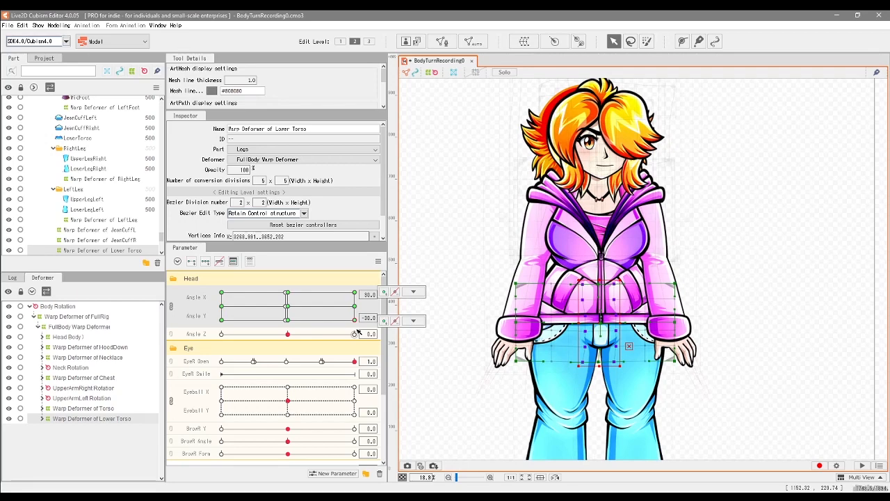
mouse_move(359, 331)
left_mouse_down()
mouse_move(331, 315)
mouse_move(370, 328)
mouse_move(372, 278)
mouse_move(300, 292)
mouse_move(299, 306)
mouse_move(316, 310)
mouse_move(286, 330)
mouse_move(362, 324)
mouse_move(306, 313)
mouse_move(363, 317)
left_mouse_up()
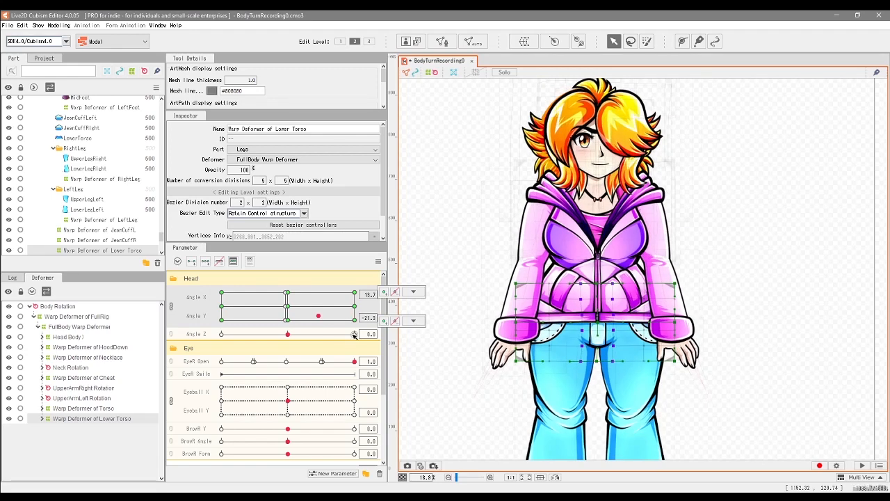
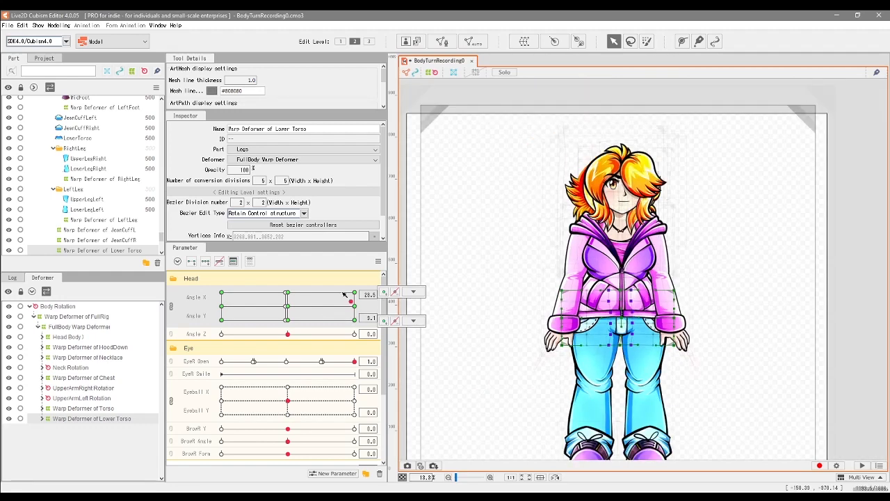
Step: Examine the full-body turn across the Angle X and Angle Y range, ending at Angle X -30 and Angle Y 0
left_click_drag(345, 297, 328, 307)
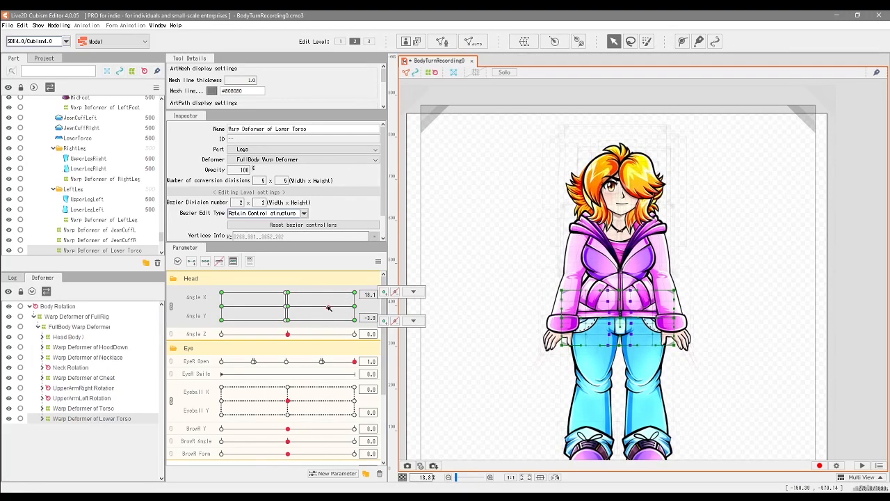
left_click_drag(633, 344, 611, 320)
left_click_drag(329, 307, 217, 287)
left_click_drag(205, 318, 287, 324)
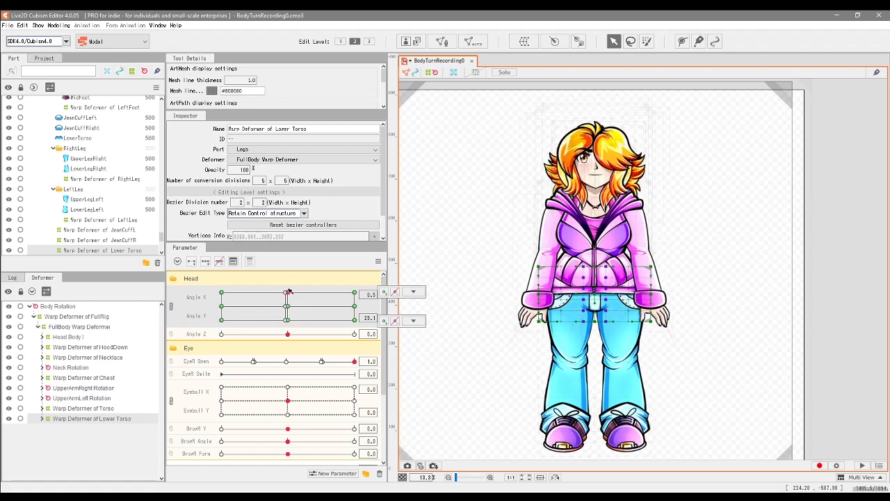
left_click_drag(289, 322, 355, 325)
left_click_drag(290, 324, 356, 345)
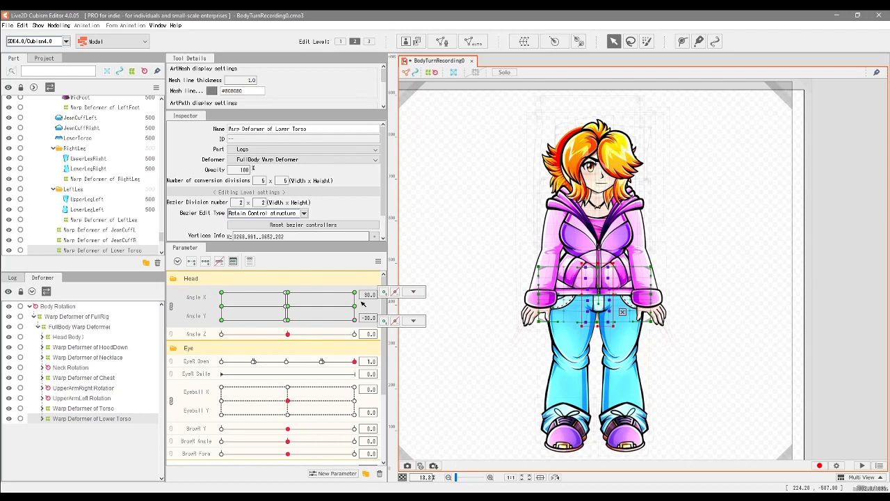
left_click_drag(350, 325, 272, 327)
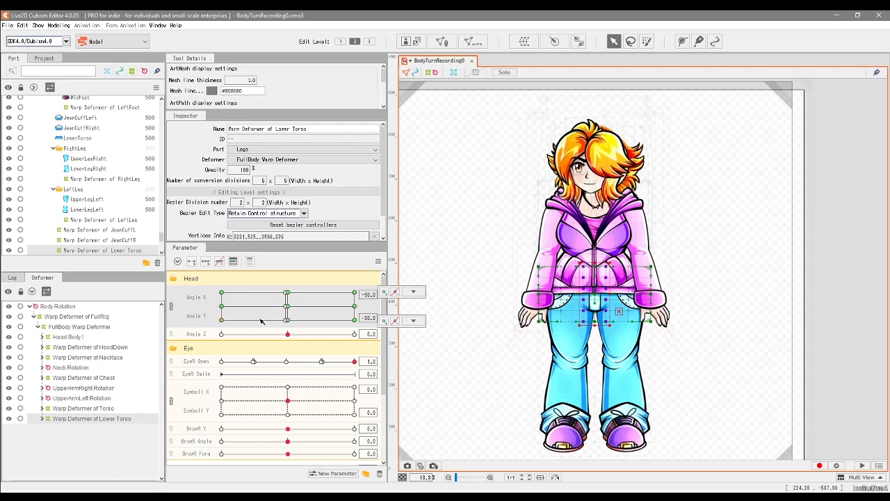
left_click_drag(349, 305, 209, 307)
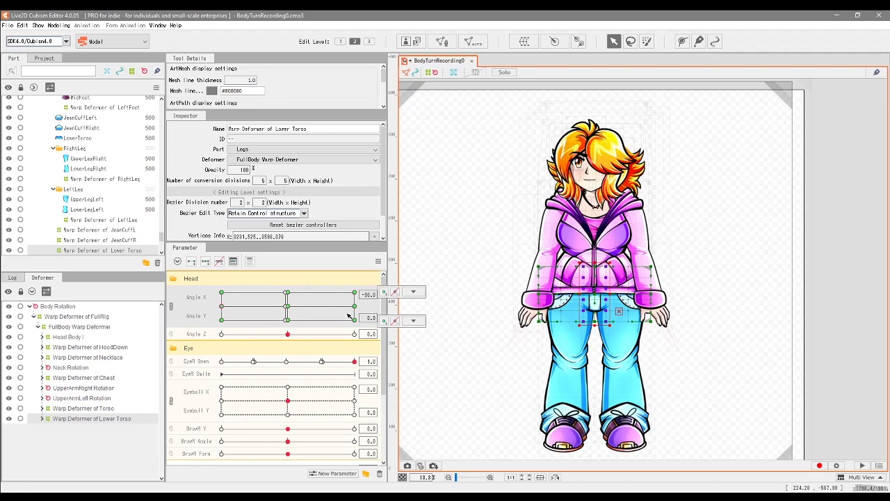
left_click_drag(346, 304, 289, 286)
left_click_drag(285, 327, 221, 306)
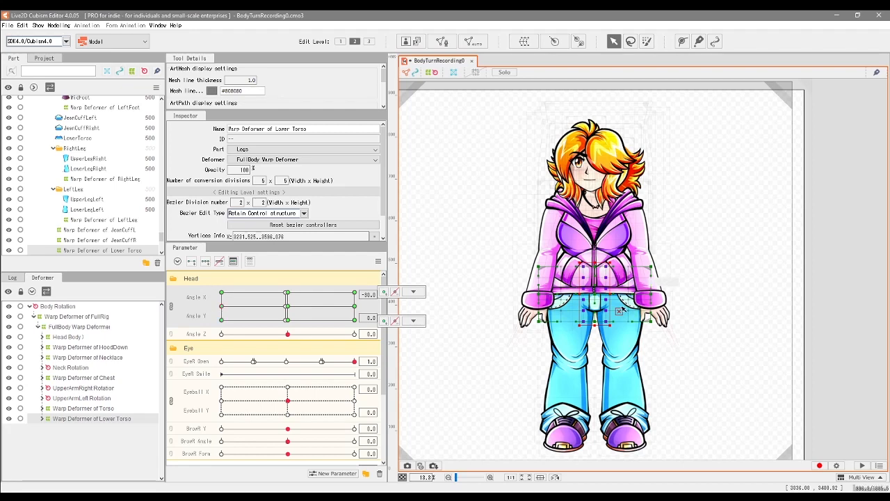
Step: Inspect the hood, necklace, neck, chest, upper arm, torso and lower torso deformers one by one at Angle X -30 and Angle Y 0
scroll(620, 313, "up", 2)
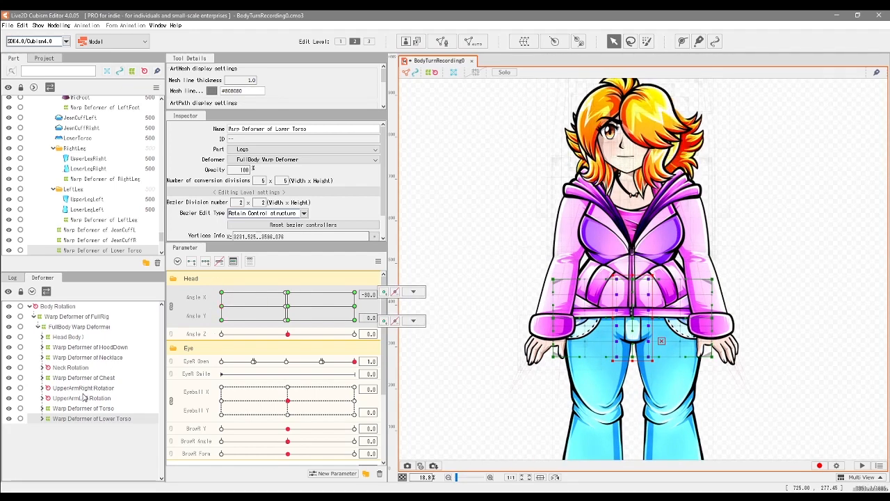
left_click(90, 348)
left_click(86, 357)
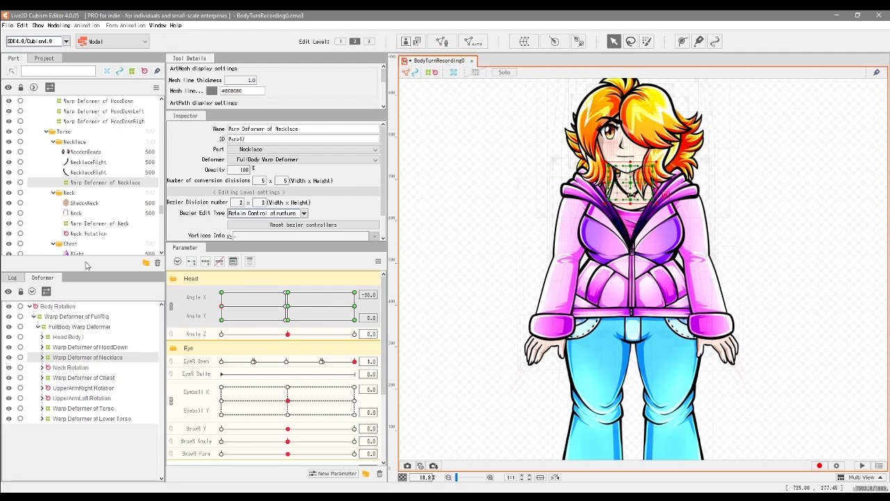
left_click(70, 368)
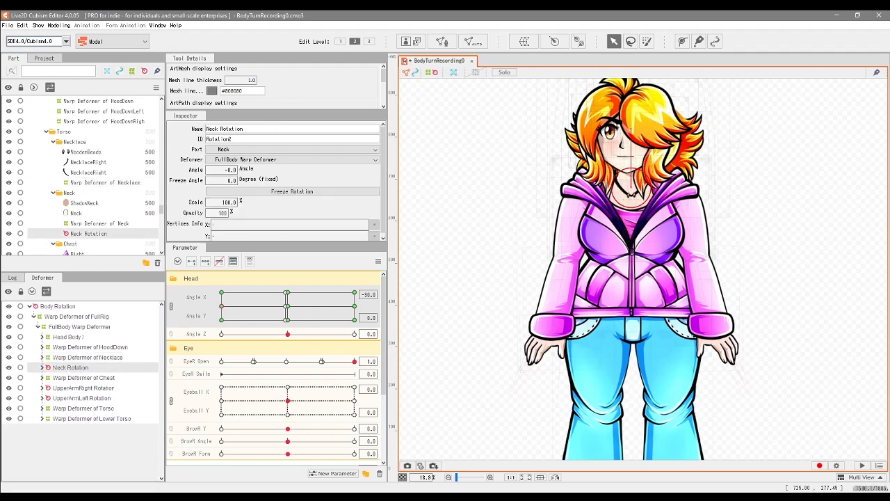
left_click(84, 378)
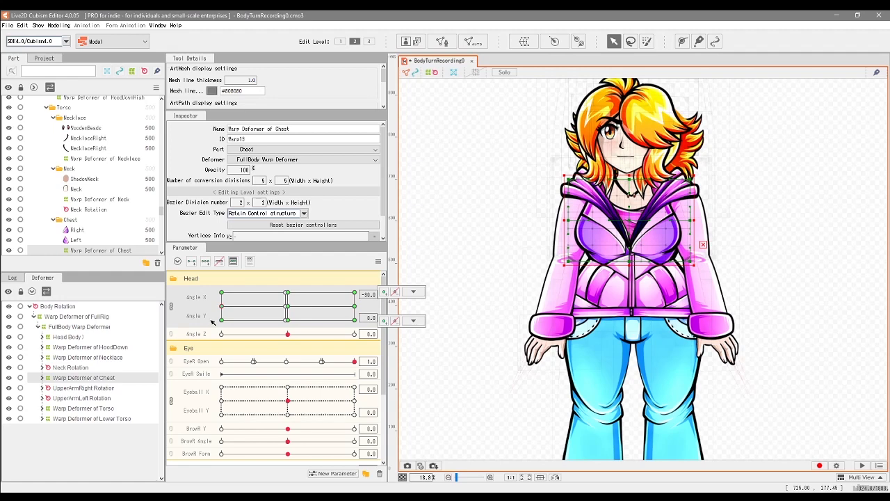
left_click(96, 390)
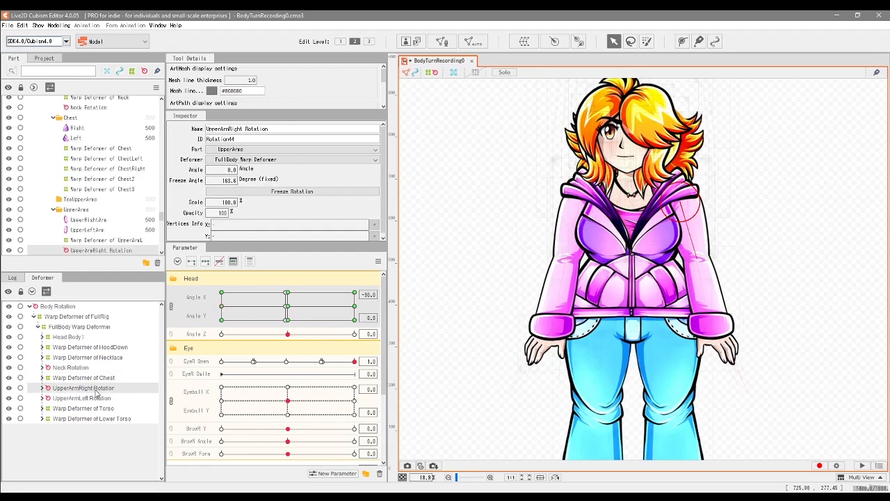
left_click(82, 398)
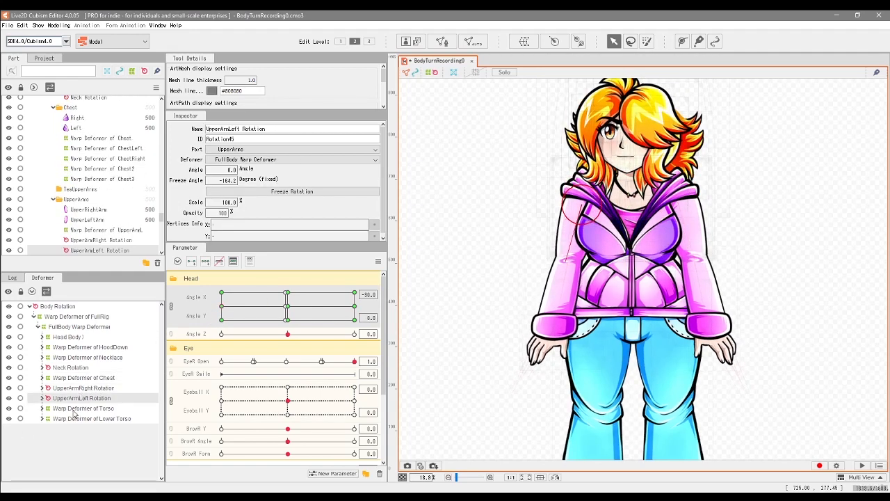
left_click(75, 410)
left_click(82, 421)
Step: Shift the middle control points of the Torso warp deformer slightly left at Angle X -30 and Angle Y 0, checking the motion
left_click(111, 410)
left_click_drag(222, 307, 196, 307)
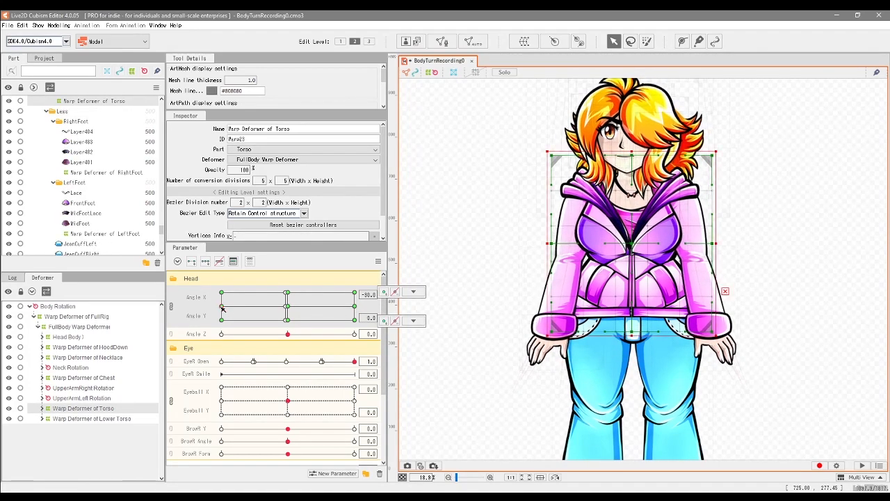
scroll(619, 298, "up", 2)
left_click(634, 225)
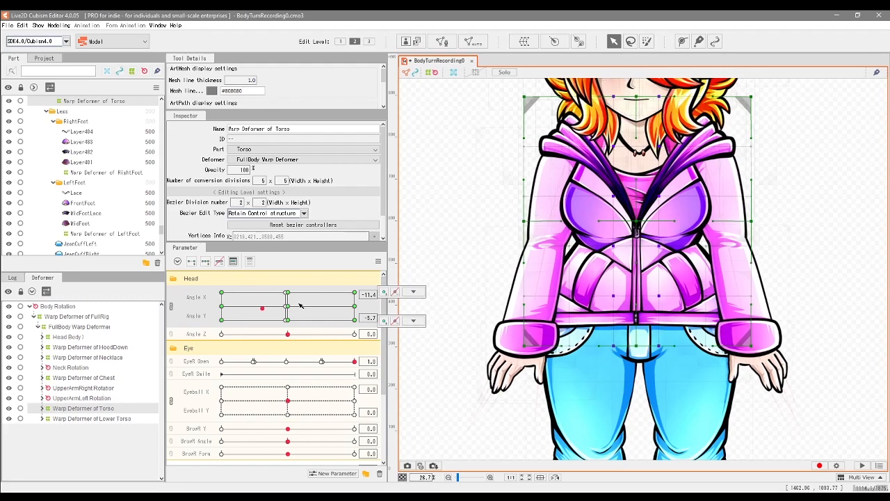
Step: Expand the Chest and ChestRight branches and examine the Chest, ChestLeft and ChestRight warp deformers around Angle X -30 and Angle Y 0
left_click(90, 378)
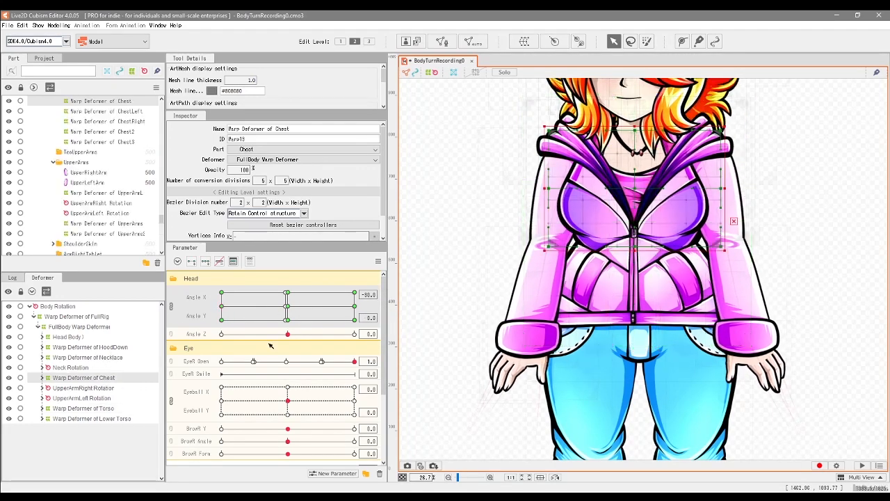
scroll(647, 215, "up", 2)
left_click_drag(642, 217, 648, 288)
left_click(42, 377)
left_click(73, 389)
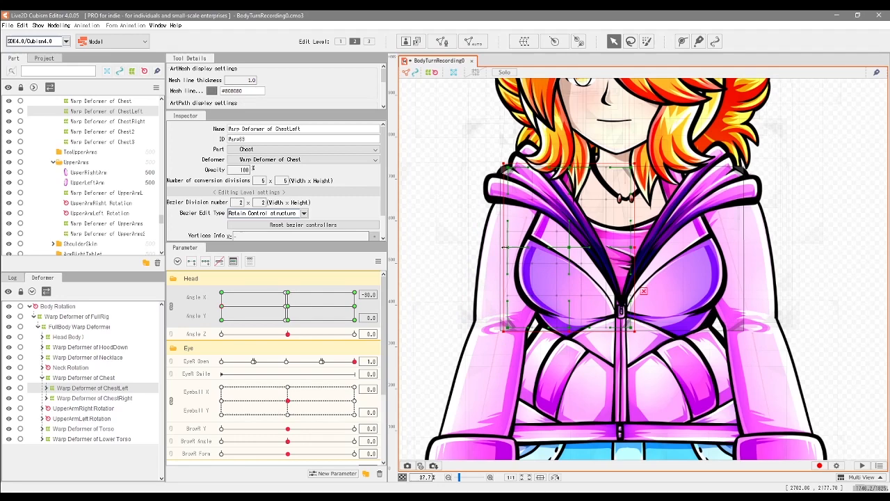
left_click(94, 398)
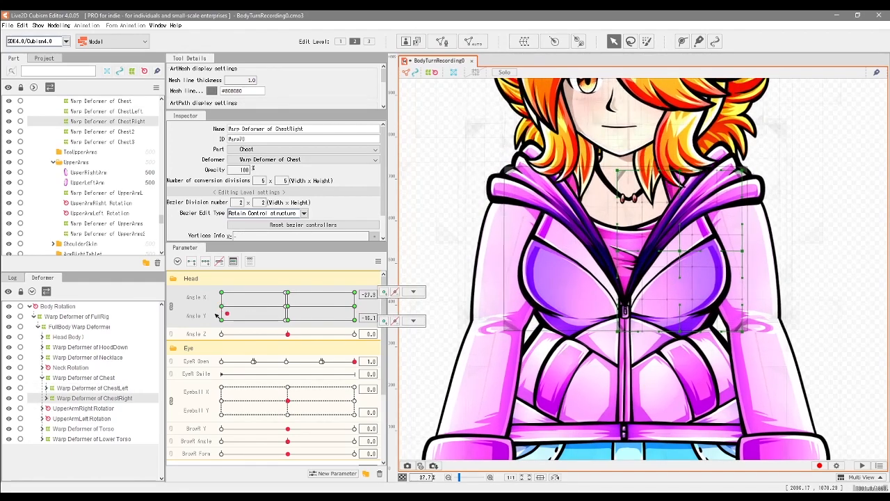
mouse_move(245, 309)
left_mouse_down()
mouse_move(254, 312)
mouse_move(221, 306)
left_mouse_up()
left_click(47, 398)
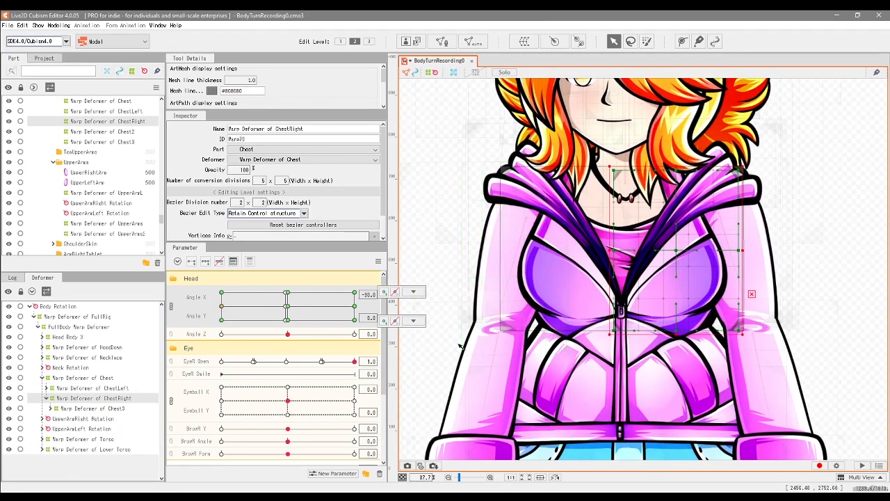
Step: Check the chest motion, and nudge the ChestRight warp deformer's control points near the zipper at Angle X -30 and Angle Y 0
left_click_drag(293, 309, 356, 309)
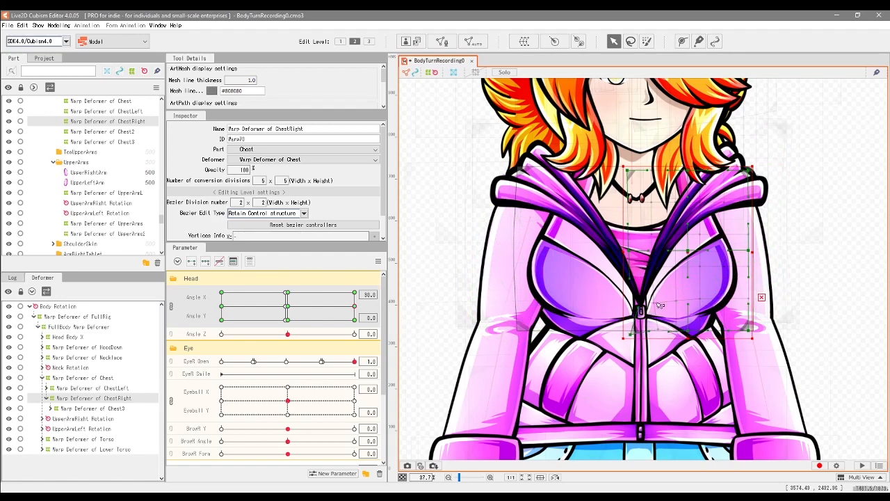
left_click(290, 308)
mouse_move(355, 312)
left_mouse_down()
mouse_move(367, 344)
mouse_move(369, 305)
mouse_move(360, 348)
mouse_move(287, 327)
left_mouse_up()
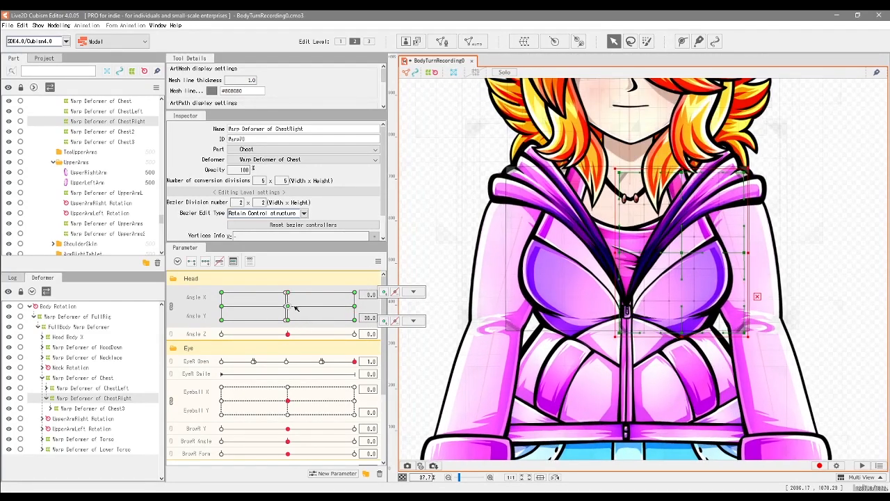
left_click_drag(288, 299, 368, 330)
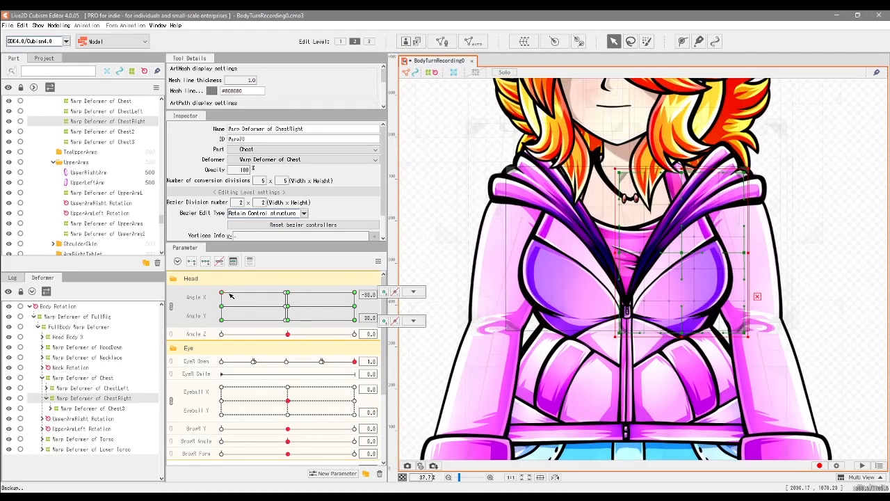
left_click_drag(295, 309, 371, 303)
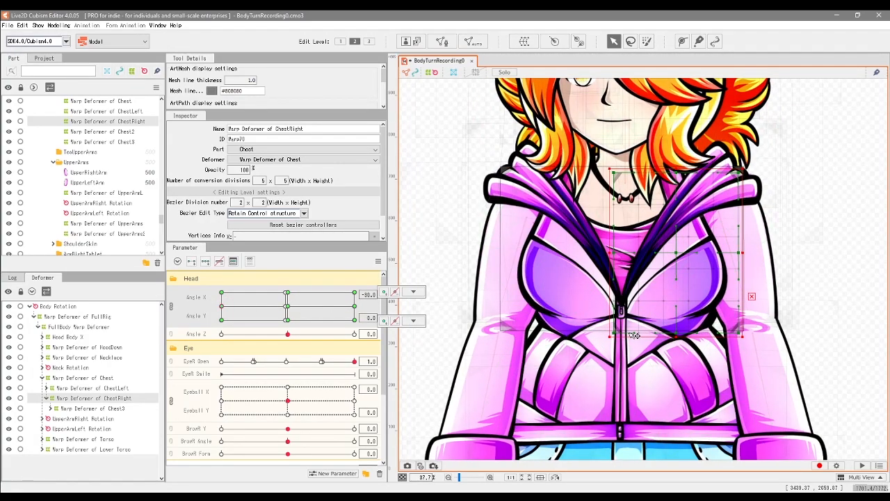
left_click_drag(345, 313, 221, 305)
double_click(637, 256)
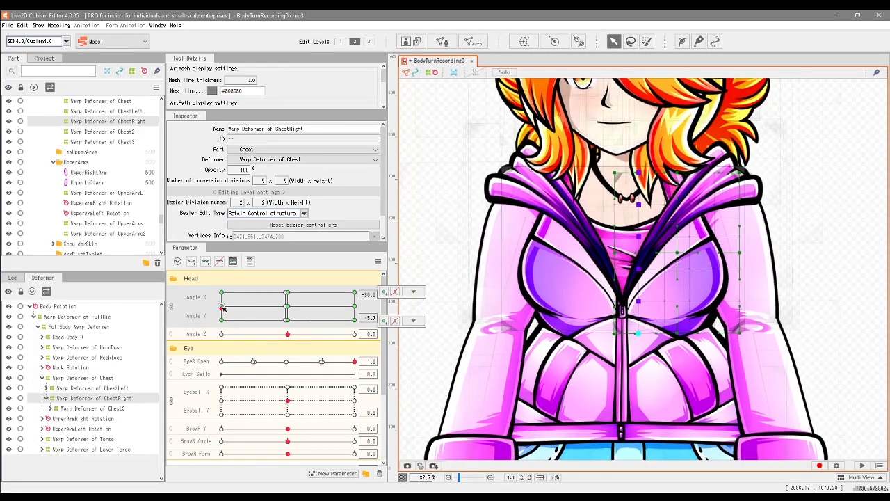
mouse_move(226, 306)
left_mouse_down()
mouse_move(362, 302)
mouse_move(227, 297)
mouse_move(221, 307)
left_mouse_up()
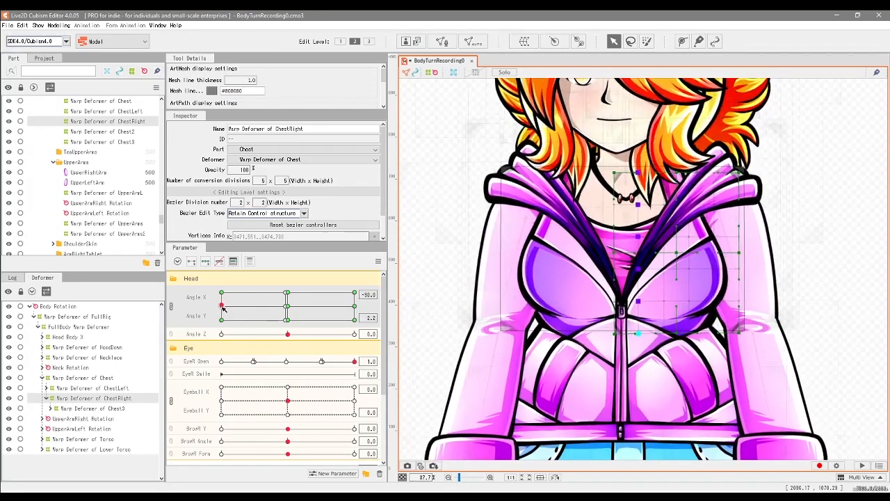
Step: Move the central control points of the Torso warp deformer slightly further left at Angle X -30 and Angle Y 0, checking the motion
left_click(117, 387)
left_click(586, 309)
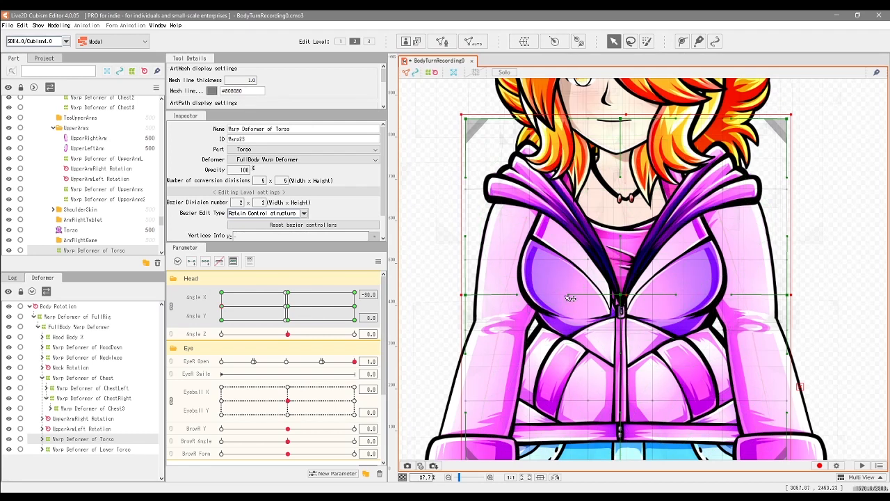
left_click_drag(585, 254, 592, 332)
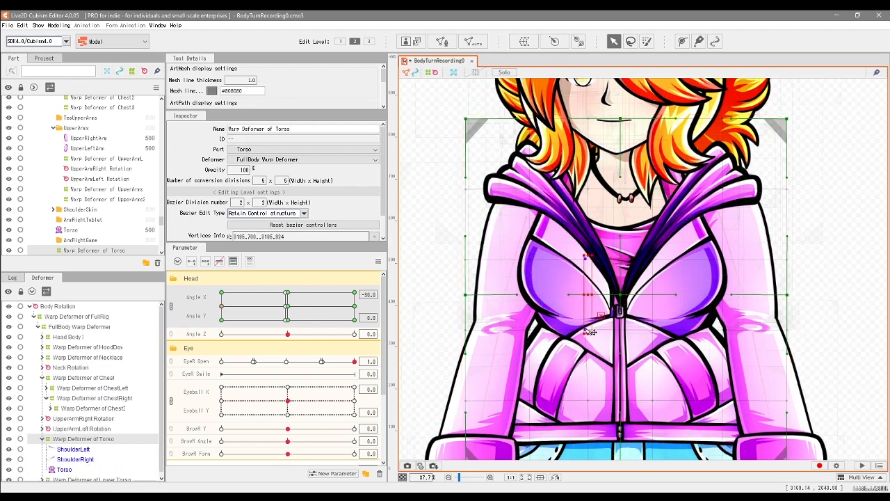
mouse_move(222, 307)
left_mouse_down()
mouse_move(247, 308)
mouse_move(217, 313)
left_mouse_up()
left_click_drag(585, 402, 582, 401)
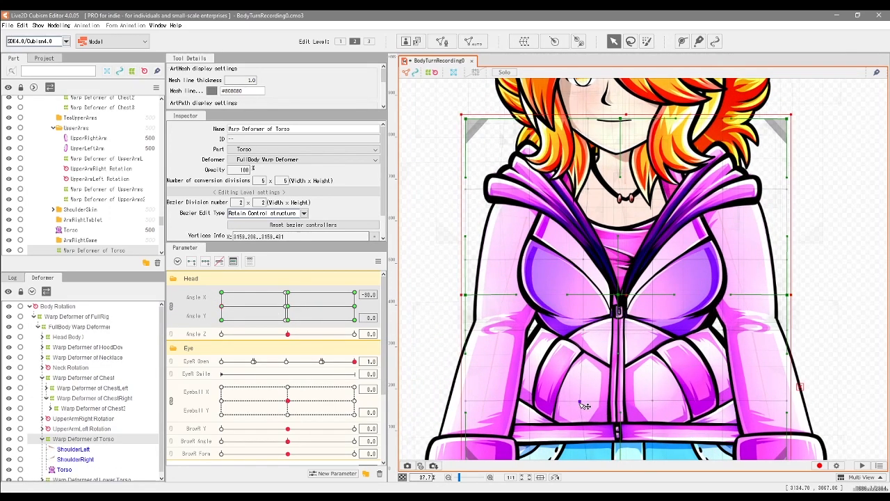
left_click_drag(656, 402, 646, 368)
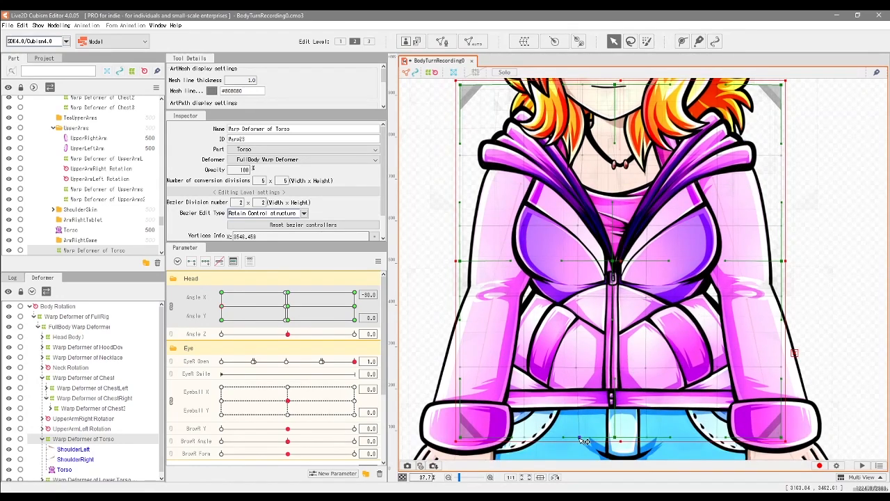
left_click_drag(289, 309, 220, 307)
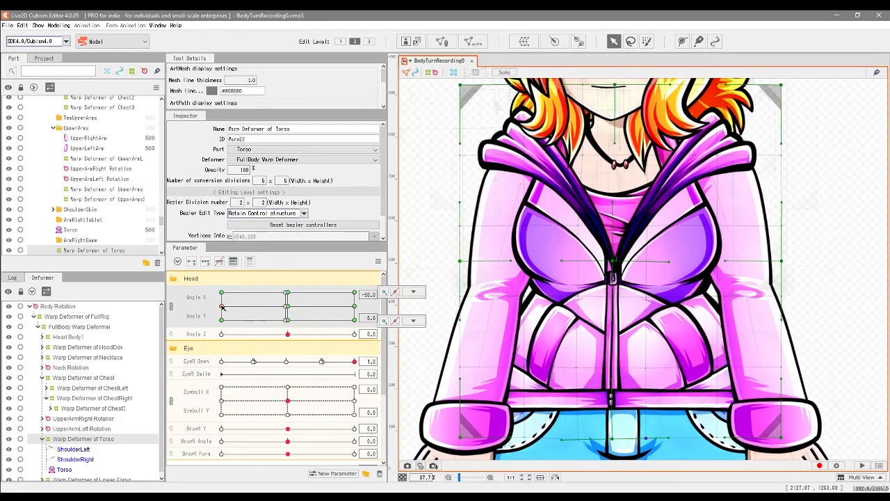
left_click_drag(288, 308, 221, 306)
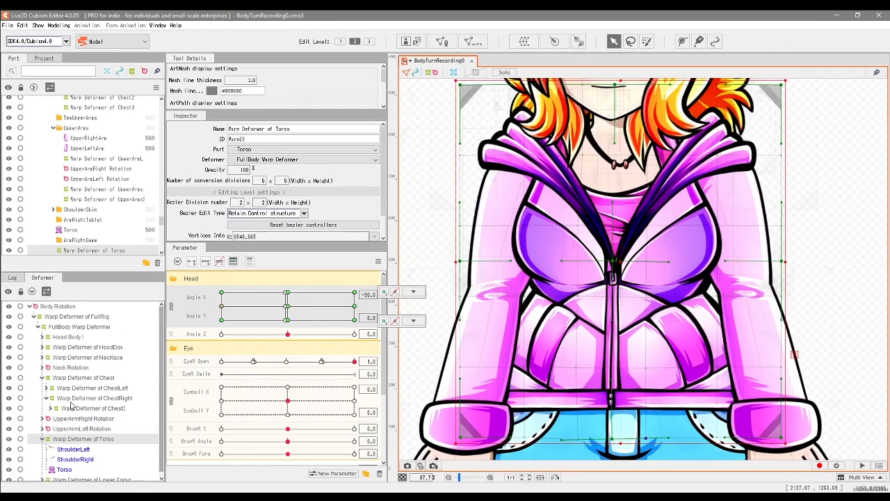
Step: Inspect the ChestLeft, ChestRight, HoodDown and Torso warp deformers while moving Angle X to and from -30
left_click(110, 388)
left_click(110, 398)
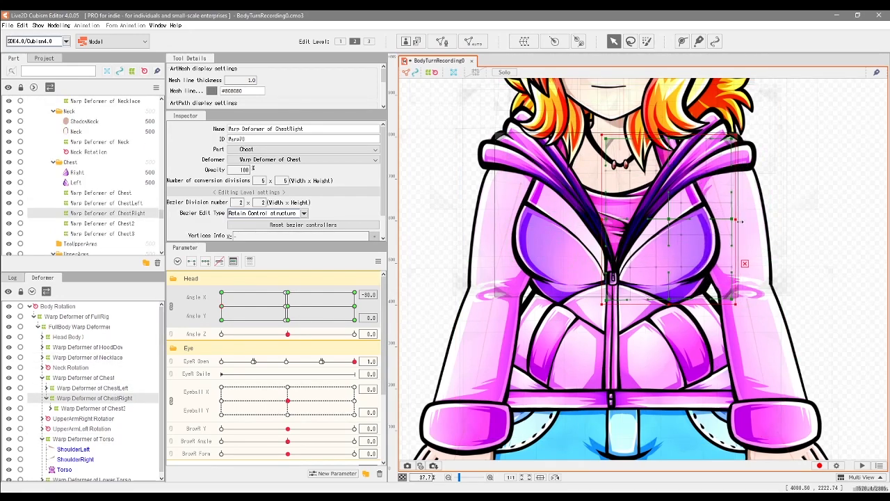
left_click_drag(221, 306, 193, 311)
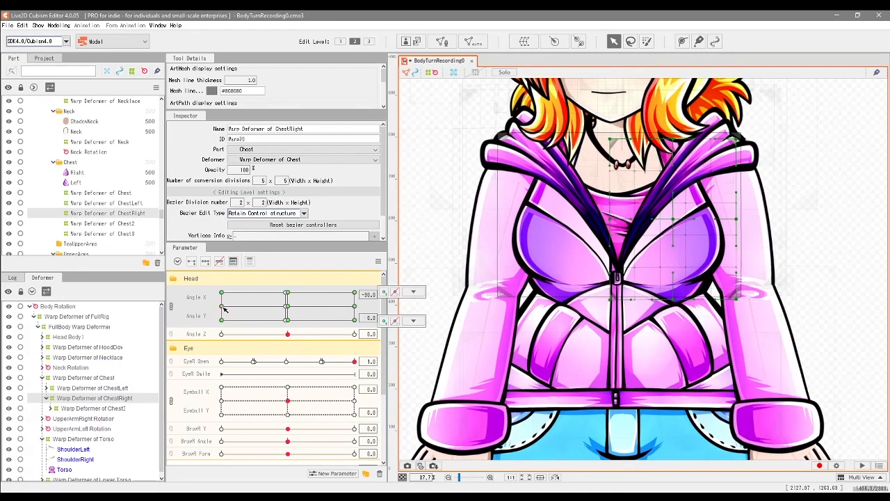
left_click(132, 378)
left_click(618, 299)
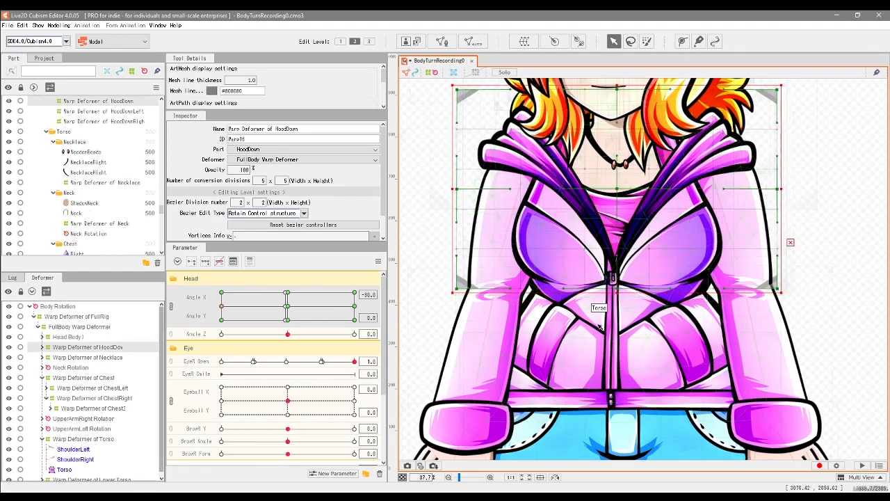
mouse_move(223, 306)
left_mouse_down()
mouse_move(304, 310)
mouse_move(210, 307)
mouse_move(223, 308)
left_mouse_up()
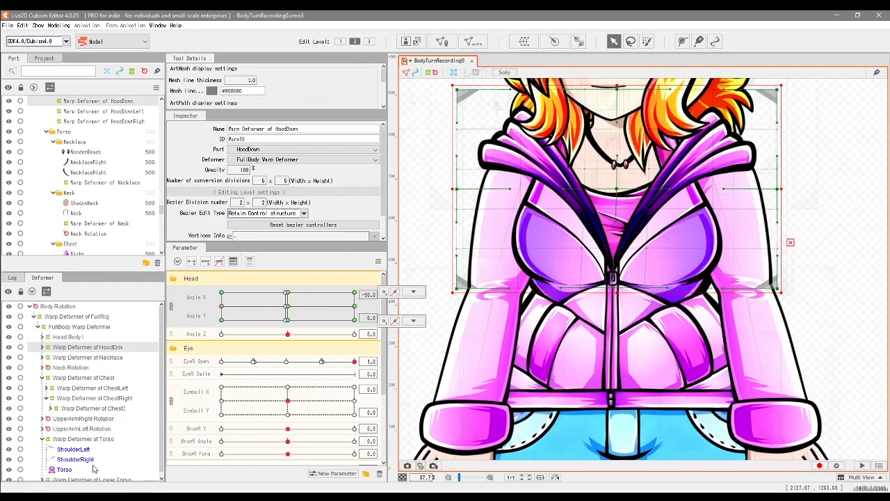
left_click(93, 440)
left_click(288, 307)
left_click_drag(290, 308, 221, 307)
Step: Collapse the Torso branch and expand the UpperArmLeft Rotation branch with its UpperArmL warp deformer in the deformer hierarchy
left_click(42, 440)
left_click(63, 428)
left_click(42, 429)
left_click(46, 439)
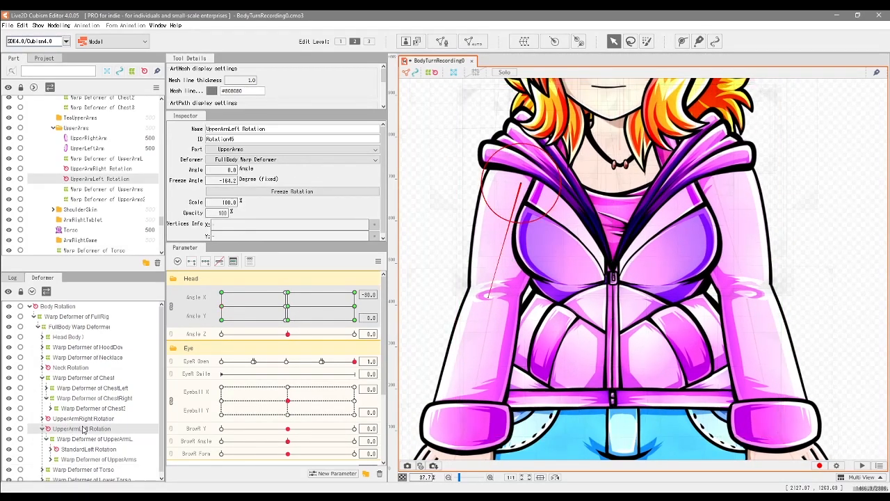
Step: Expand the left-arm hierarchy and narrow the UpperArmL, StandardLowerArm and LeftHandStand warp deformers slightly from their outer edge at Angle X -30
left_click(83, 437)
left_click(64, 458, "ctrl")
left_click(51, 446)
left_click(69, 456, "ctrl")
left_click(55, 446)
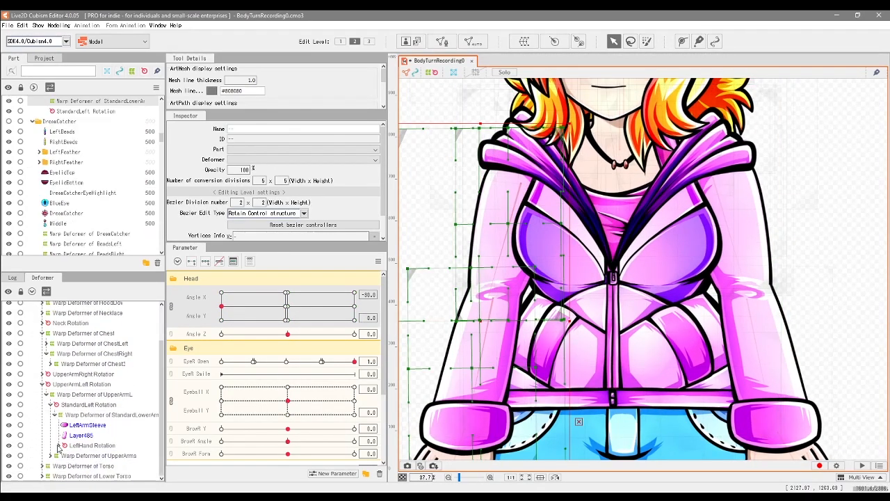
left_click(59, 446)
left_click(87, 456, "ctrl")
scroll(799, 245, "down", 3)
left_click_drag(510, 301, 519, 302)
mouse_move(221, 307)
left_mouse_down()
mouse_move(245, 309)
mouse_move(221, 306)
left_mouse_up()
scroll(97, 390, "up", 2)
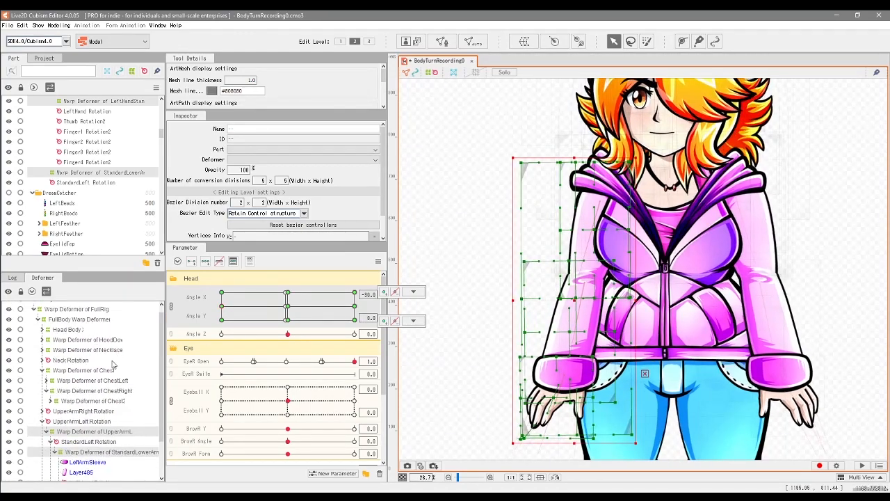
Step: Shift the Lower Torso warp deformer's central control points slightly left at Angle X -30 and Angle Y 0, checking the motion
left_click(114, 340)
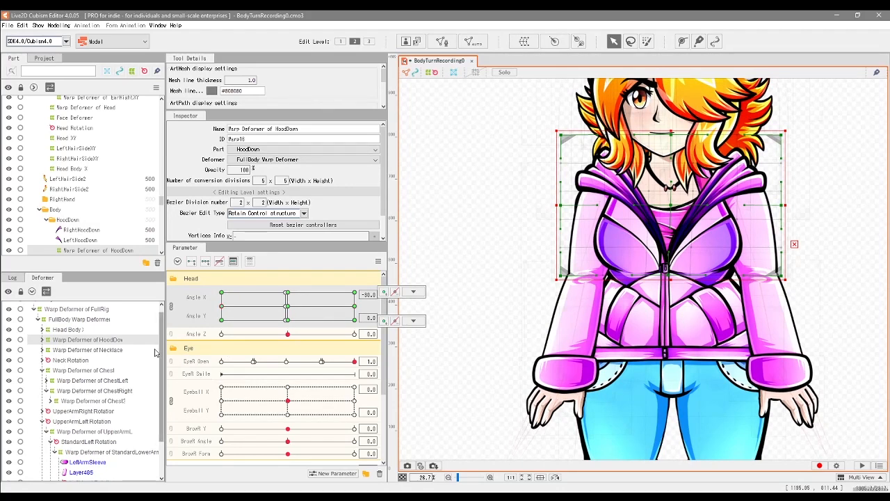
scroll(98, 442, "down", 3)
left_click(91, 476)
left_click_drag(676, 366, 647, 287)
left_click_drag(601, 217, 686, 352)
left_click_drag(640, 285, 635, 285)
left_click_drag(246, 307, 246, 325)
Step: Refine the Torso warp deformer's control points at Angle X -30 and Angle Y 0, tilting the handle on its right edge inward
left_click(83, 466)
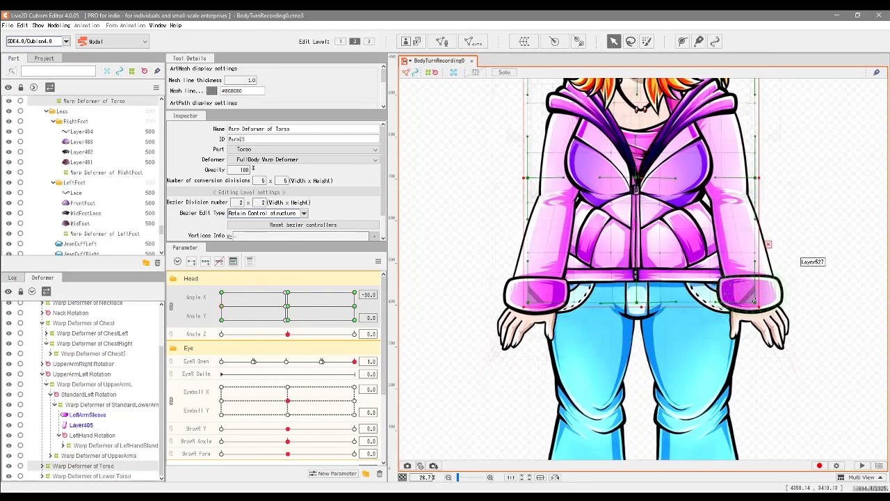
mouse_move(223, 307)
left_mouse_down()
mouse_move(330, 309)
mouse_move(290, 297)
mouse_move(304, 307)
mouse_move(222, 308)
left_mouse_up()
left_click_drag(527, 311, 527, 308)
mouse_move(221, 307)
left_mouse_down()
mouse_move(211, 310)
mouse_move(222, 307)
left_mouse_up()
mouse_move(295, 307)
left_mouse_down()
mouse_move(236, 316)
mouse_move(286, 310)
left_mouse_up()
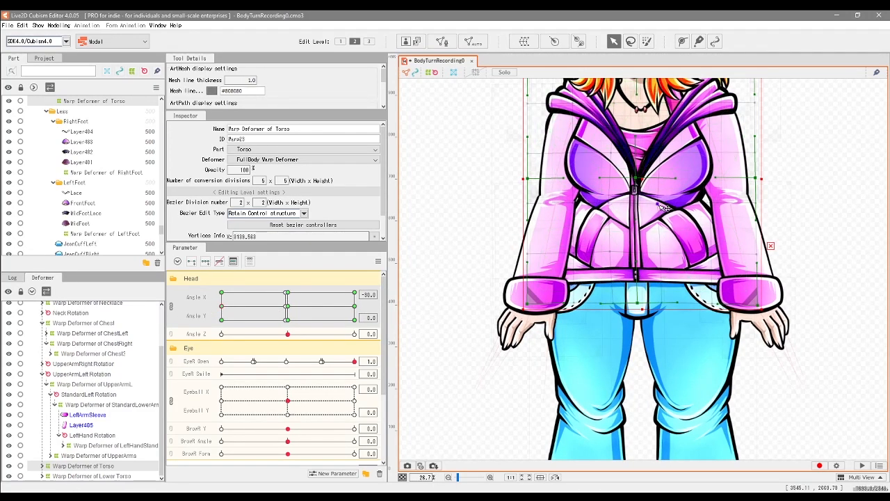
left_click_drag(275, 303, 290, 303)
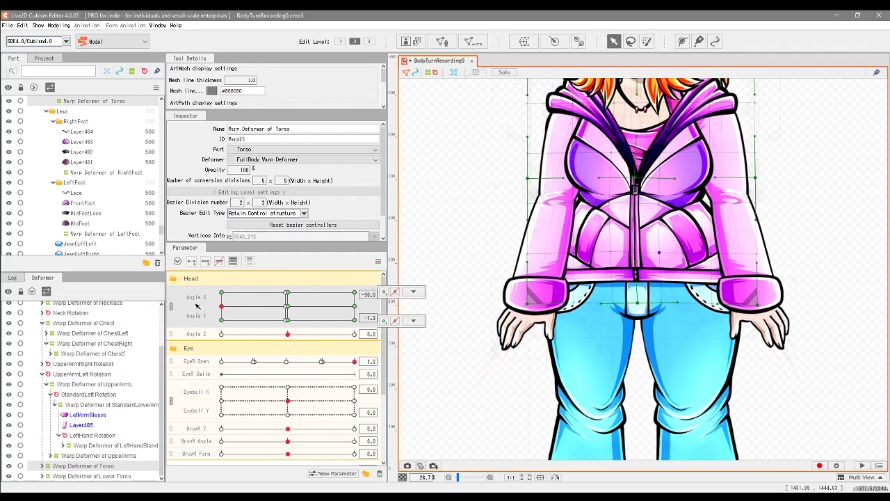
left_click_drag(382, 308, 221, 306)
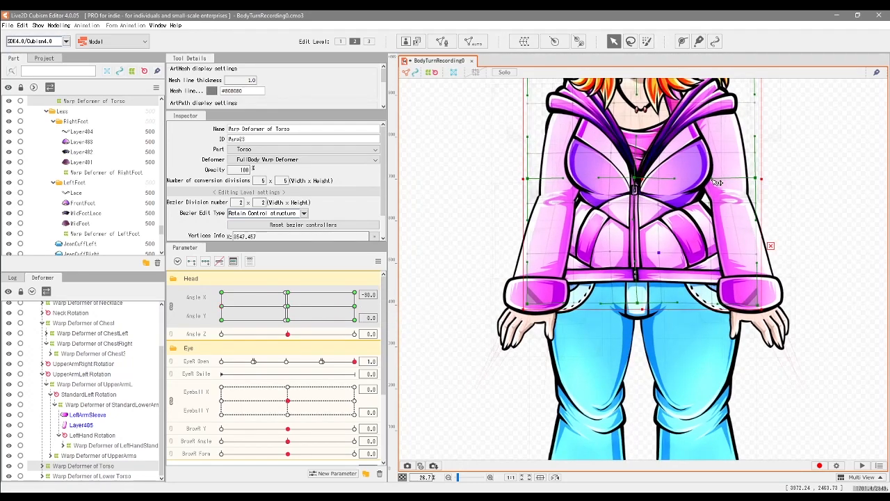
left_click_drag(748, 203, 749, 204)
mouse_move(222, 307)
left_mouse_down()
mouse_move(401, 309)
mouse_move(268, 317)
mouse_move(322, 313)
mouse_move(221, 307)
left_mouse_up()
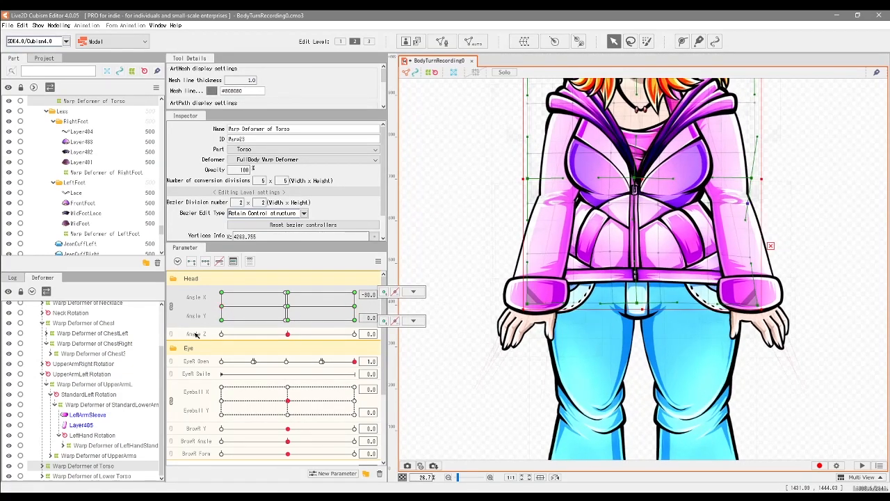
Step: Expand the Lower Torso branch and extend the RightLeg and LeftLeg warp deformers slightly to the left at Angle X -30 and Angle Y 0
left_click_drag(600, 231, 605, 321)
left_click_drag(517, 381, 489, 130)
mouse_move(221, 307)
left_mouse_down()
mouse_move(359, 302)
mouse_move(221, 306)
left_mouse_up()
left_click(93, 477)
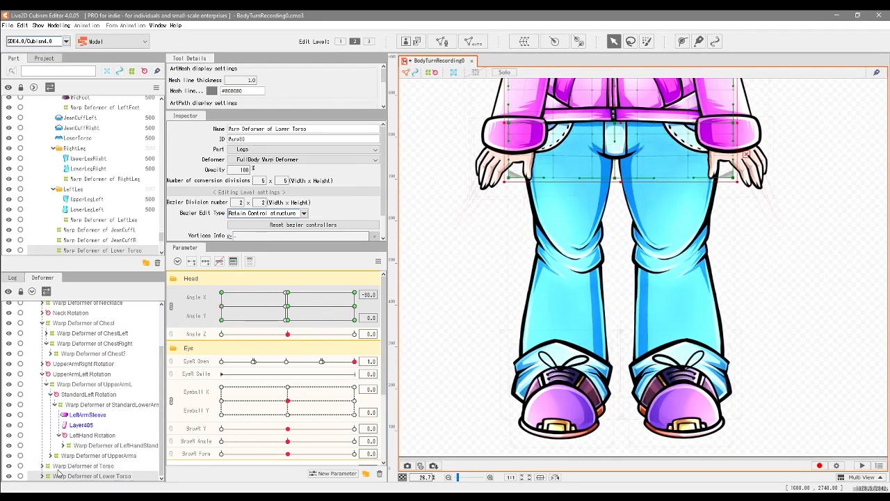
left_click(43, 476)
left_click(104, 466)
left_click_drag(587, 256, 581, 256)
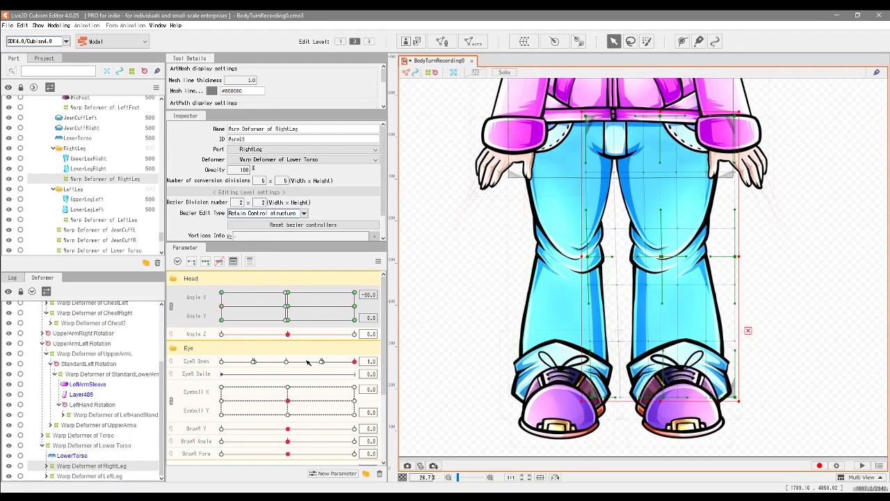
left_click(645, 262)
mouse_move(221, 307)
left_mouse_down()
mouse_move(310, 312)
mouse_move(217, 315)
mouse_move(254, 311)
mouse_move(219, 307)
left_mouse_up()
left_click_drag(511, 256, 508, 256)
mouse_move(221, 306)
left_mouse_down()
mouse_move(201, 304)
mouse_move(231, 312)
mouse_move(203, 325)
mouse_move(241, 315)
mouse_move(214, 310)
mouse_move(325, 306)
mouse_move(343, 315)
mouse_move(221, 307)
left_mouse_up()
left_click(94, 466)
scroll(600, 416, "down", 5)
left_click(104, 477, "ctrl")
left_click(106, 447, "ctrl")
left_click(115, 436, "ctrl")
left_click(90, 415, "ctrl")
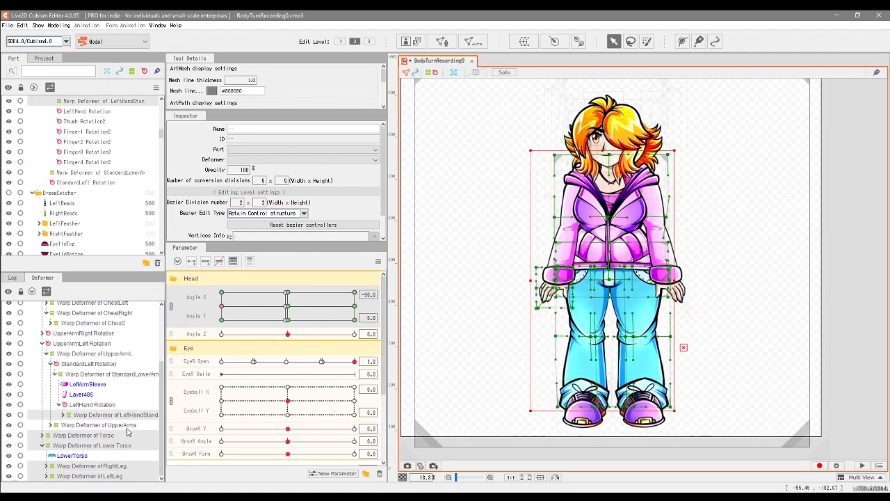
left_click(126, 427, "ctrl")
left_click(102, 376, "ctrl")
left_click(102, 365, "ctrl")
left_click(102, 355, "ctrl")
left_click(102, 345, "ctrl")
scroll(118, 372, "up", 2)
left_click(101, 409, "ctrl")
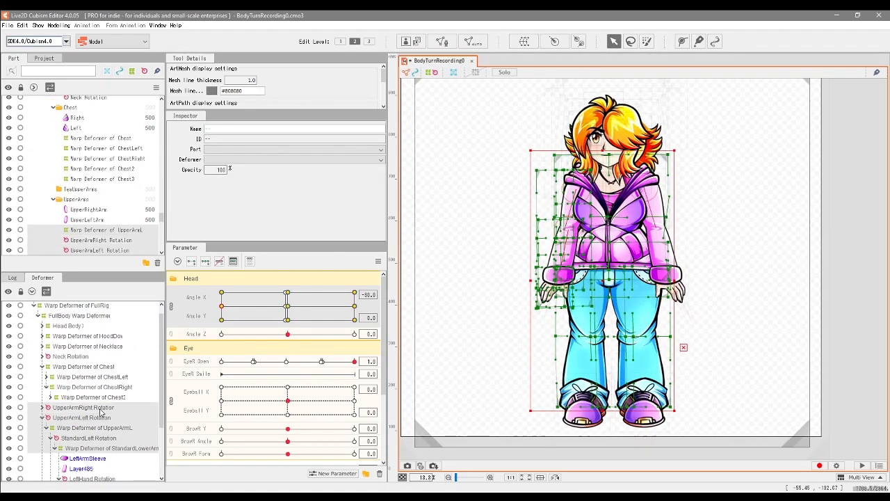
left_click(113, 398, "ctrl")
left_click(116, 388, "ctrl")
left_click(116, 378, "ctrl")
left_click(114, 367, "ctrl")
left_click(113, 356, "ctrl")
left_click(116, 346, "ctrl")
left_click(117, 337, "ctrl")
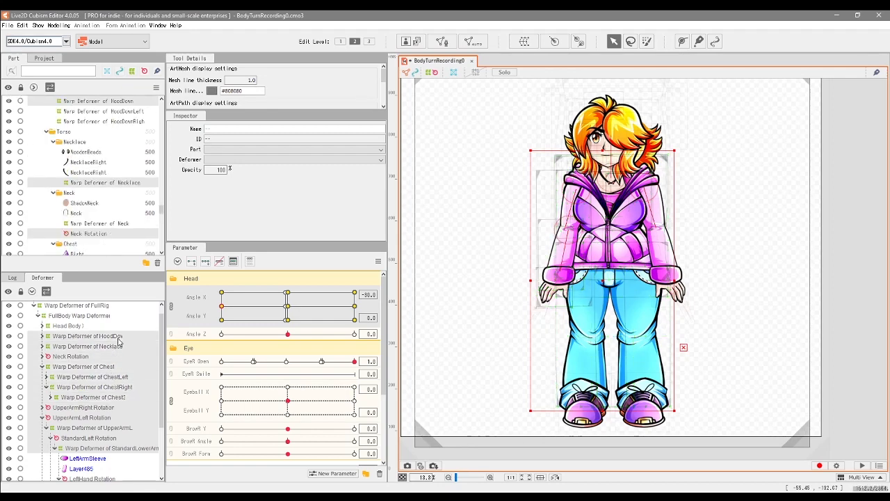
Step: Copy the shape of all body deformers from HoodDown to LeftLeg at Angle X -30, Angle Y 0 and paste it at Angle Y -30 and 30
left_click(118, 339)
scroll(556, 258, "up", 3)
left_click_drag(651, 225, 634, 276)
scroll(102, 355, "up", 1)
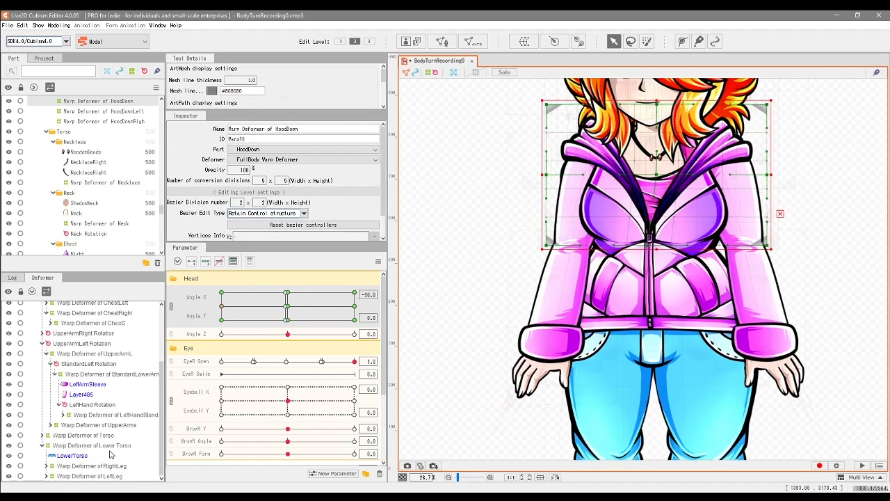
left_click(134, 442, "shift")
left_click(221, 320)
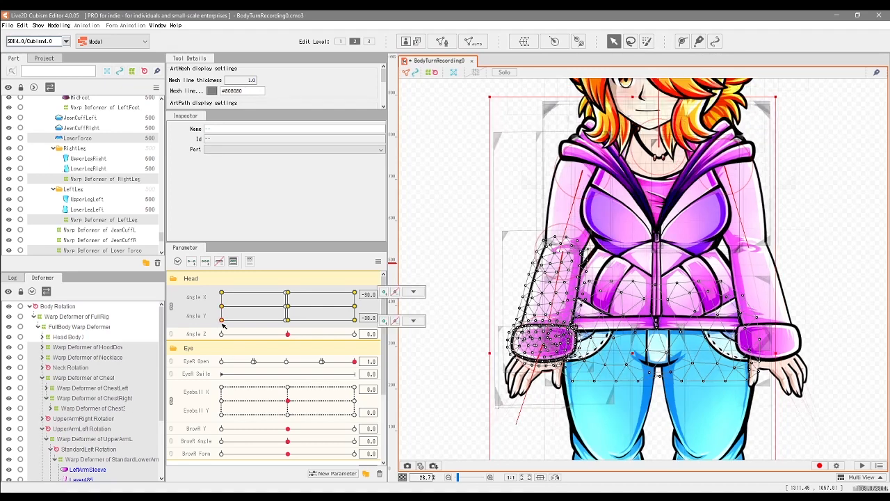
left_click(222, 293)
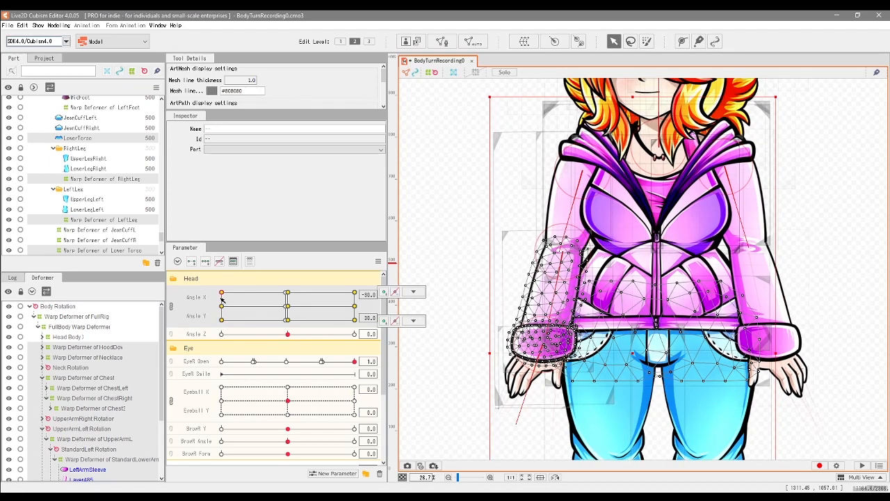
left_click(222, 320)
left_click_drag(196, 320, 195, 346)
Step: Collapse the UpperArmLeft Rotation branch and select both upper-arm rotation deformers at Angle X -30 and Angle Y 30
left_click(68, 358)
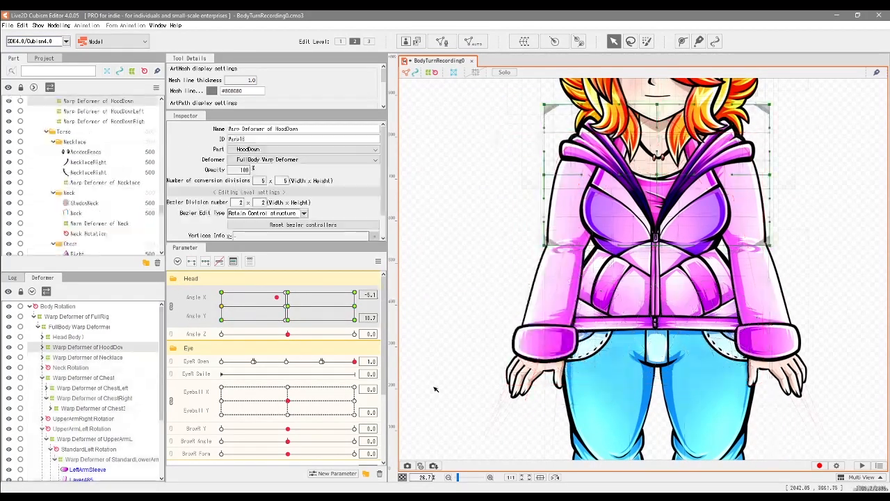
left_click(145, 418)
left_click(43, 429)
left_click(96, 429, "ctrl")
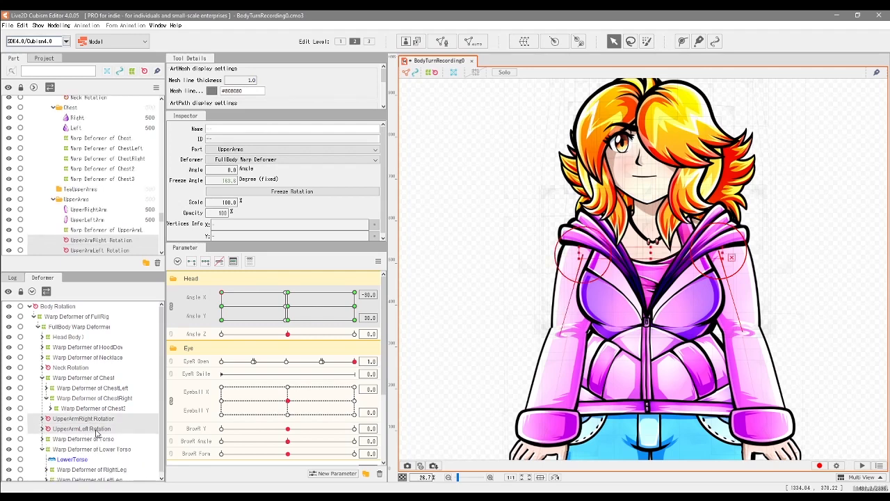
Step: Adjust the HoodDown warp deformer's control points slightly at Angle X -30 and Angle Y 30, checking the Necklace deformer as well
left_click(97, 348)
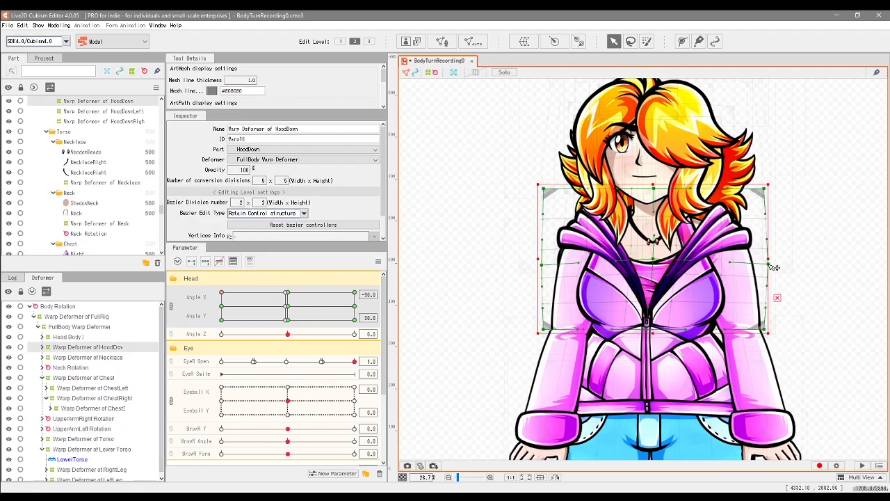
left_click(112, 358)
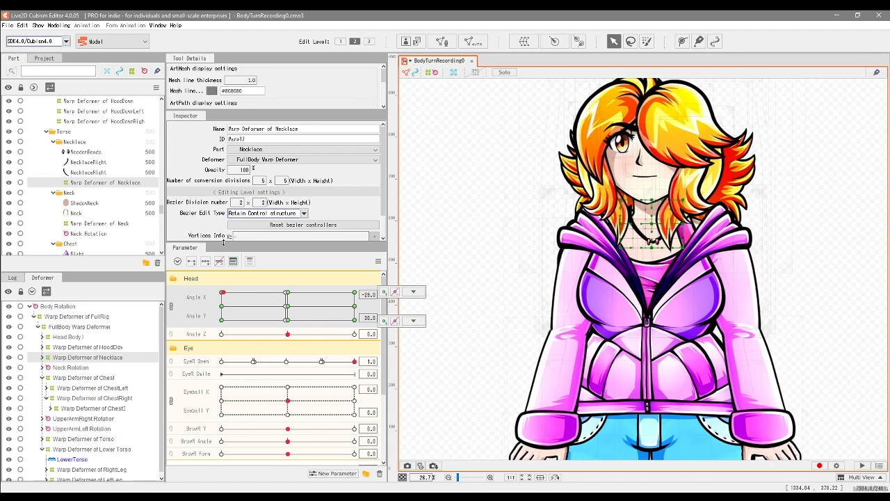
left_click(662, 192)
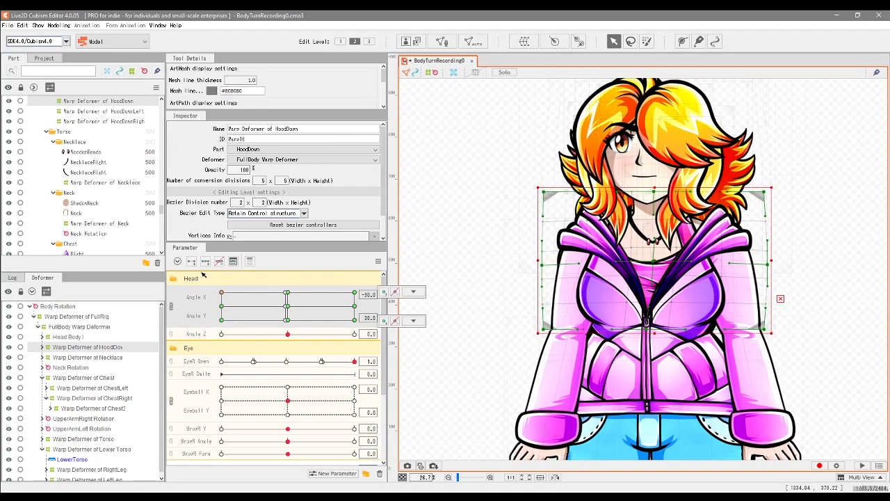
Step: Inspect the Chest and Torso warp deformers while moving the parameters around Angle X -30 and Angle Y 30
left_click(97, 378)
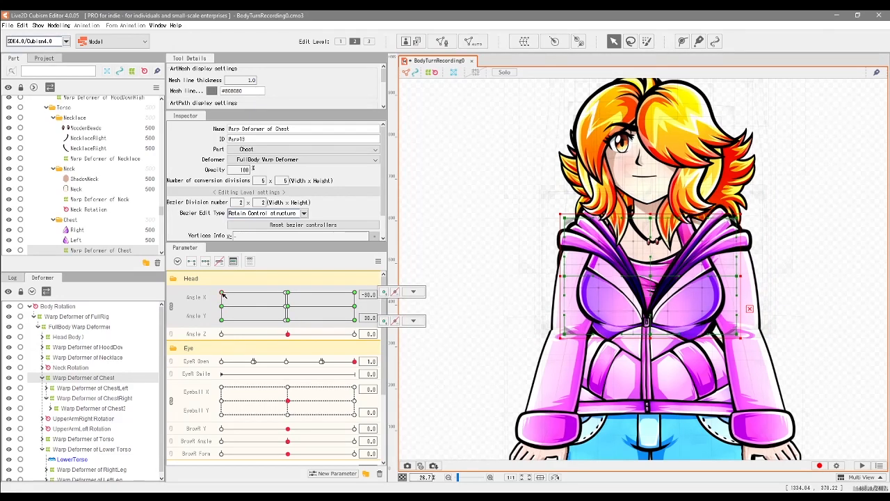
left_click(531, 294)
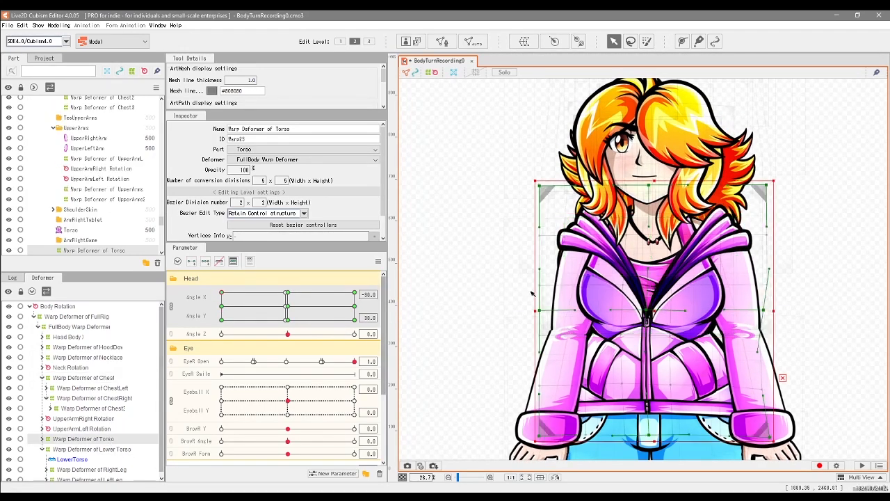
left_click(221, 301)
left_click_drag(221, 302, 214, 284)
Step: Raise the Lower Torso warp deformer's central control points slightly at Angle X -30 and Angle Y 30, checking the motion
left_click_drag(412, 357, 395, 200)
left_click(116, 447)
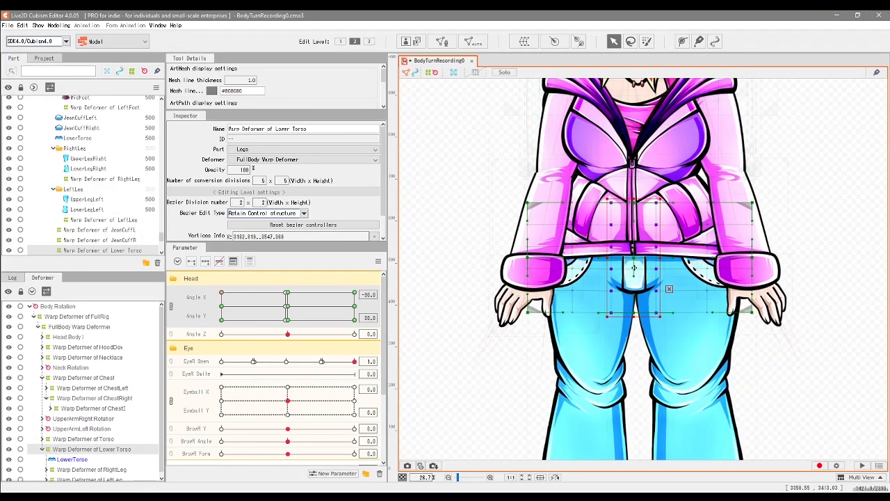
left_click_drag(635, 268, 634, 267)
left_click_drag(286, 293, 222, 293)
left_click_drag(635, 259, 635, 257)
mouse_move(221, 293)
left_mouse_down()
mouse_move(226, 306)
mouse_move(222, 292)
left_mouse_up()
scroll(599, 260, "down", 3)
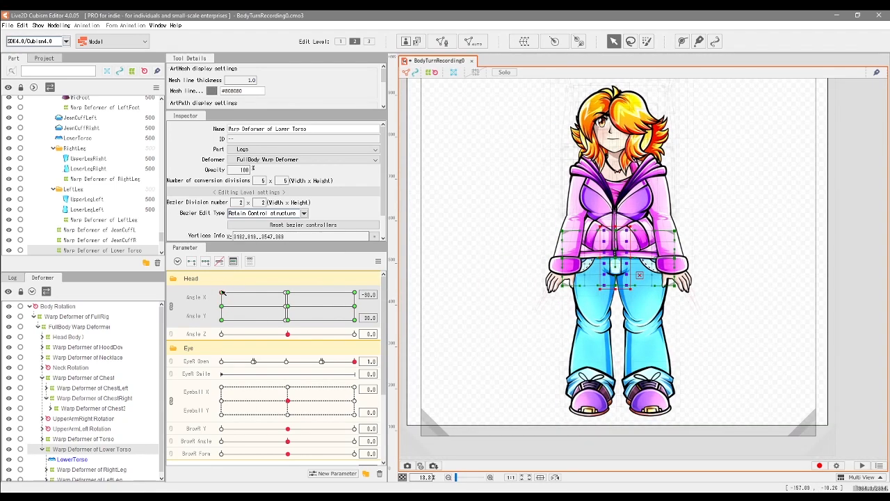
Step: Select the HoodDown warp deformer and bring the model to Angle X -30 and Angle Y -30 to examine the body
left_click(104, 346)
scroll(580, 219, "up", 3)
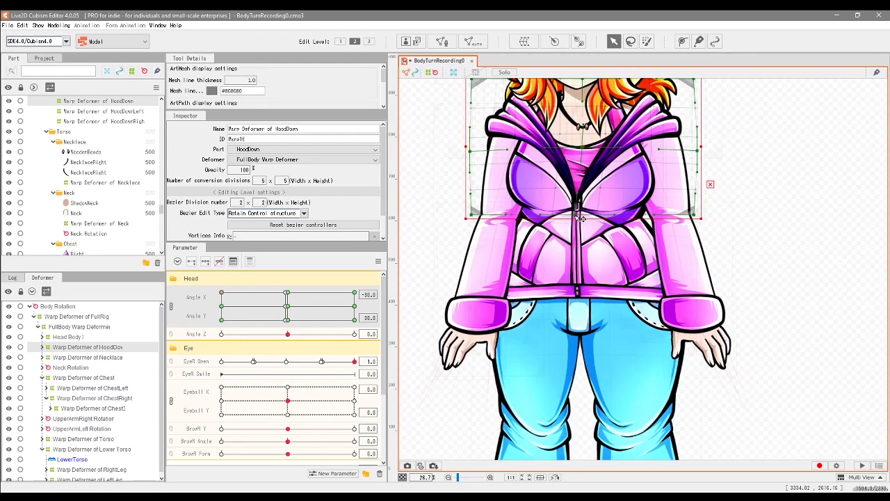
left_click_drag(223, 298, 221, 319)
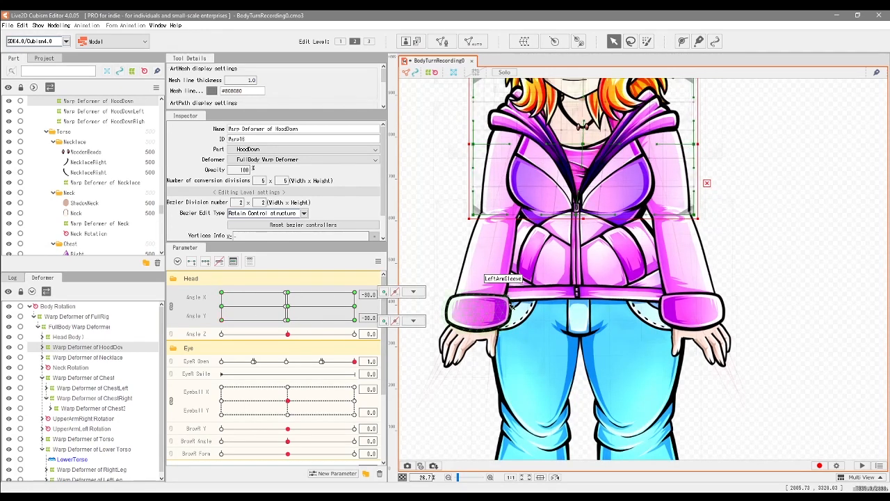
scroll(641, 231, "down", 2)
scroll(578, 279, "up", 1)
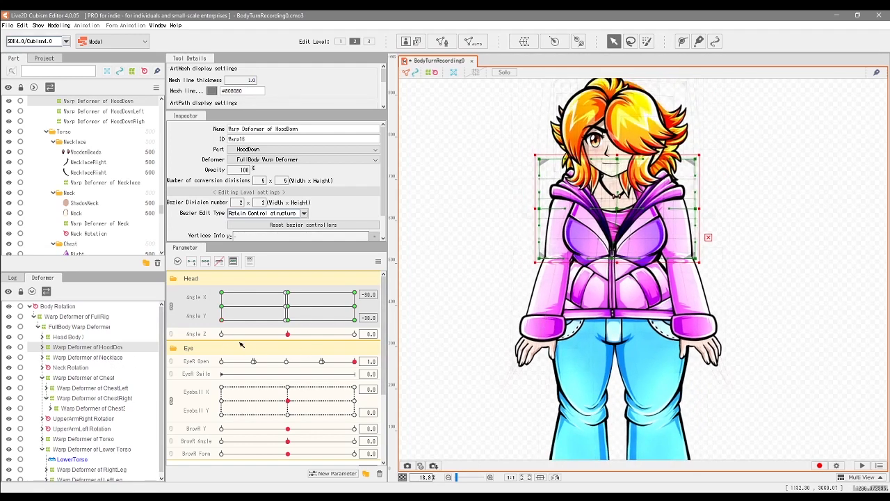
Step: Raise the HoodDown warp deformer's upper control points slightly at Angle X -30 and Angle Y -30, undoing the last tweak
left_click(97, 429)
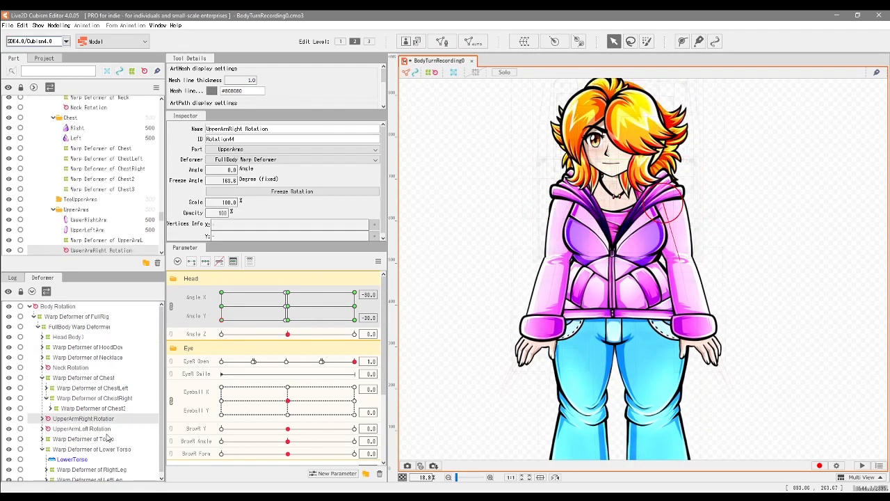
left_click(101, 347)
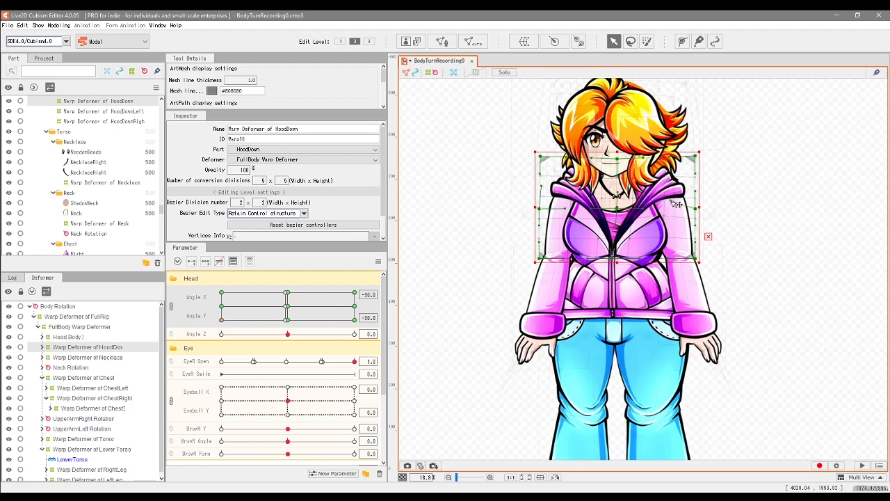
mouse_move(221, 320)
left_mouse_down()
mouse_move(192, 269)
mouse_move(222, 295)
mouse_move(223, 325)
mouse_move(229, 276)
mouse_move(217, 334)
left_mouse_up()
key("ctrl+z")
left_click(118, 368)
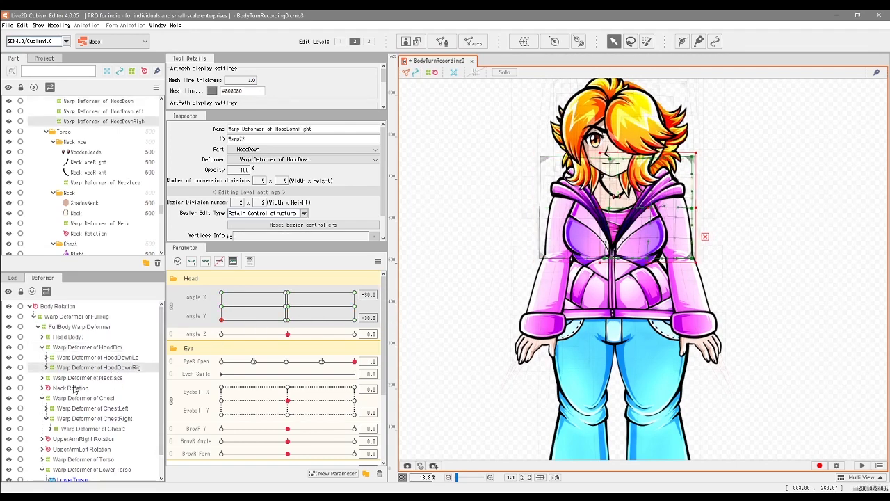
Step: Check the Chest deformer's motion and lower the Torso warp deformer's central control points slightly at Angle X -30 and Angle Y -30
left_click(111, 398)
left_click_drag(221, 320, 218, 342)
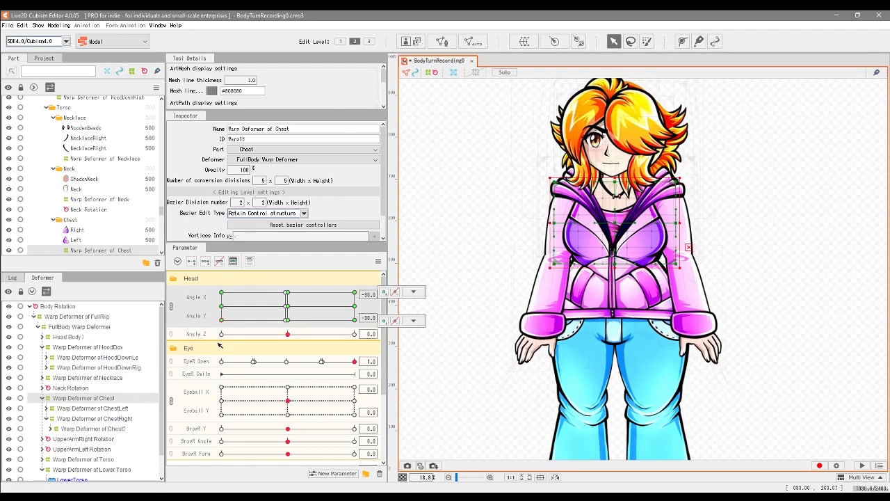
left_click(104, 459)
left_click_drag(614, 250, 613, 253)
left_click_drag(222, 320, 224, 346)
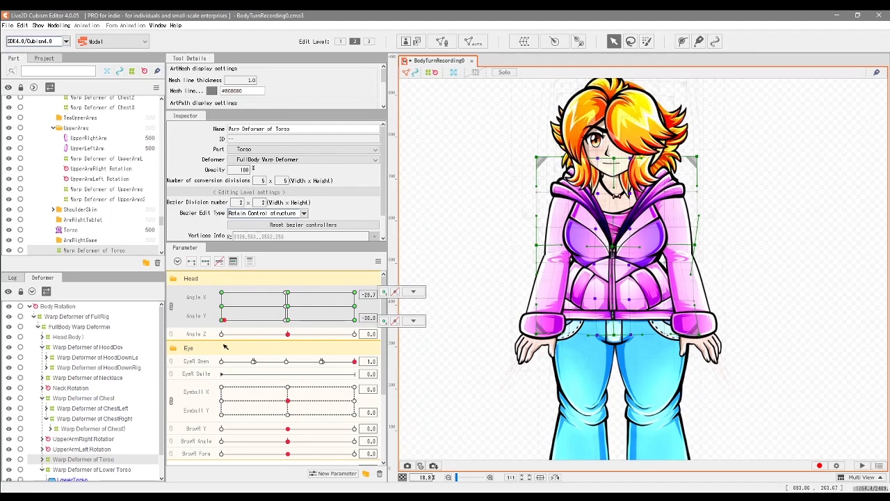
Step: Check the HoodDown, Chest and Torso warp deformers one by one around Angle X 0 and Angle Y 30
left_click(119, 470)
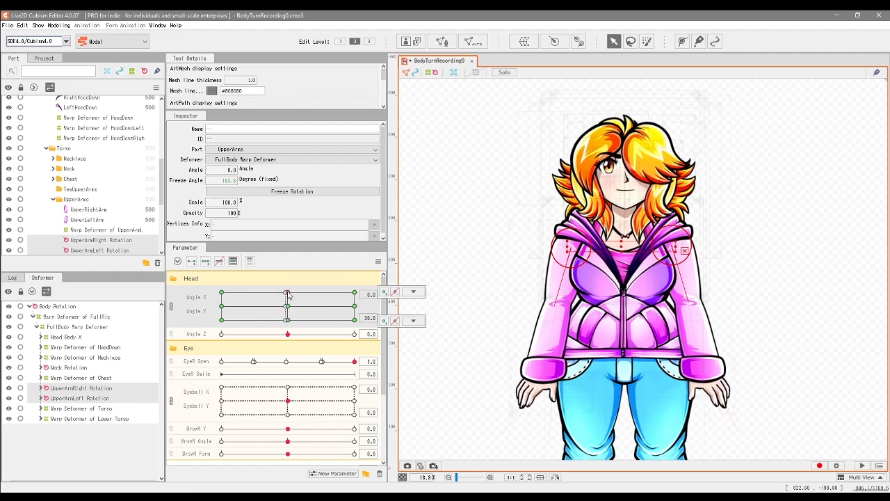
left_click(104, 347)
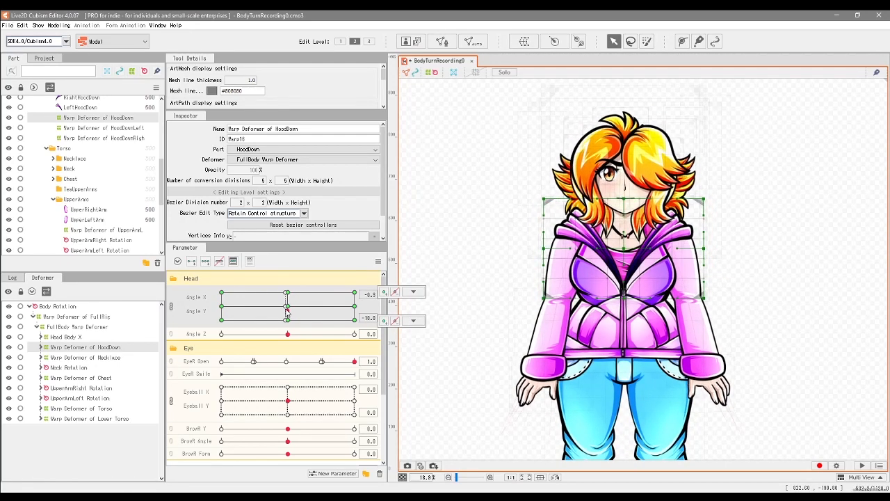
left_click(102, 378)
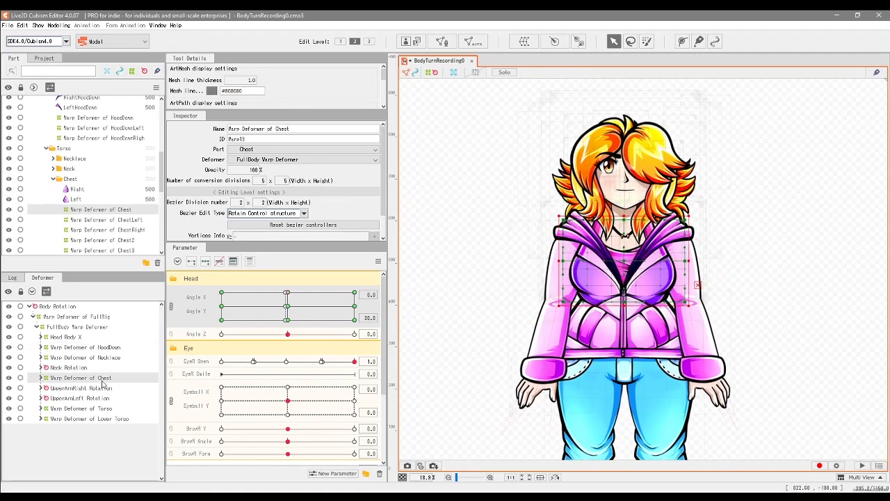
left_click(290, 297)
left_click(129, 409)
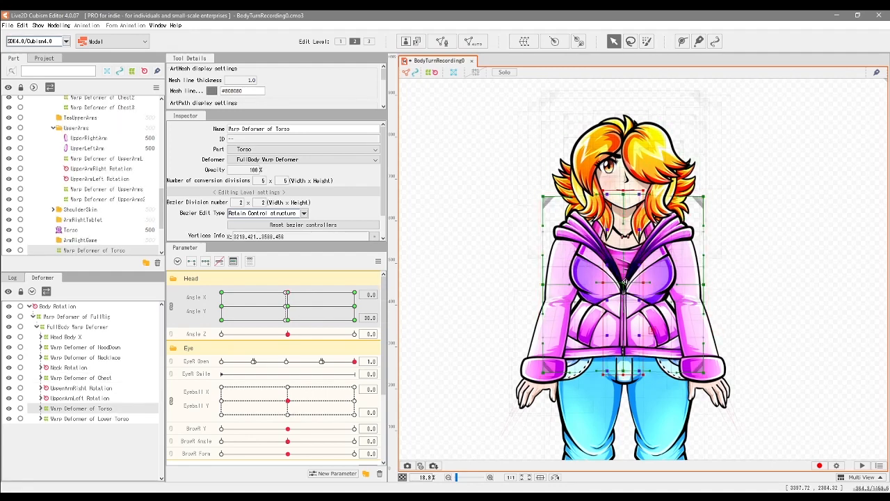
left_click_drag(289, 298, 288, 292)
left_click(652, 343)
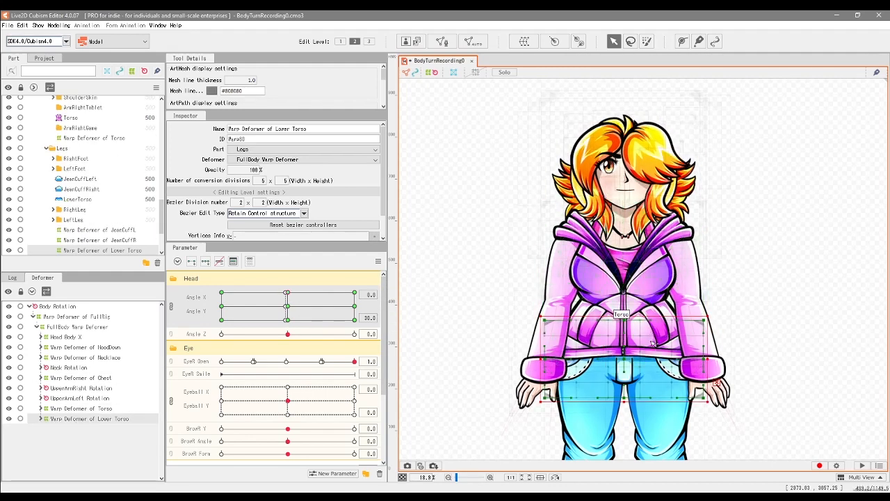
Step: Nudge the Lower Torso warp deformer's central control points slightly at Angle X 0 and Angle Y 30, rechecking Torso and HoodDown
left_click_drag(658, 406, 659, 407)
left_click_drag(291, 303, 288, 291)
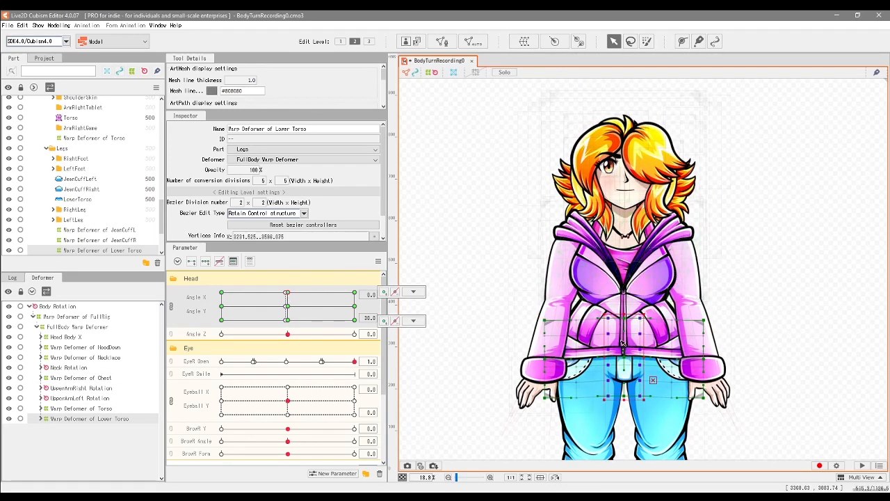
left_click(139, 408)
left_click_drag(287, 304, 288, 293)
left_click(138, 347)
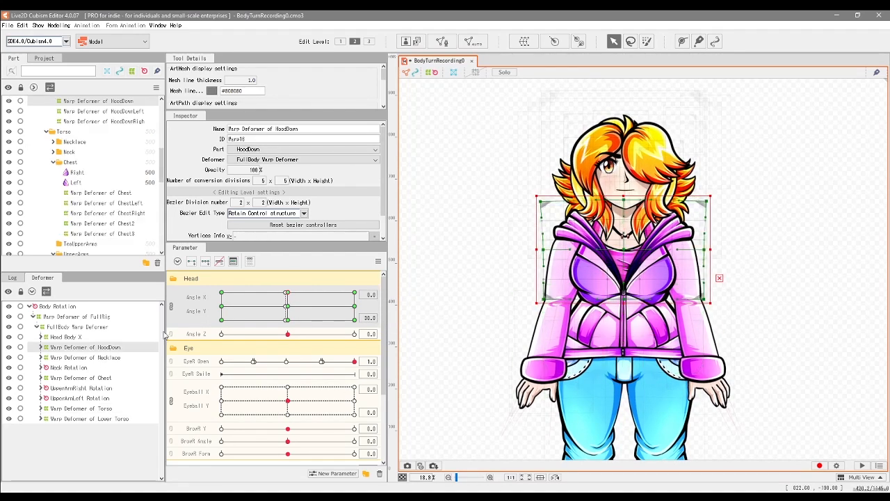
left_click_drag(619, 397, 612, 308)
left_click(613, 308)
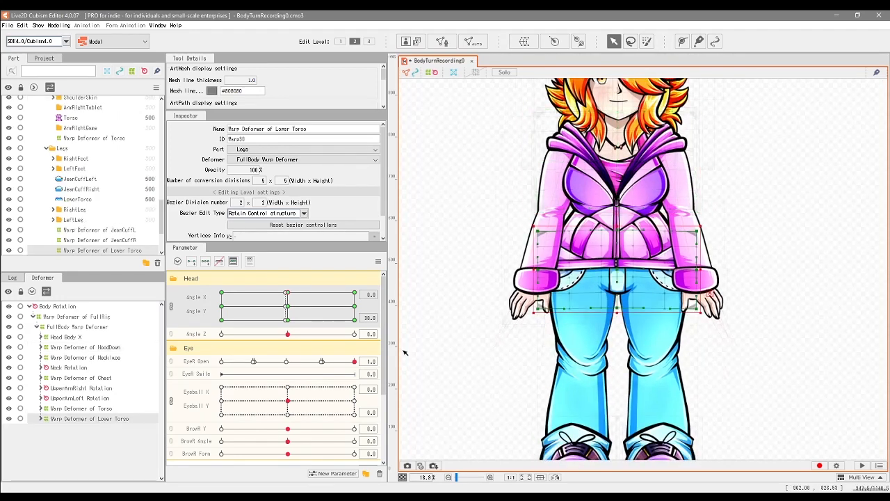
Step: Examine the upper-arm rotations and the Chest, Torso and Lower Torso warp deformers at Angle X 0 and Angle Y -30
left_click(289, 320)
left_click_drag(529, 293, 529, 397)
left_click(124, 388)
left_click(123, 399, "ctrl")
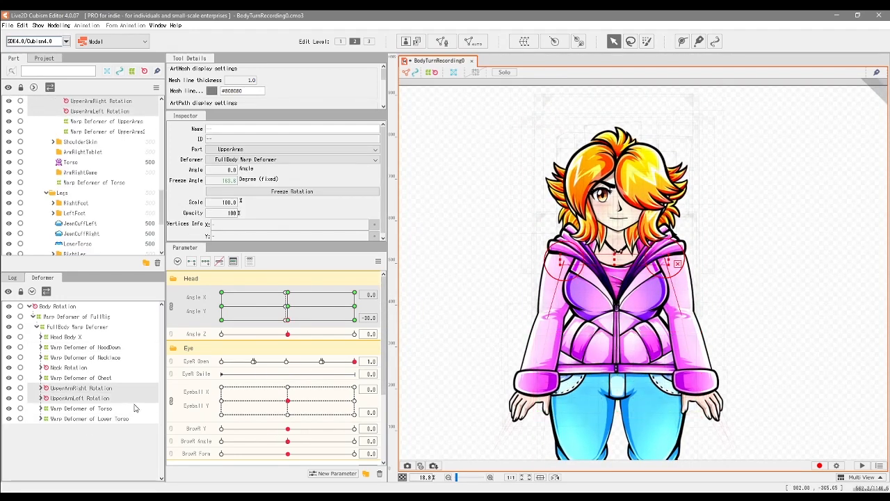
left_click(109, 378)
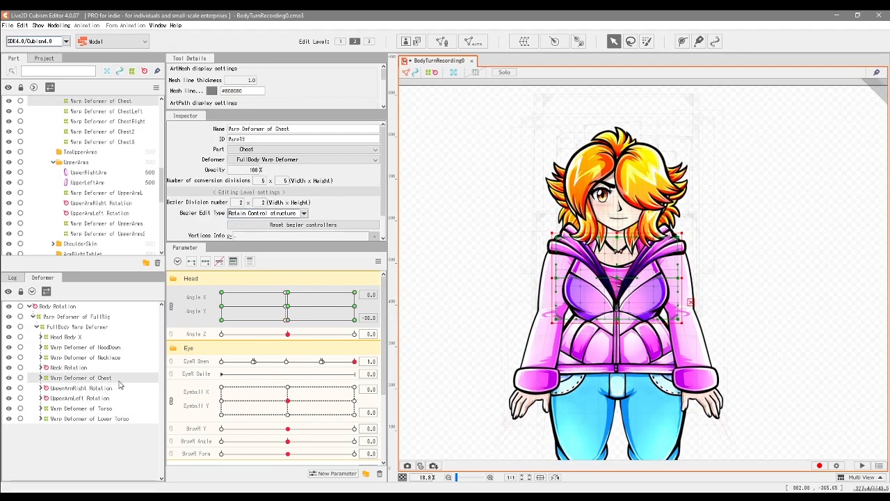
left_click(287, 320)
left_click(104, 409)
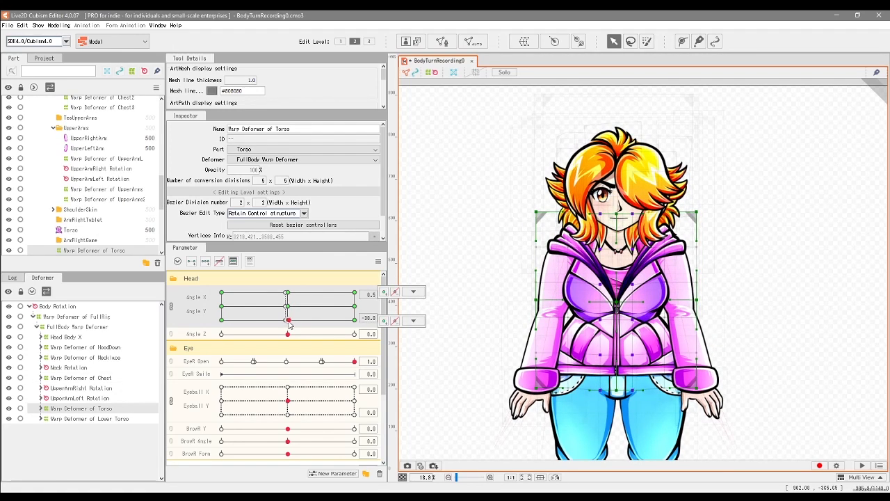
left_click(125, 419)
left_click_drag(289, 315, 191, 337)
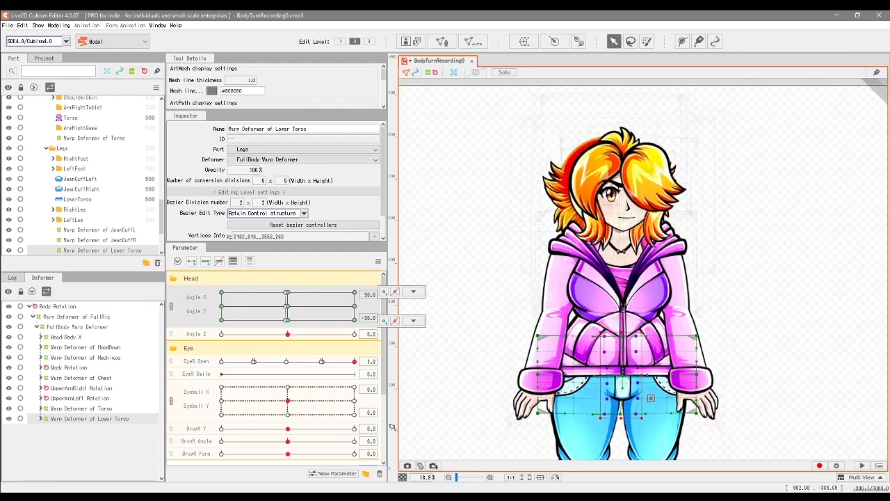
Step: Check the HoodDown warp deformer at Angle X -30 and Angle Y -30, make the necklace visible and examine its motion
left_click(701, 268)
left_click(228, 321)
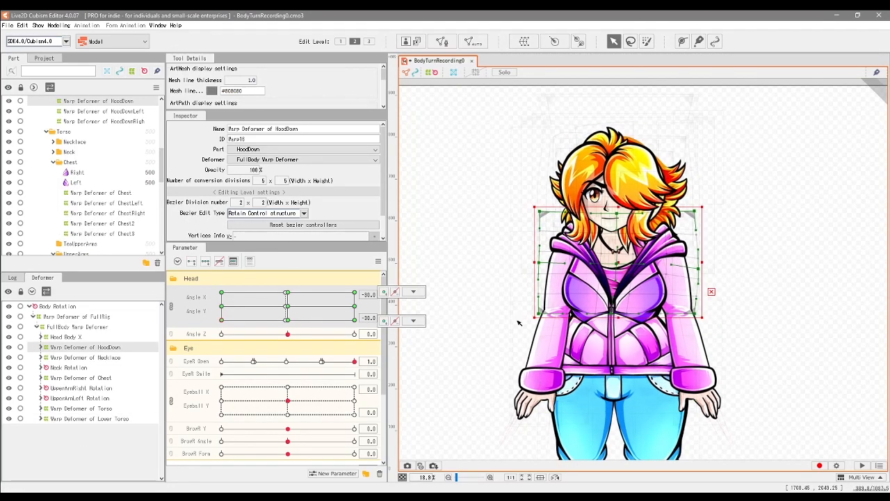
left_click_drag(221, 323, 272, 307)
scroll(20, 151, "up", 8)
left_click(9, 153)
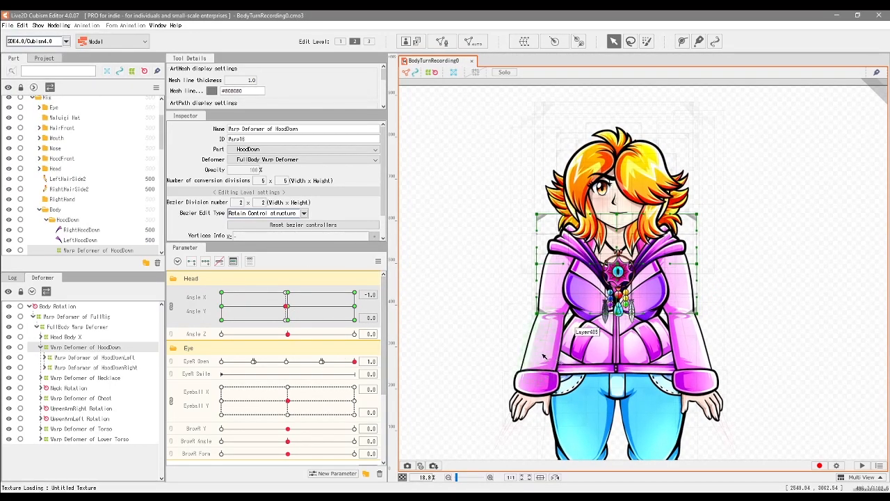
left_click_drag(286, 320, 251, 315)
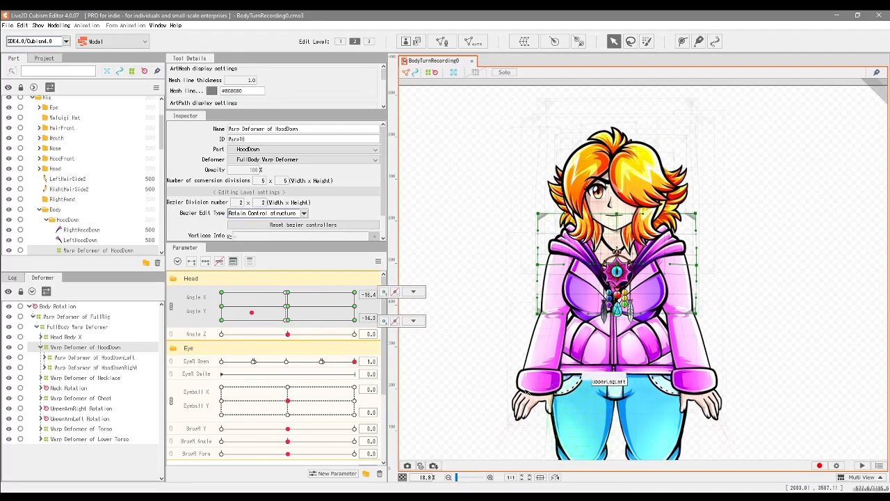
Step: Rotate the RightHand Rotation deformer slightly at Angle X -30 and Angle Y -30, and save the model
left_click(222, 310)
mouse_move(222, 310)
left_mouse_down()
mouse_move(216, 277)
mouse_move(207, 334)
mouse_move(208, 284)
mouse_move(198, 327)
mouse_move(222, 325)
left_mouse_up()
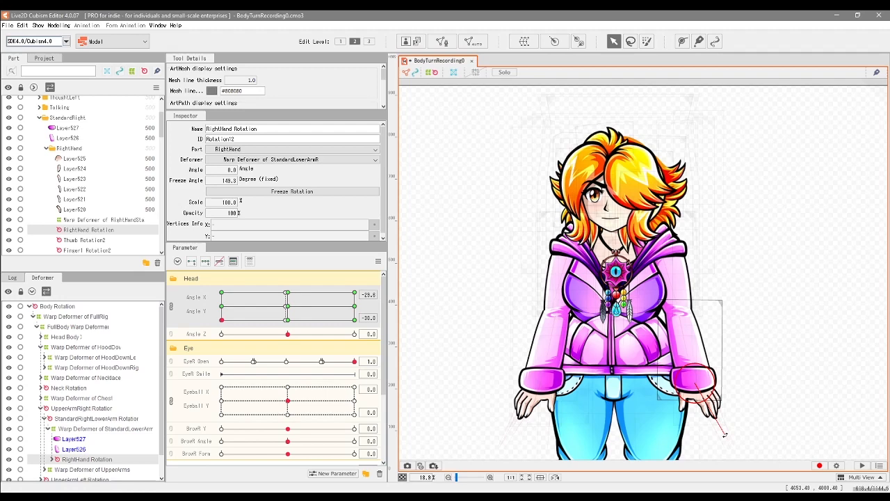
left_click_drag(733, 434, 731, 431)
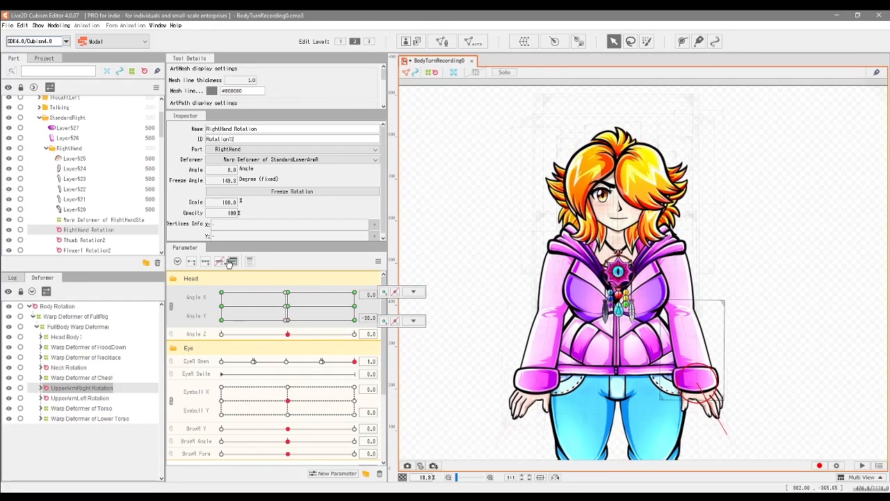
left_click(6, 25)
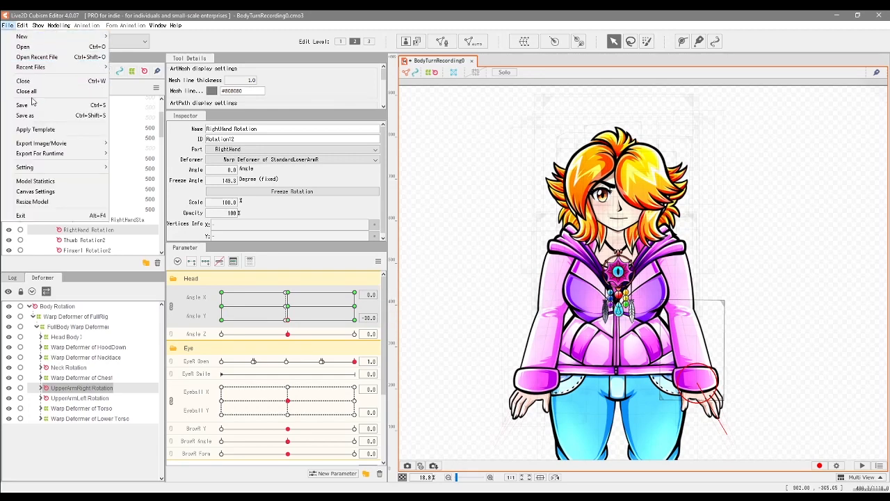
left_click(34, 104)
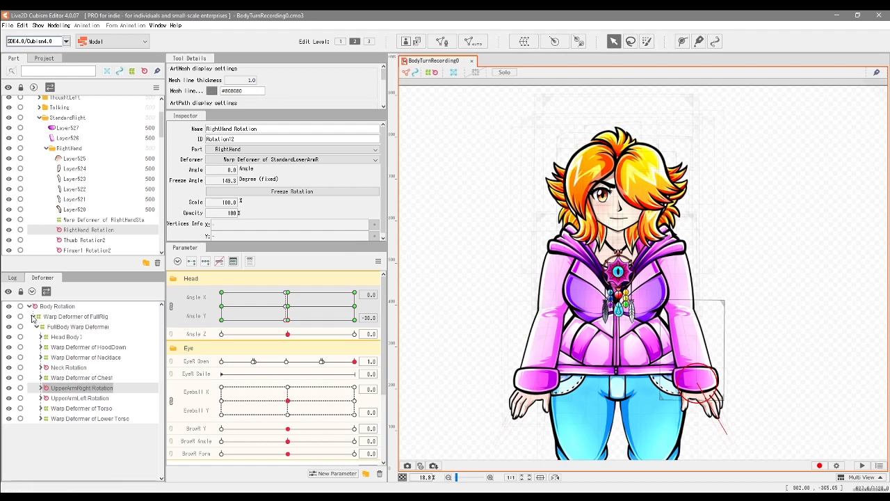
Step: Collapse the deformer hierarchy, select Body Rotation and give it three keys on Angle Z at -30, 0 and 30
left_click(33, 317)
left_click(27, 307)
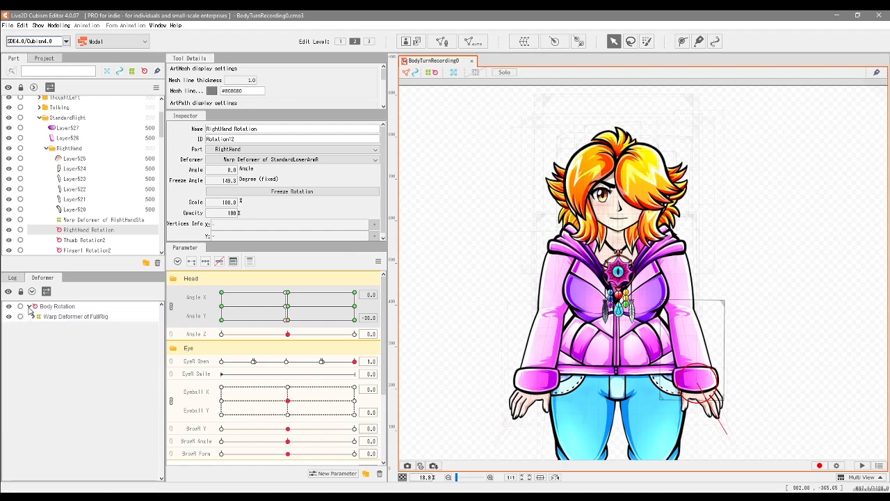
left_click(89, 310)
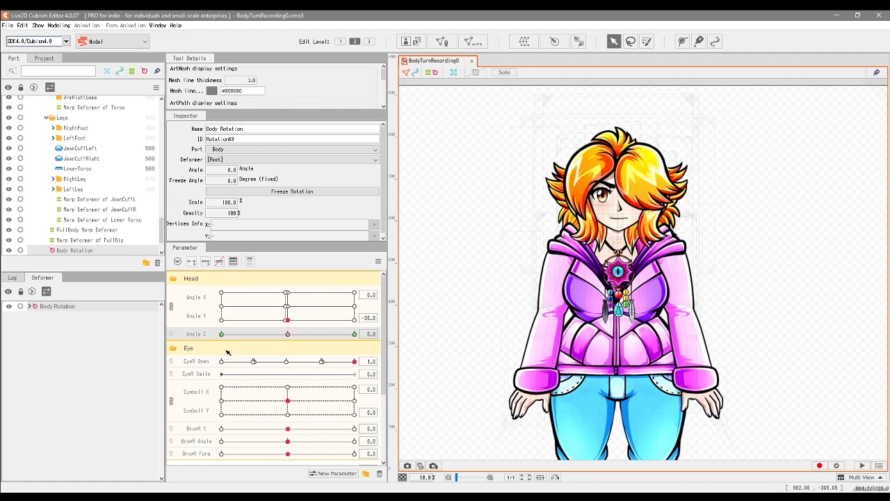
left_click_drag(593, 329, 609, 228)
scroll(591, 210, "down", 3)
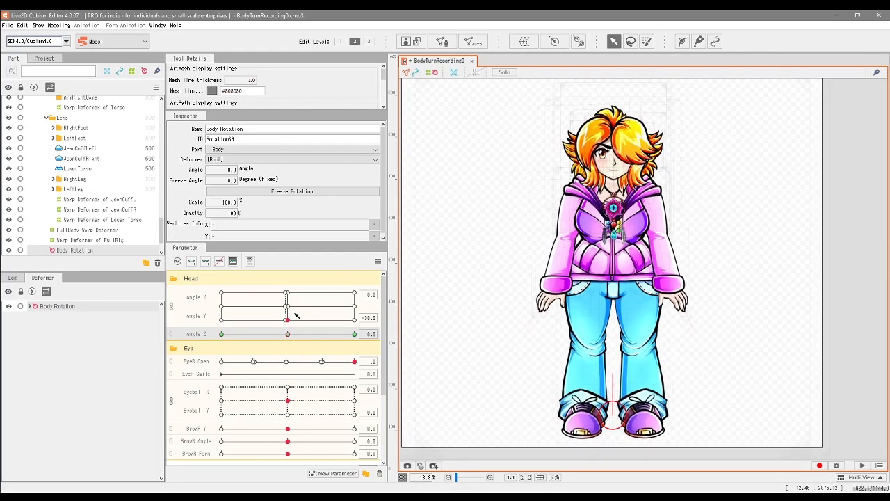
Step: Rotate the Body Rotation deformer to about -1.3 degrees at Angle Z -30 and about 1.2 degrees at Angle Z 30
left_click(221, 334)
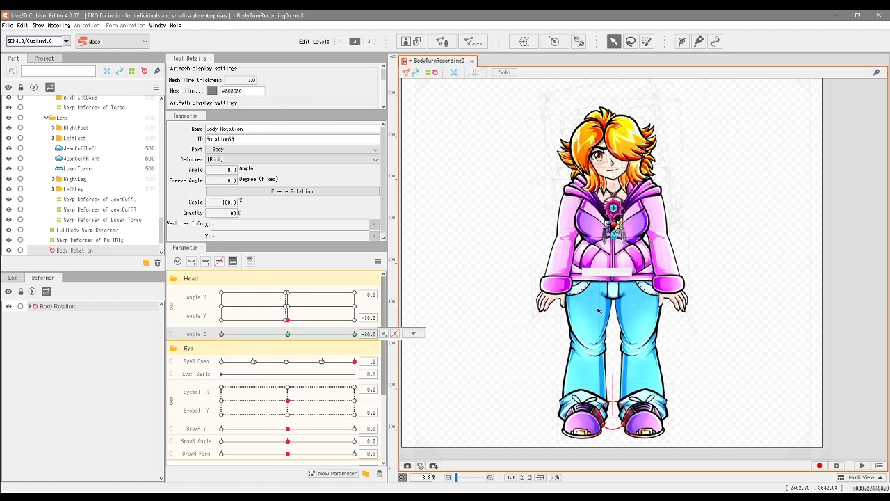
left_click_drag(613, 377, 612, 376)
left_click_drag(221, 334, 376, 339)
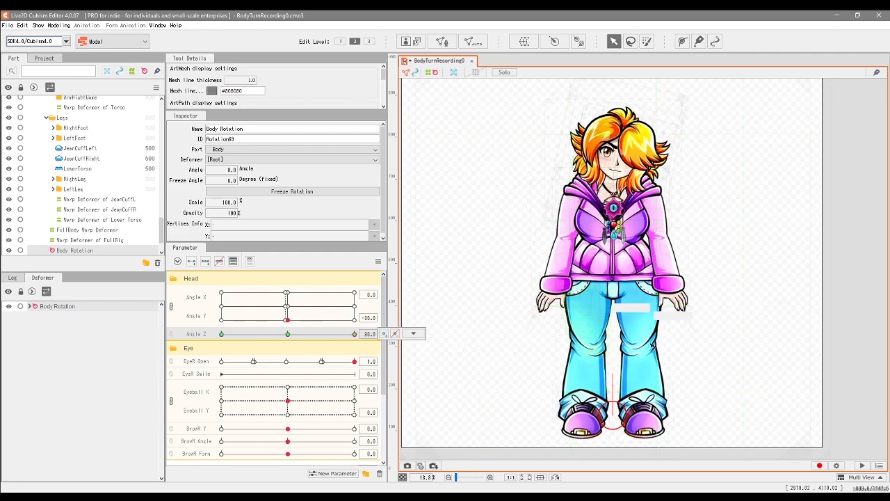
left_click_drag(614, 373, 614, 373)
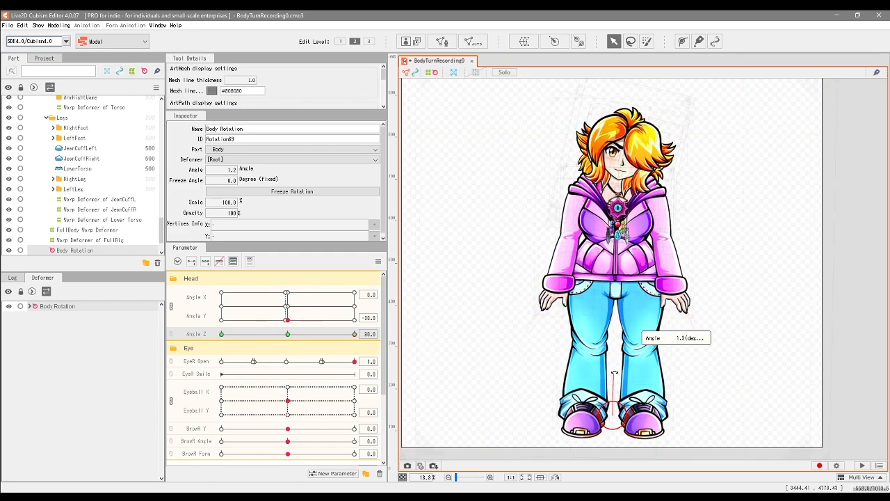
left_click_drag(348, 337, 192, 367)
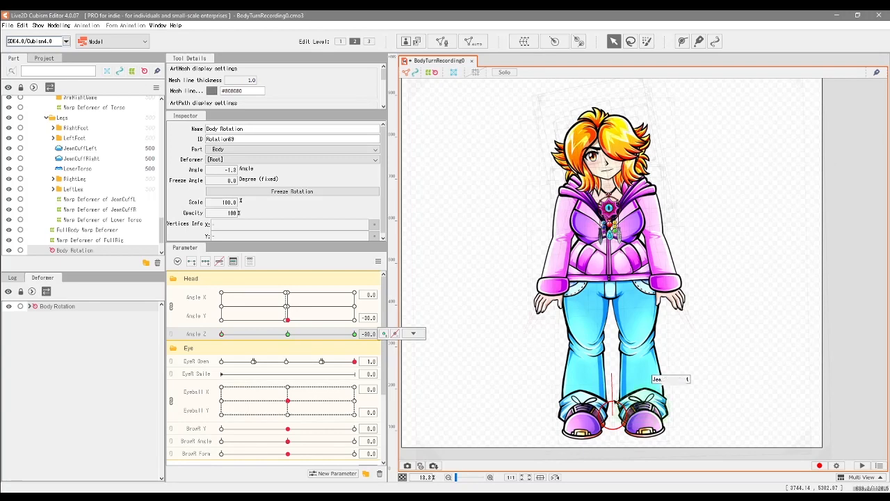
Step: Try rotating Body Rotation the opposite way, to about 3.3 degrees at Angle Z -30, sweep Angle Z and undo it
mouse_move(223, 334)
left_mouse_down()
mouse_move(242, 334)
mouse_move(227, 342)
mouse_move(237, 345)
left_mouse_up()
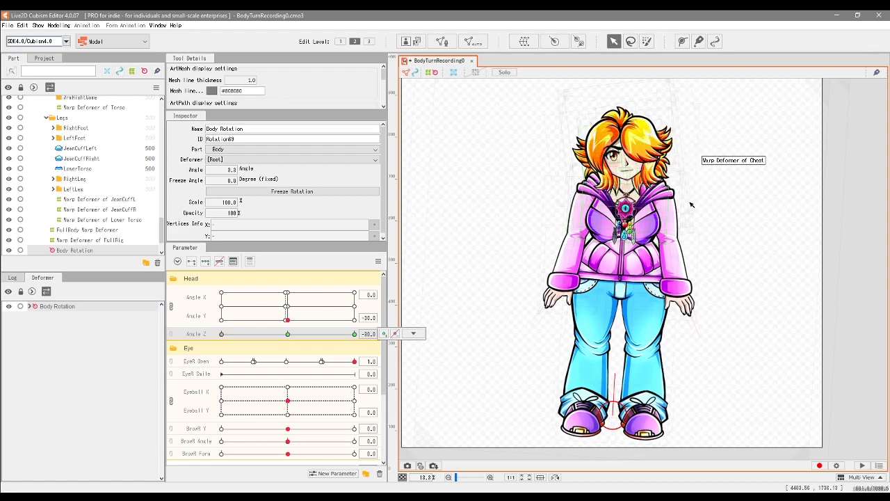
left_click_drag(223, 334, 270, 331)
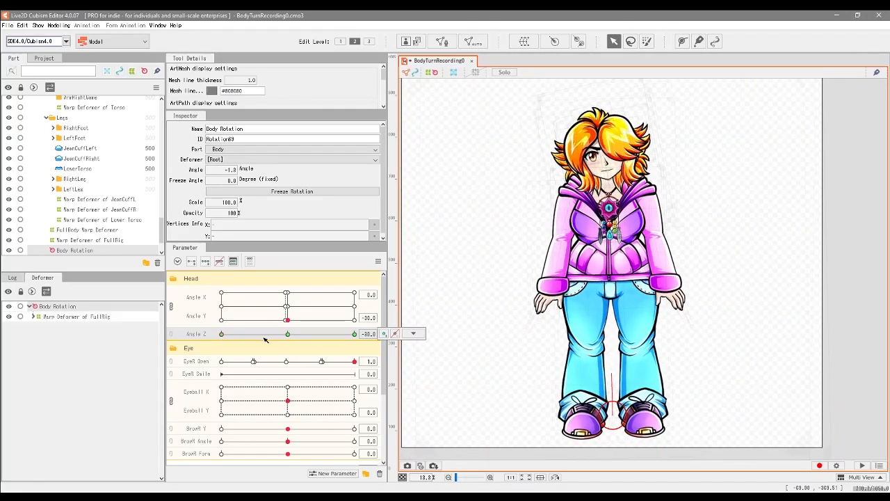
left_click_drag(264, 338, 222, 342)
left_click_drag(310, 342, 217, 363)
Step: Select the FullBody Warp Deformer with the angles back at 0 and add three keys to it on the Breathing parameter
left_click_drag(461, 365, 473, 386)
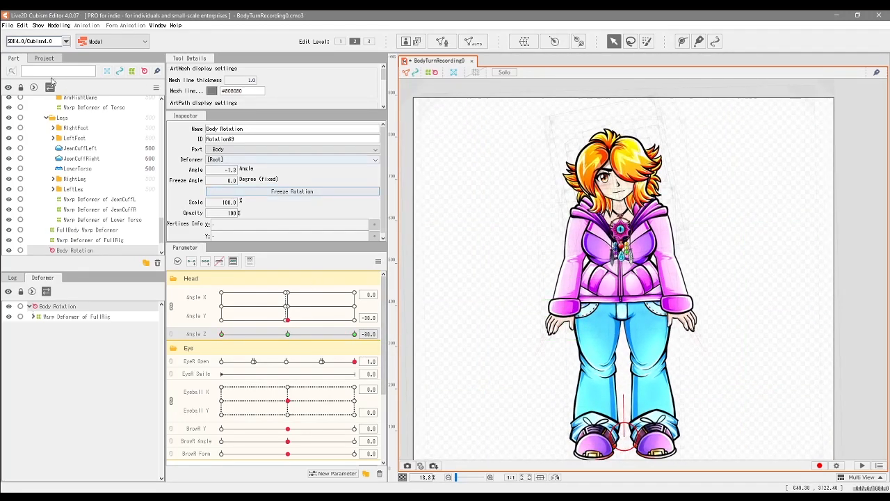
left_click(85, 230)
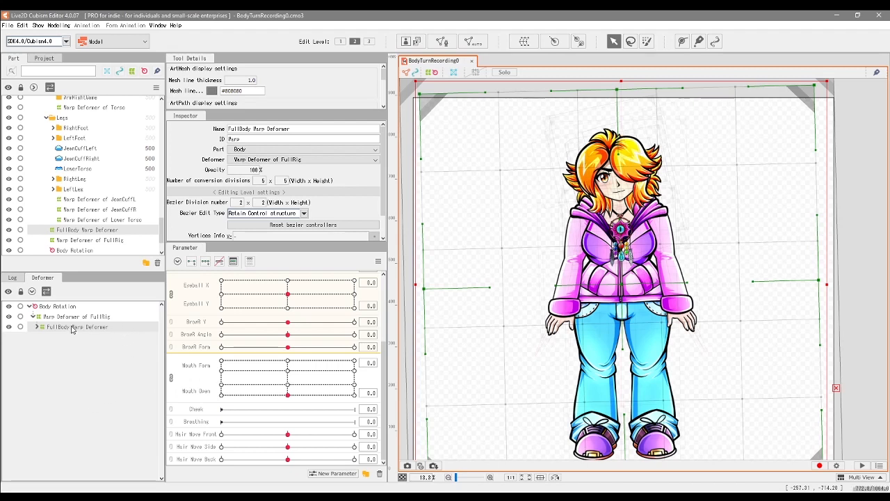
left_click(210, 426)
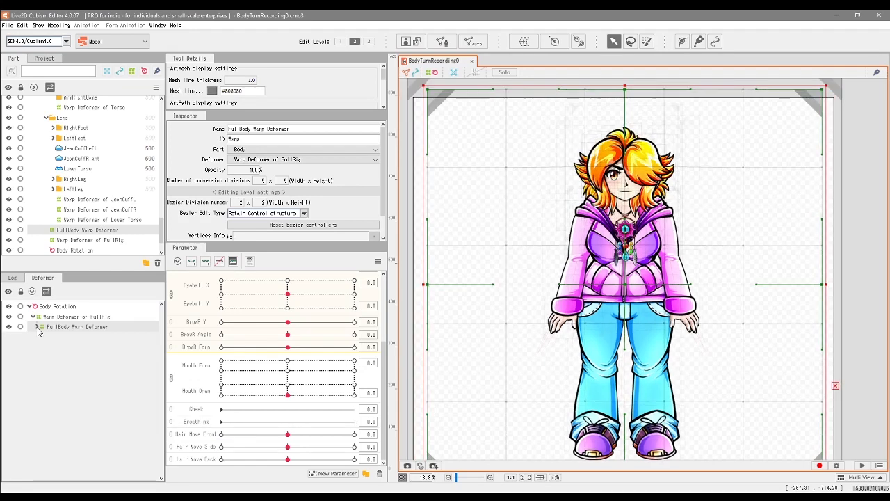
left_click(36, 327)
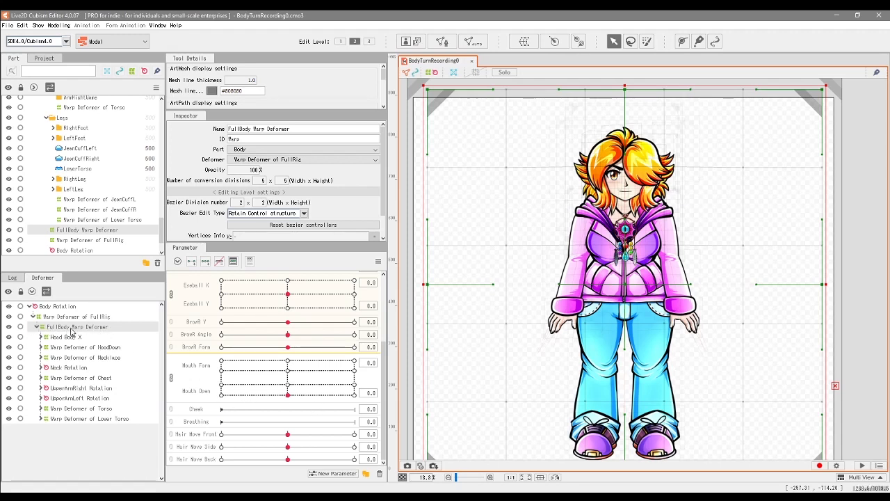
left_click(212, 424)
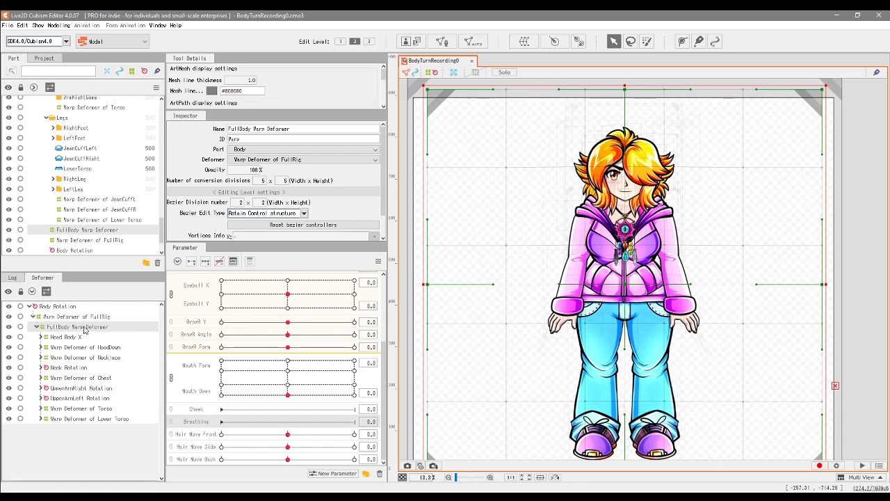
left_click(205, 262)
Step: At Breathing 1.0, raise the top edge of the FullBody Warp Deformer slightly so the upper body stretches upward
left_click(288, 422)
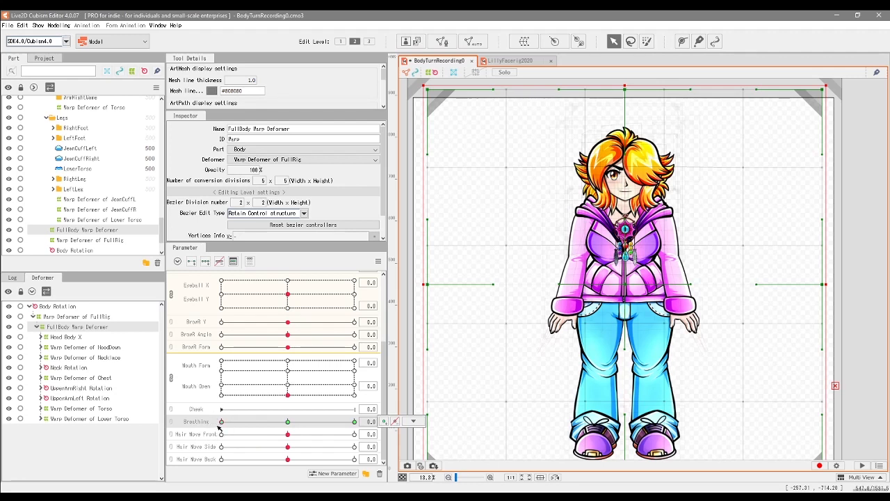
left_click_drag(337, 422, 357, 423)
left_click(413, 421)
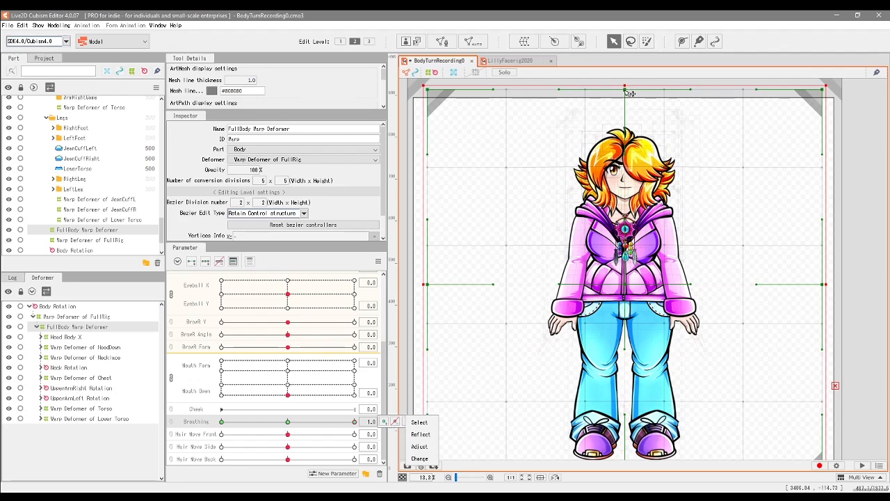
left_click_drag(625, 85, 625, 82)
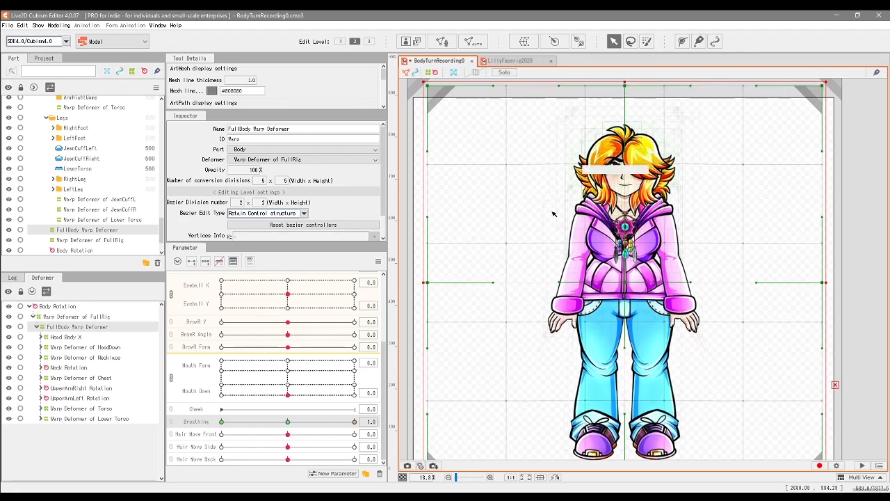
left_click_drag(354, 421, 426, 429)
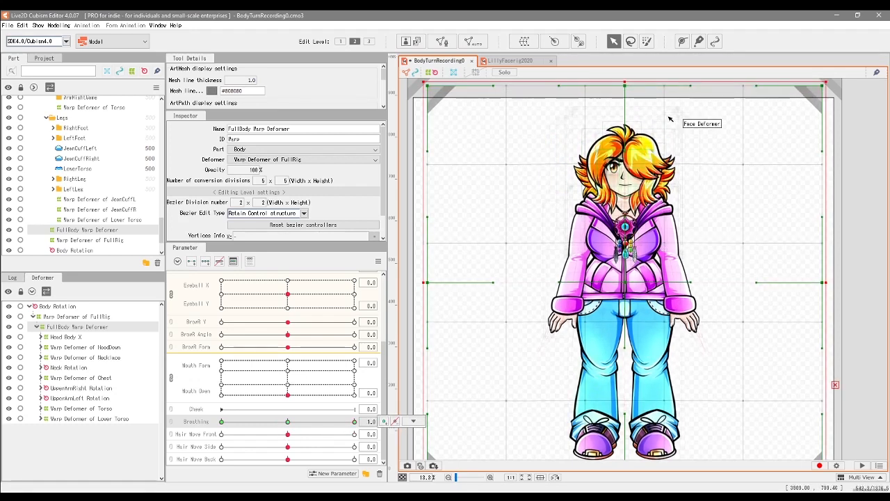
left_click_drag(626, 82, 624, 83)
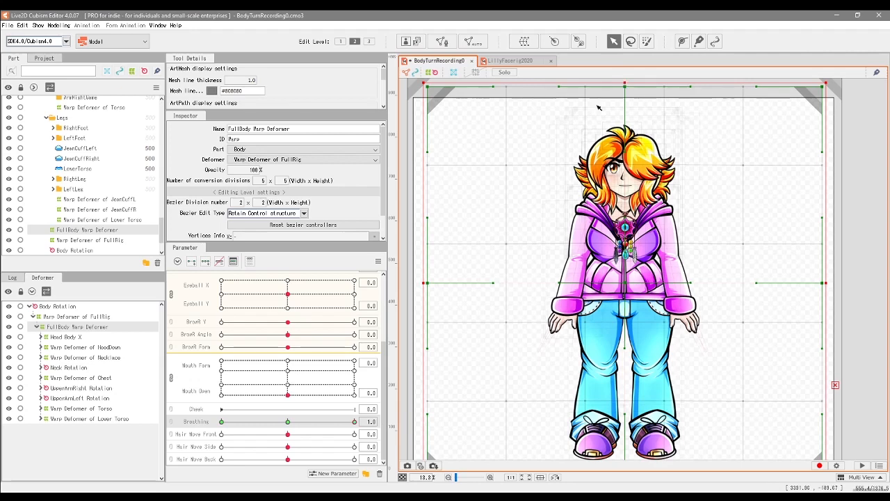
Step: Lower the FullBody Warp Deformer's top edge slightly at Breathing 0.0, and check the pose at 0.5
left_click_drag(341, 422, 221, 437)
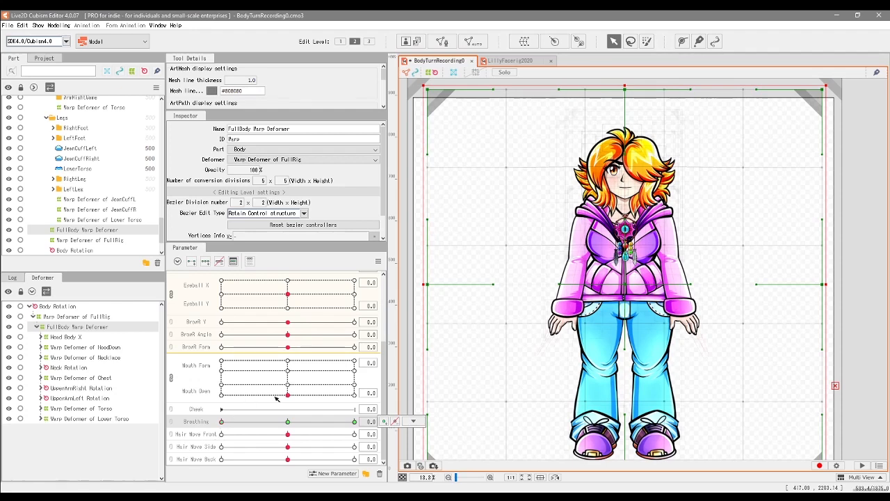
left_click_drag(625, 86, 624, 91)
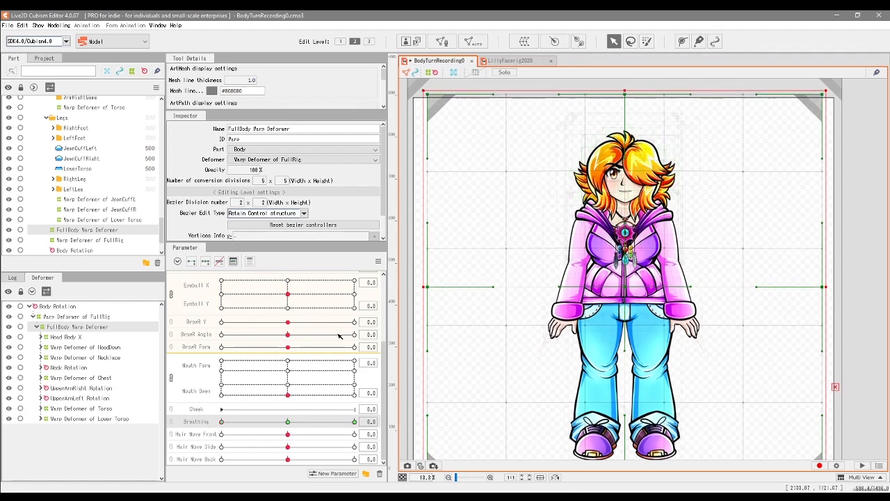
left_click(311, 422)
left_click(288, 422)
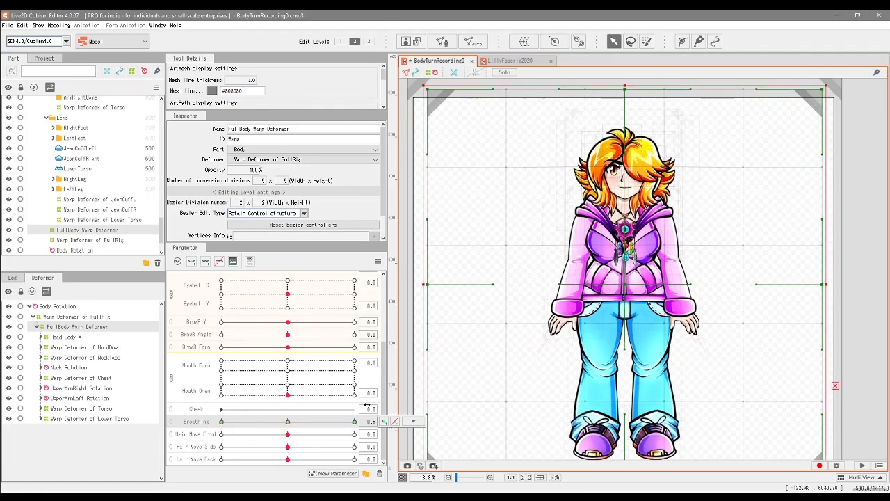
Step: At Breathing 1.0, move the chest-level points of the FullBody Warp Deformer slightly outward on both sides to widen the torso
scroll(653, 257, "up", 3)
scroll(653, 257, "down", 1)
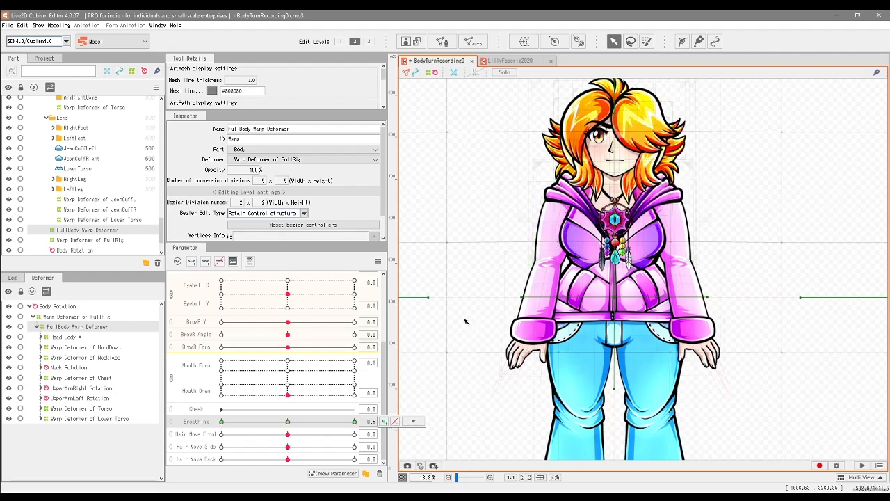
left_click_drag(534, 106, 693, 362)
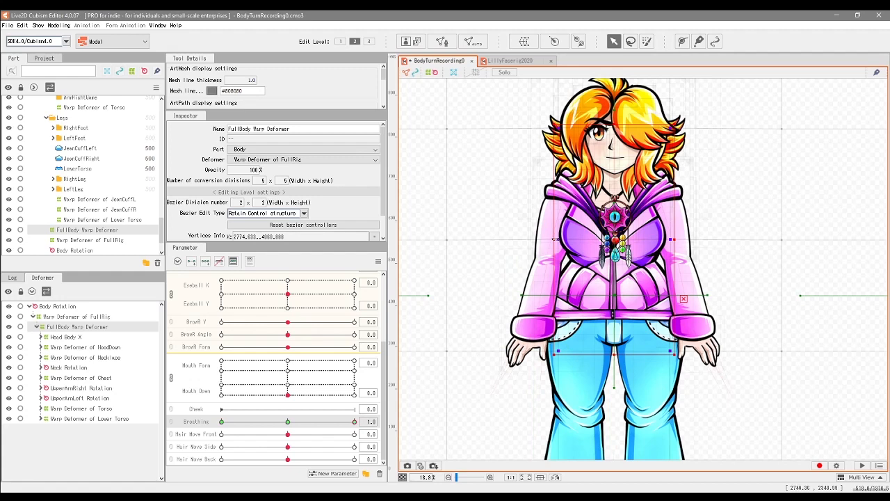
left_click_drag(555, 239, 553, 240)
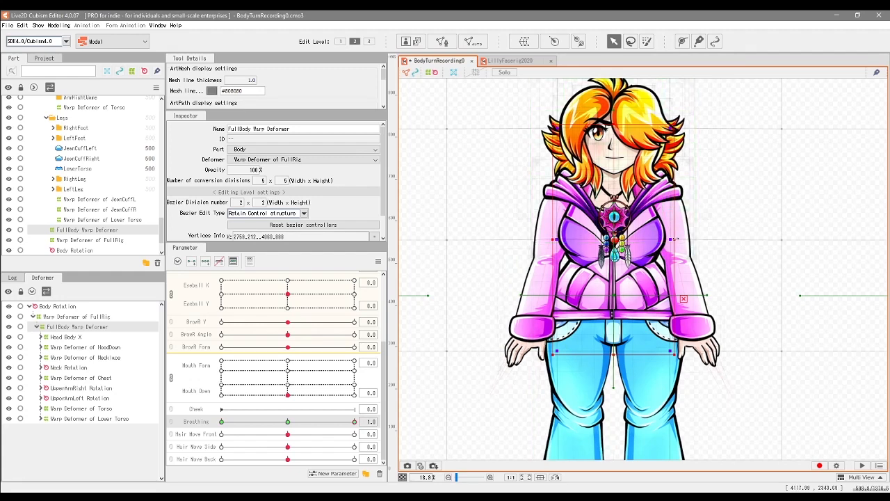
left_click_drag(675, 239, 677, 238)
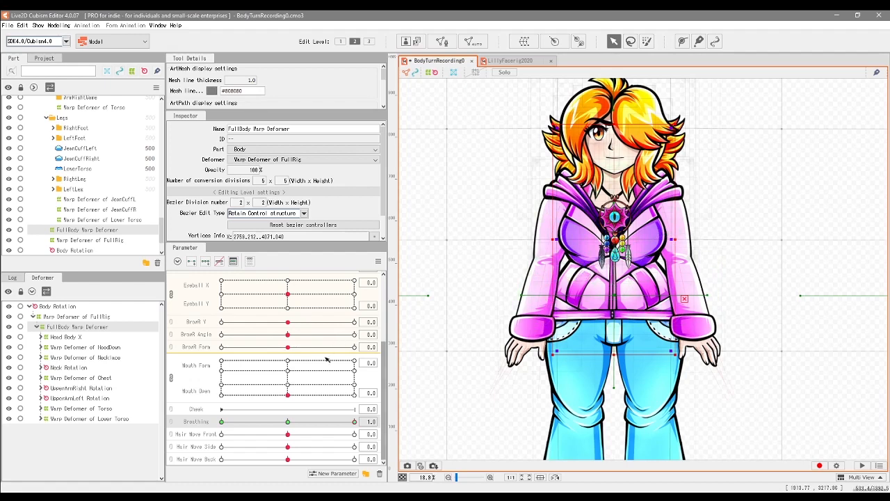
Step: Narrow the FullBody Warp Deformer slightly at chest level for Breathing 0.0, and sweep the parameter up to 1.0
mouse_move(354, 423)
left_mouse_down()
mouse_move(299, 422)
mouse_move(313, 422)
mouse_move(296, 431)
mouse_move(359, 424)
mouse_move(296, 435)
mouse_move(358, 425)
mouse_move(331, 437)
mouse_move(353, 436)
mouse_move(276, 448)
mouse_move(365, 427)
left_mouse_up()
left_click(222, 423)
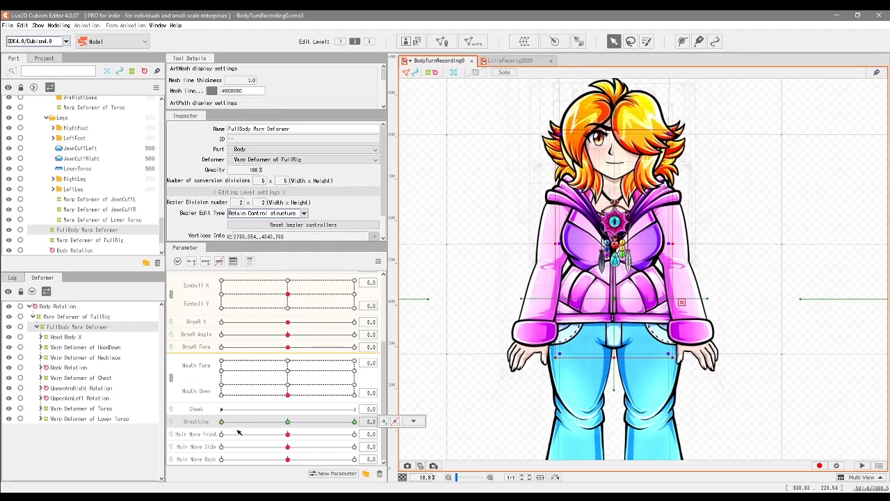
left_click_drag(238, 432, 366, 433)
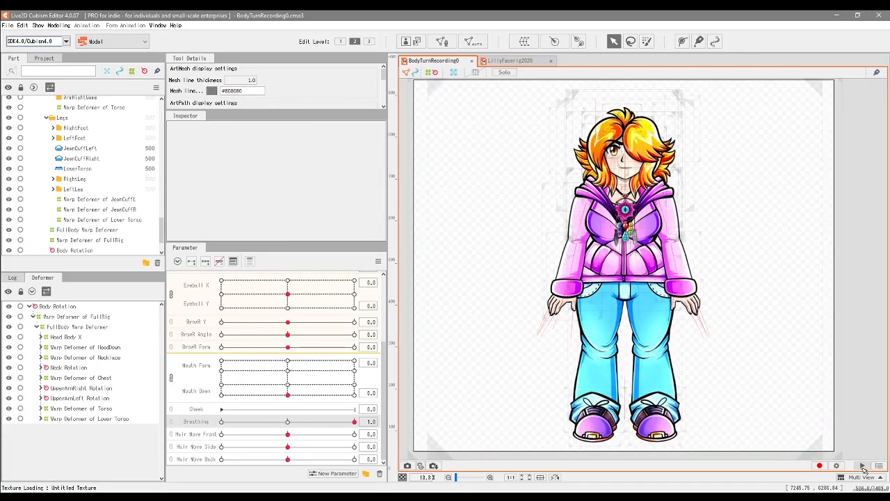
Step: Play the random motion preview and examine the full-body turn and breathing both close up and at full figure
left_click(864, 466)
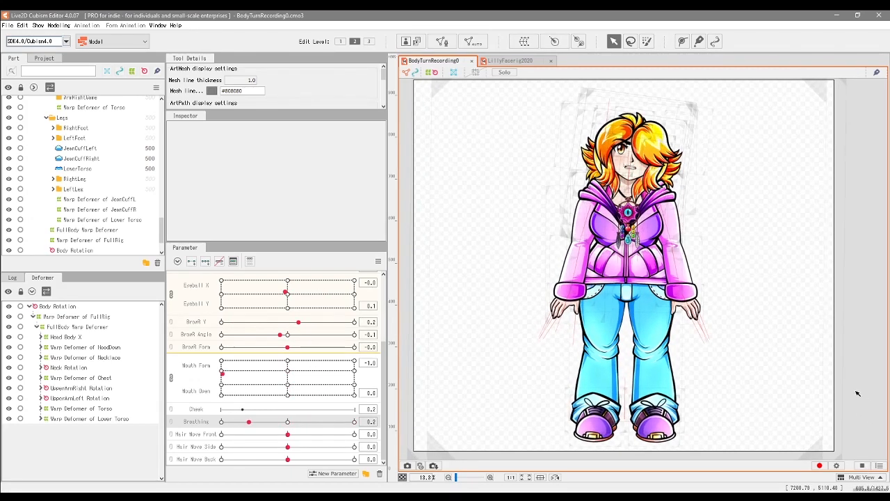
scroll(801, 390, "up", 2)
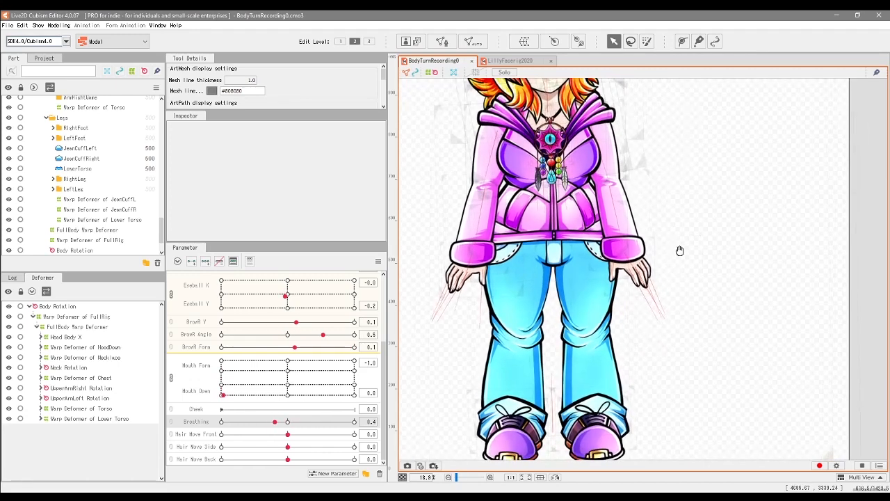
left_click_drag(680, 250, 766, 386)
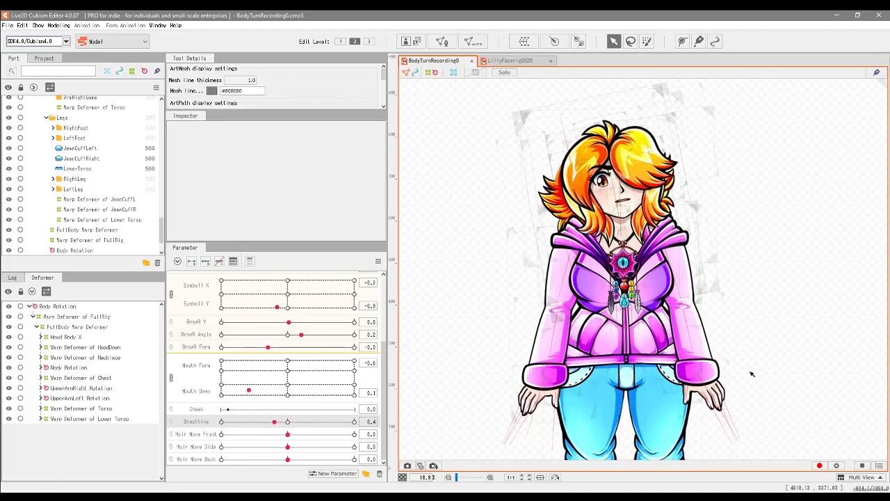
scroll(858, 406, "down", 2)
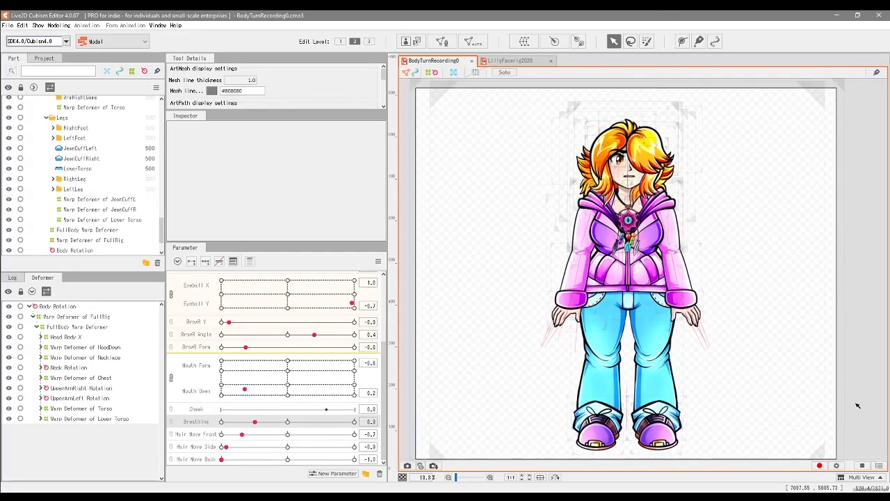